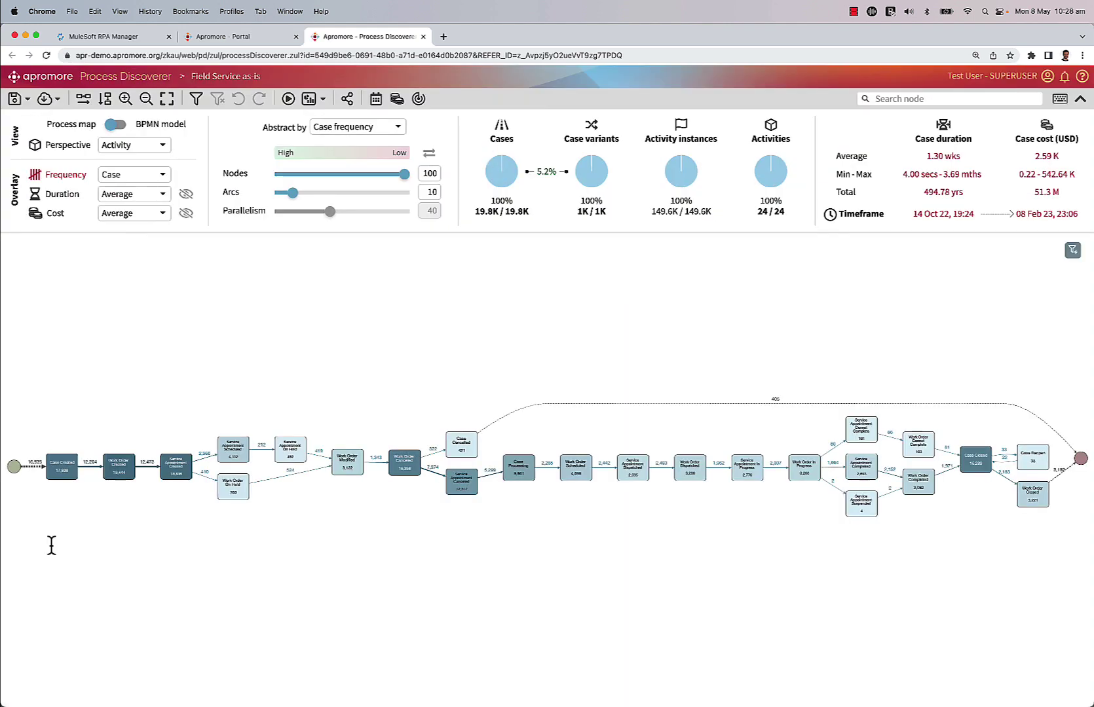
{"action": "scroll", "coordinate": [41, 563], "scroll_direction": "up", "scroll_amount": 5}
{"action": "left_click_drag", "start_coordinate": [69, 539], "coordinate": [161, 551]}
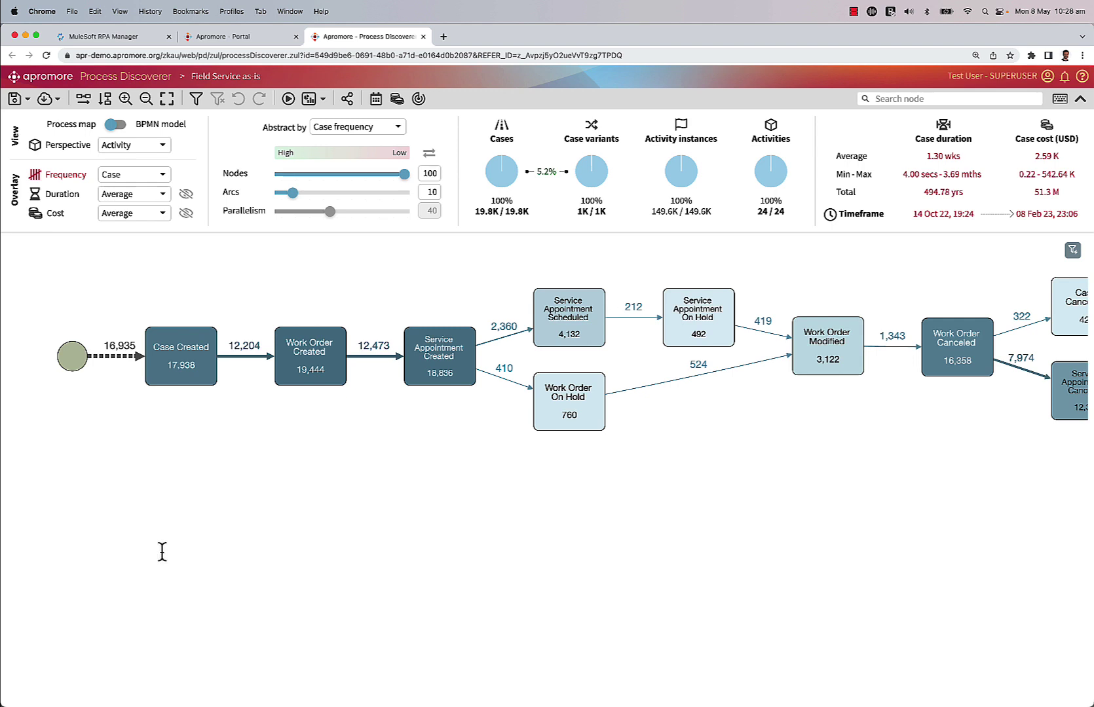
{"action": "left_click_drag", "start_coordinate": [436, 551], "coordinate": [275, 540]}
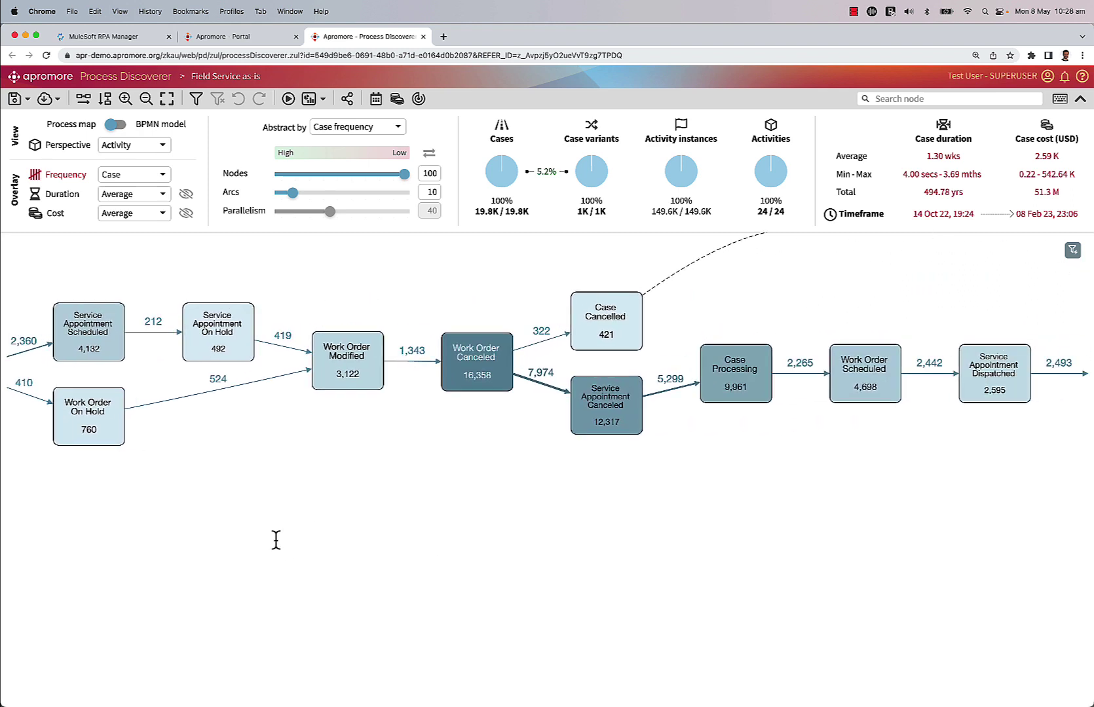
{"action": "left_click_drag", "start_coordinate": [610, 540], "coordinate": [408, 562]}
{"action": "left_click_drag", "start_coordinate": [520, 543], "coordinate": [379, 541]}
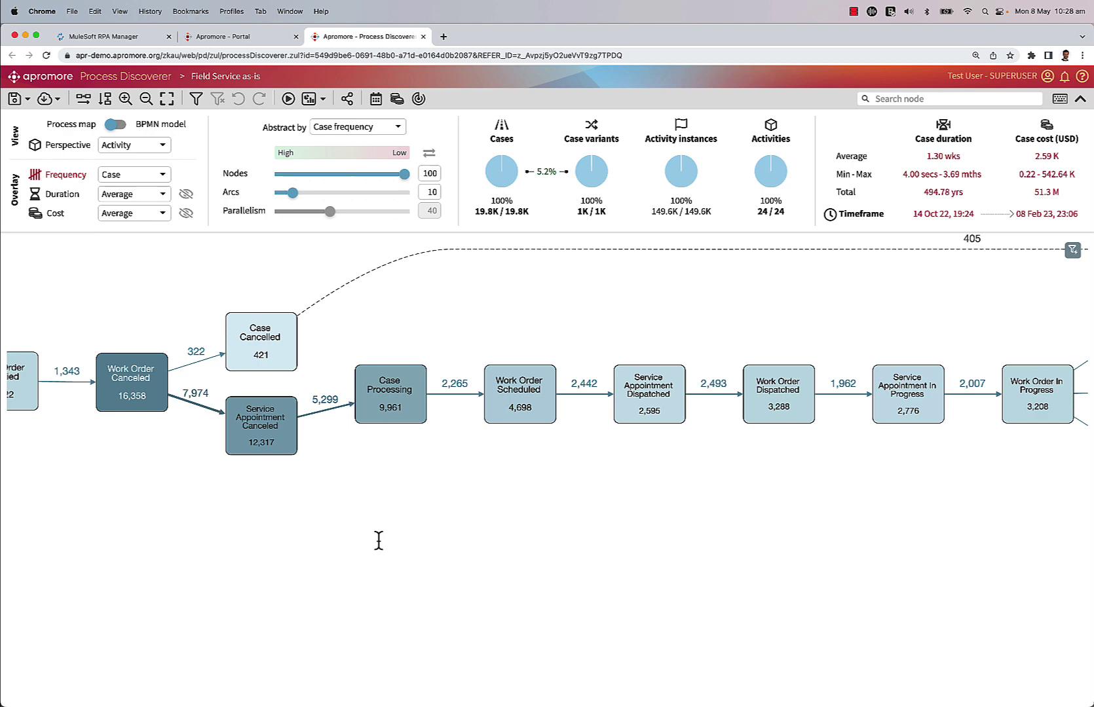
{"action": "left_click_drag", "start_coordinate": [589, 523], "coordinate": [487, 524]}
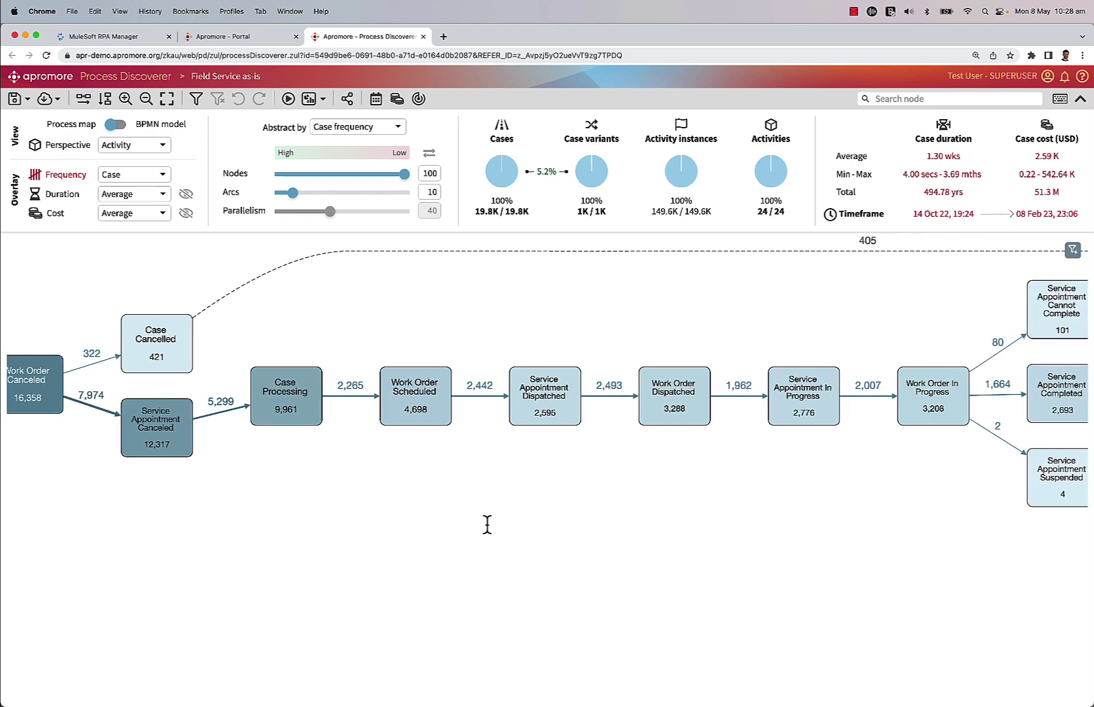
{"action": "scroll", "coordinate": [598, 504], "scroll_direction": "down", "scroll_amount": 2}
{"action": "left_click_drag", "start_coordinate": [598, 504], "coordinate": [435, 520]}
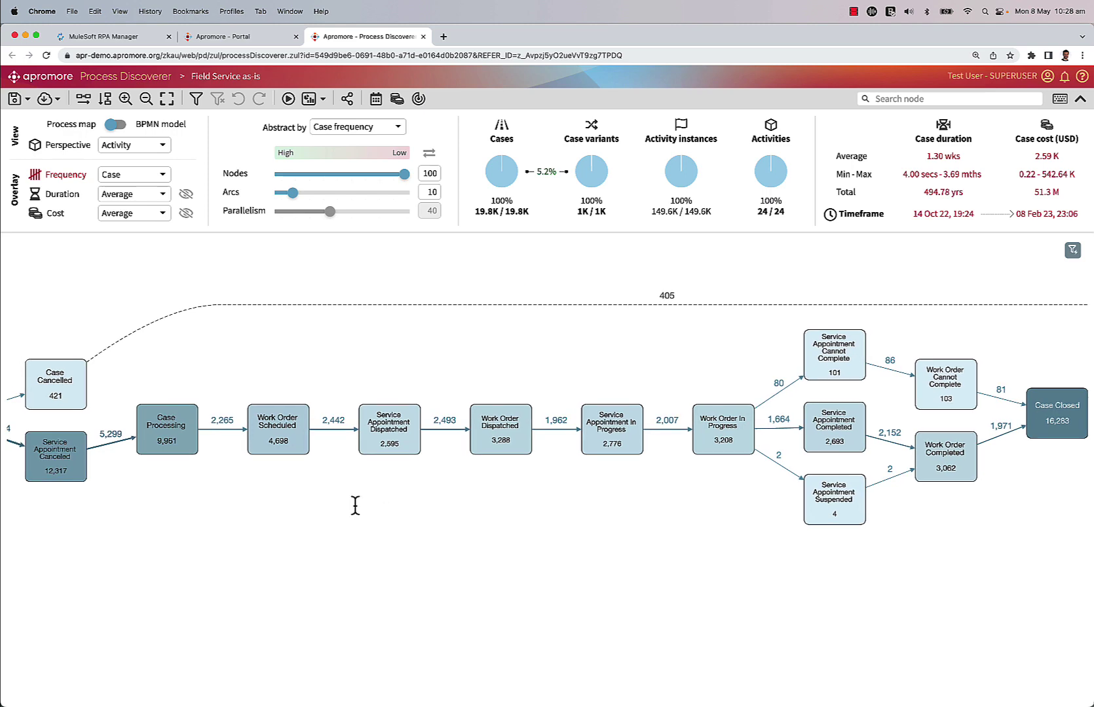
{"action": "scroll", "coordinate": [354, 506], "scroll_direction": "down", "scroll_amount": 2}
{"action": "left_click_drag", "start_coordinate": [354, 506], "coordinate": [520, 481]}
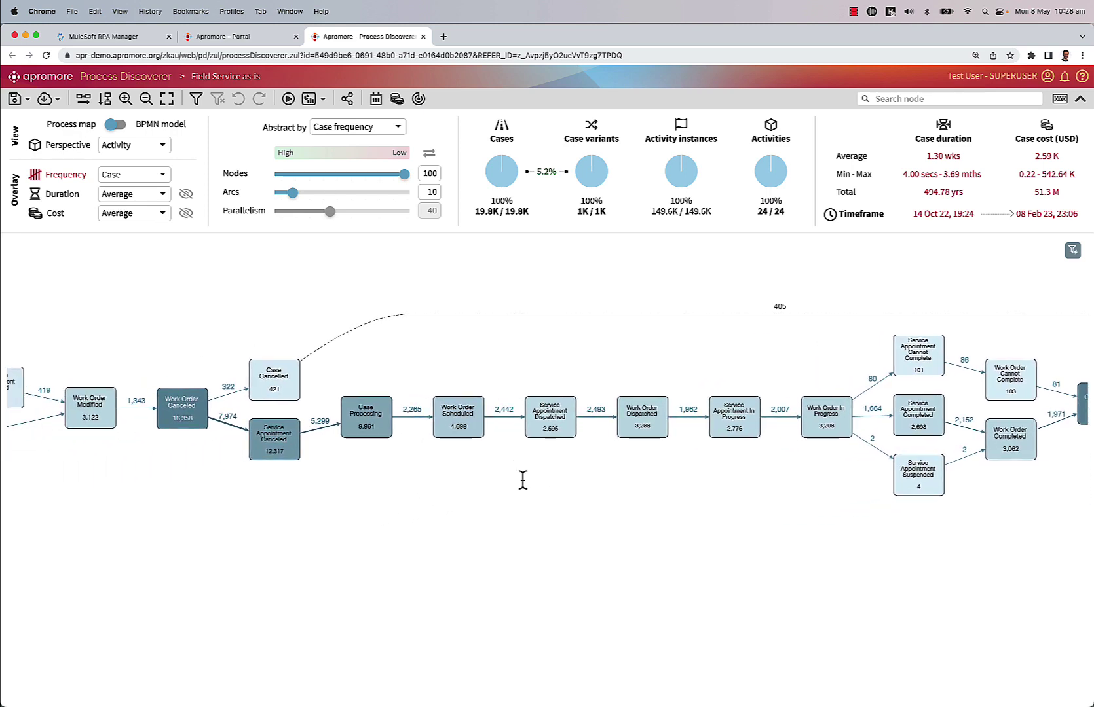
{"action": "scroll", "coordinate": [523, 481], "scroll_direction": "down", "scroll_amount": 2}
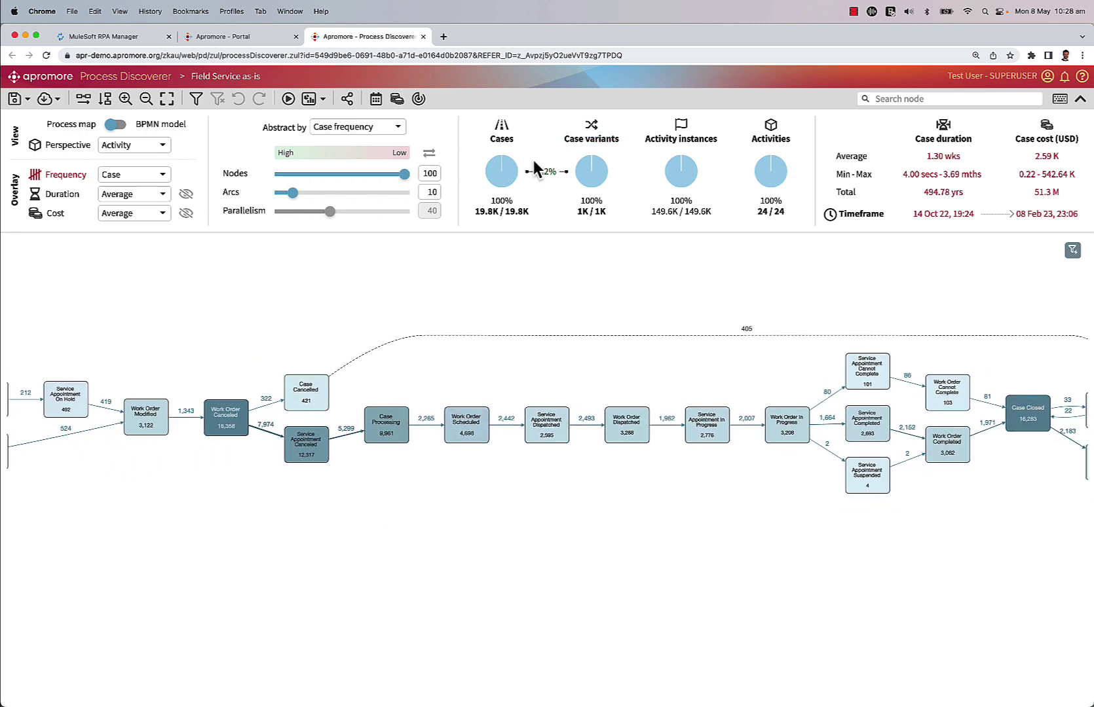
{"action": "scroll", "coordinate": [534, 160], "scroll_direction": "up", "scroll_amount": 5}
{"action": "scroll", "coordinate": [533, 163], "scroll_direction": "up", "scroll_amount": 2}
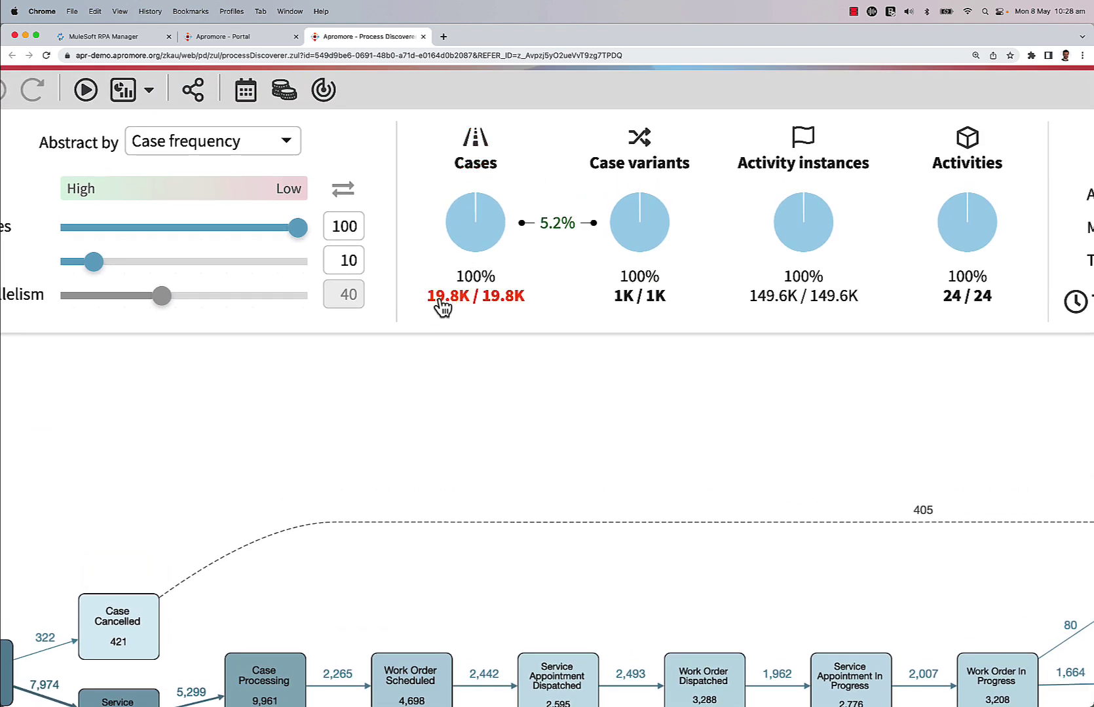
{"action": "scroll", "coordinate": [443, 306], "scroll_direction": "right", "scroll_amount": 7}
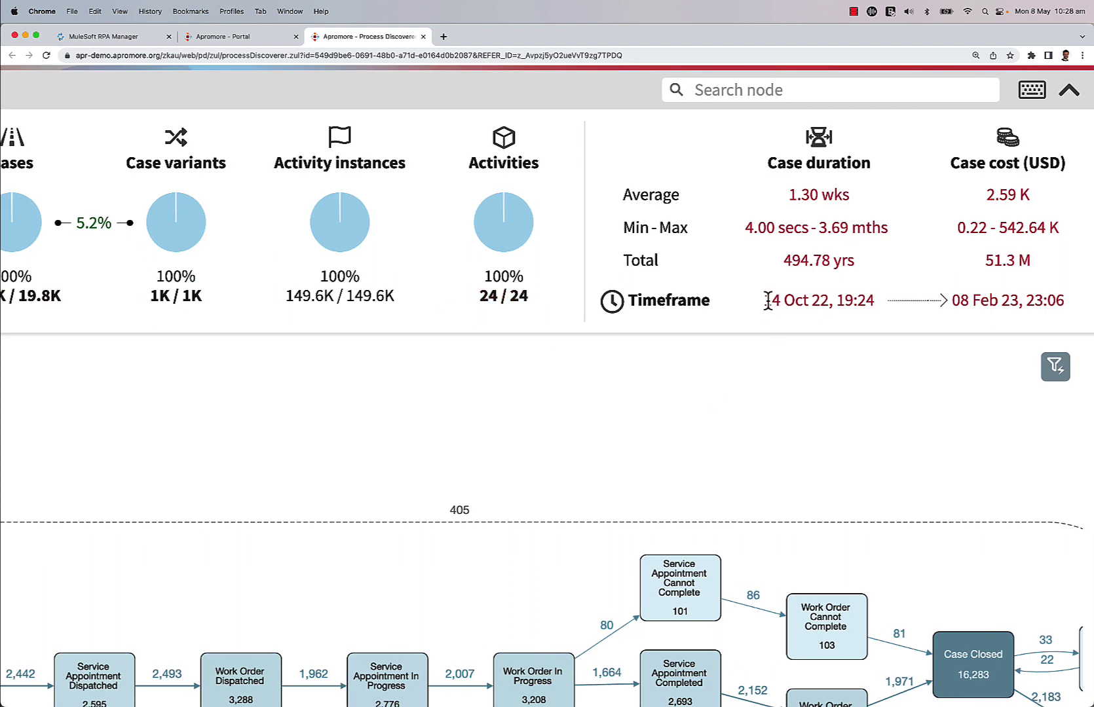
{"action": "mouse_move", "coordinate": [784, 302]}
{"action": "mouse_move", "coordinate": [912, 303]}
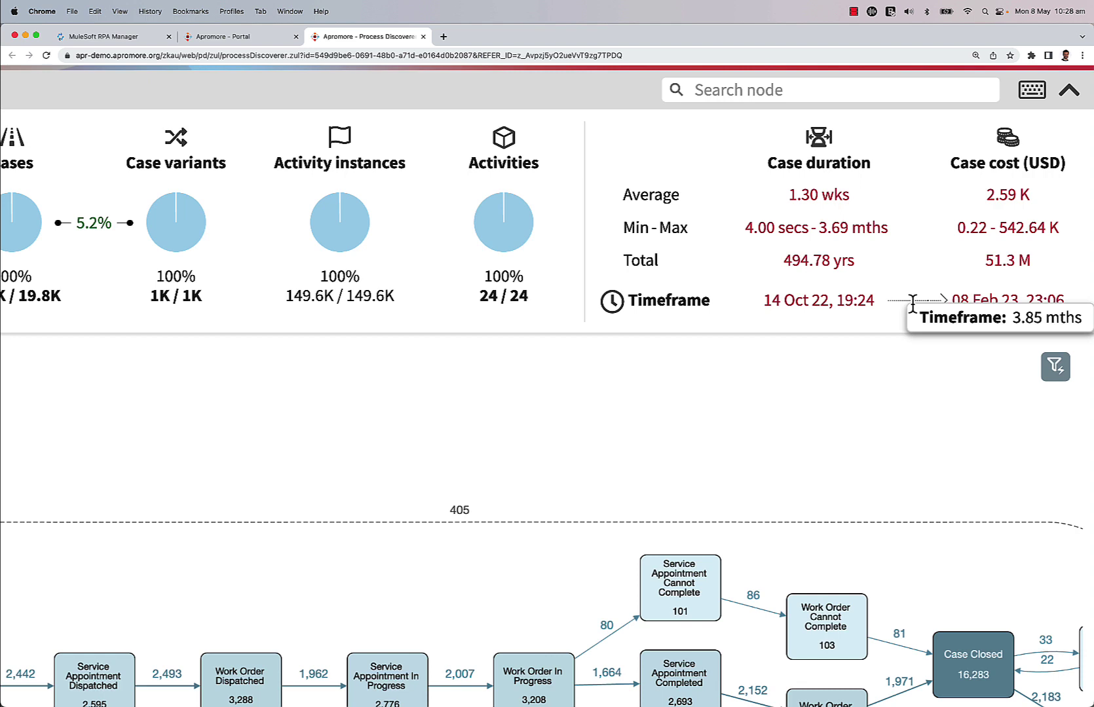
{"action": "mouse_move", "coordinate": [807, 203]}
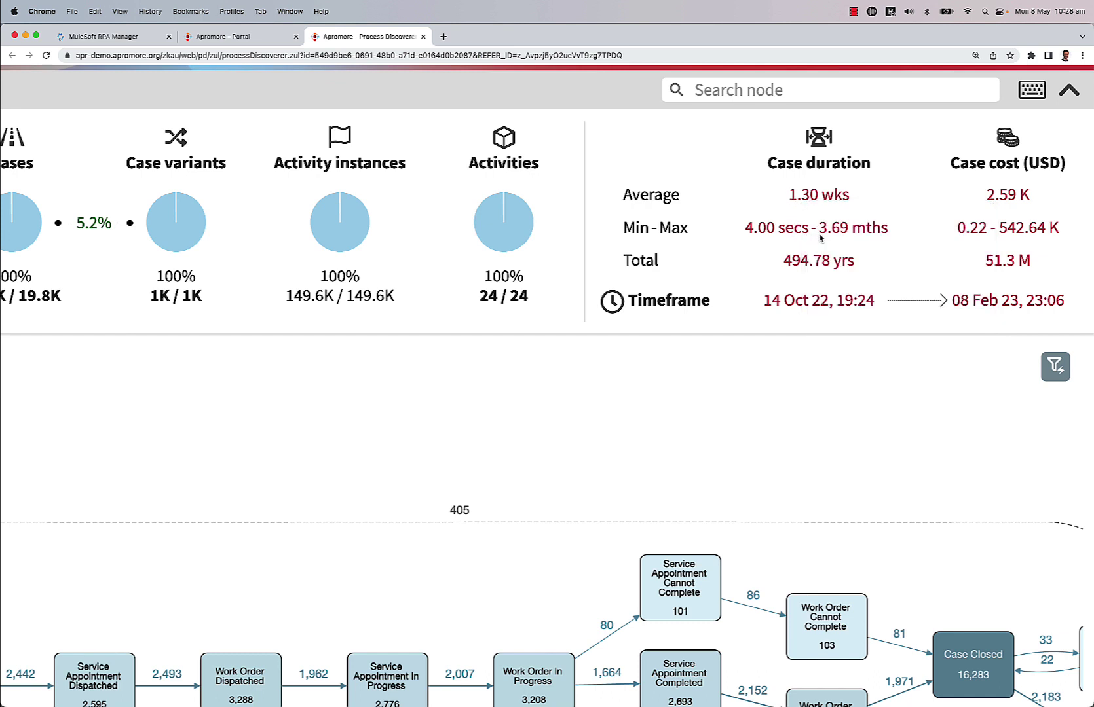
{"action": "mouse_move", "coordinate": [820, 238]}
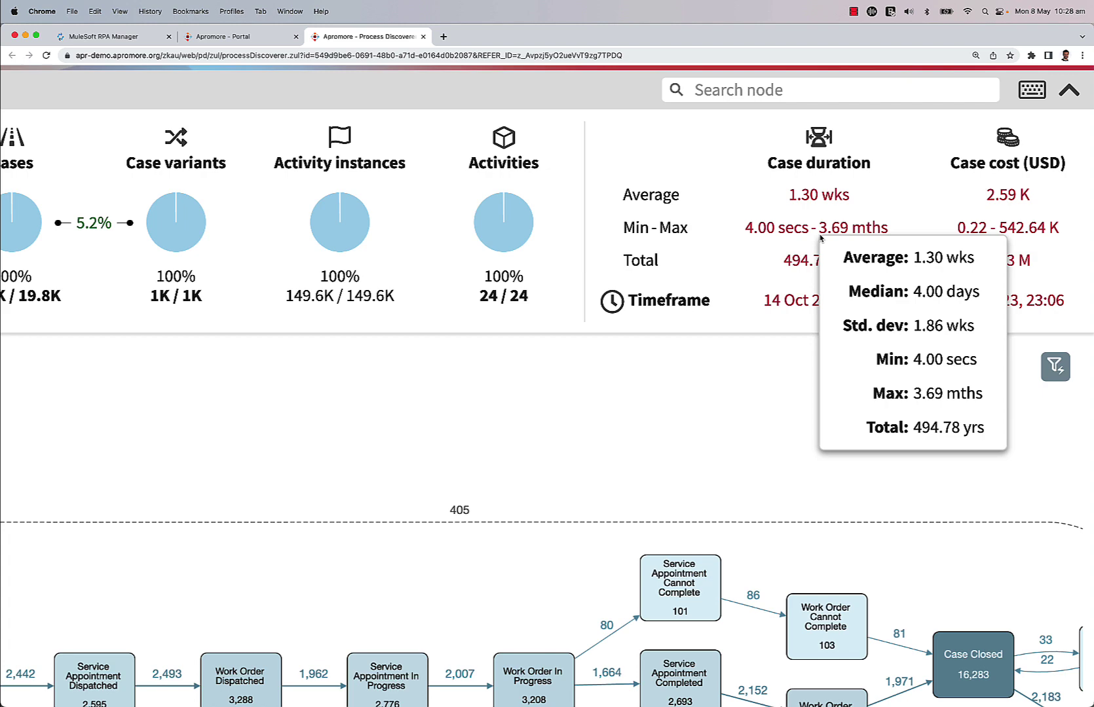
{"action": "scroll", "coordinate": [819, 239], "scroll_direction": "left", "scroll_amount": 10}
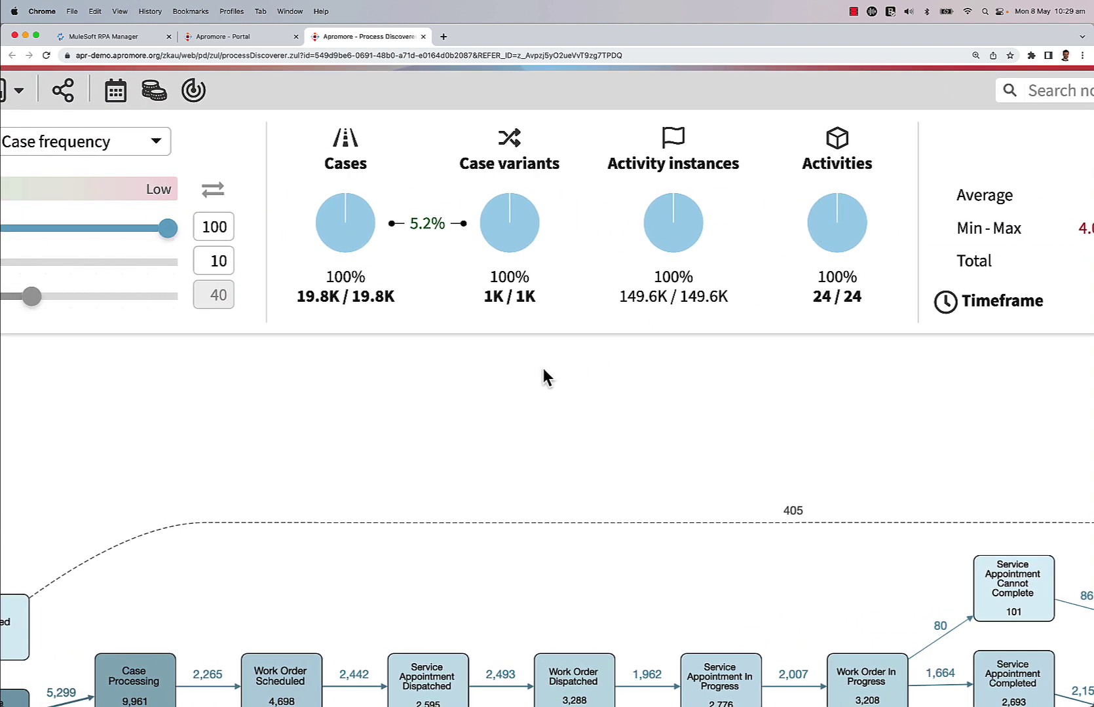
{"action": "scroll", "coordinate": [515, 376], "scroll_direction": "up", "scroll_amount": 1}
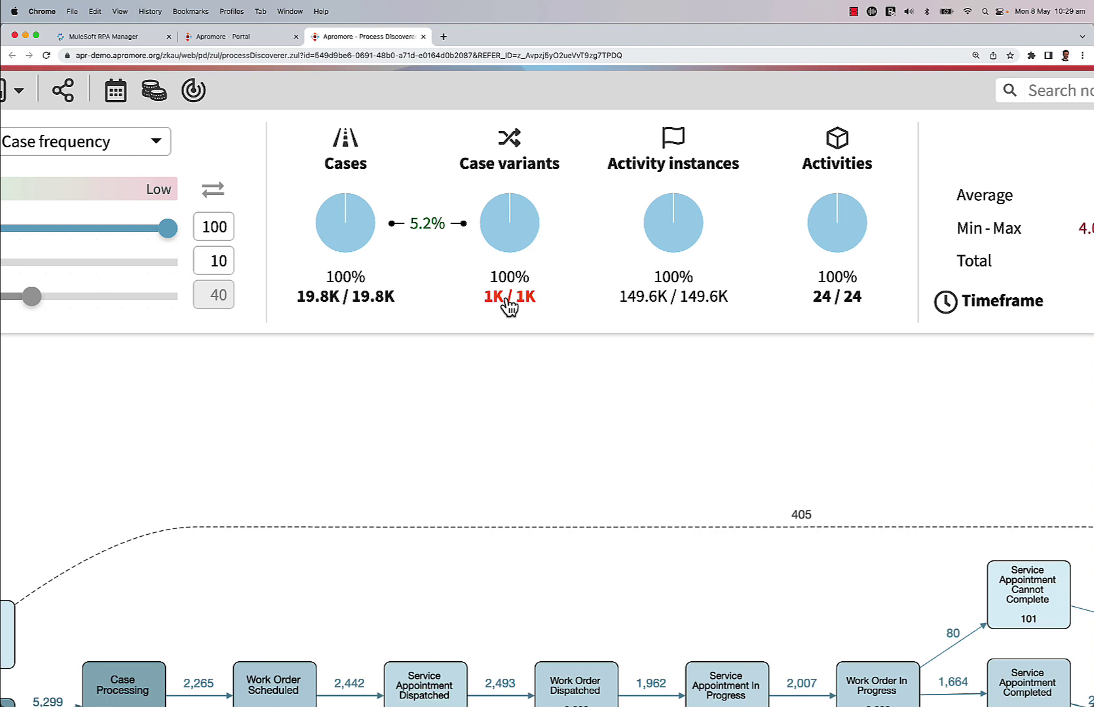
{"action": "key", "text": "super+minus"}
{"action": "key", "text": "super+minus"}
{"action": "key", "text": "super+minus"}
{"action": "key", "text": "super+minus"}
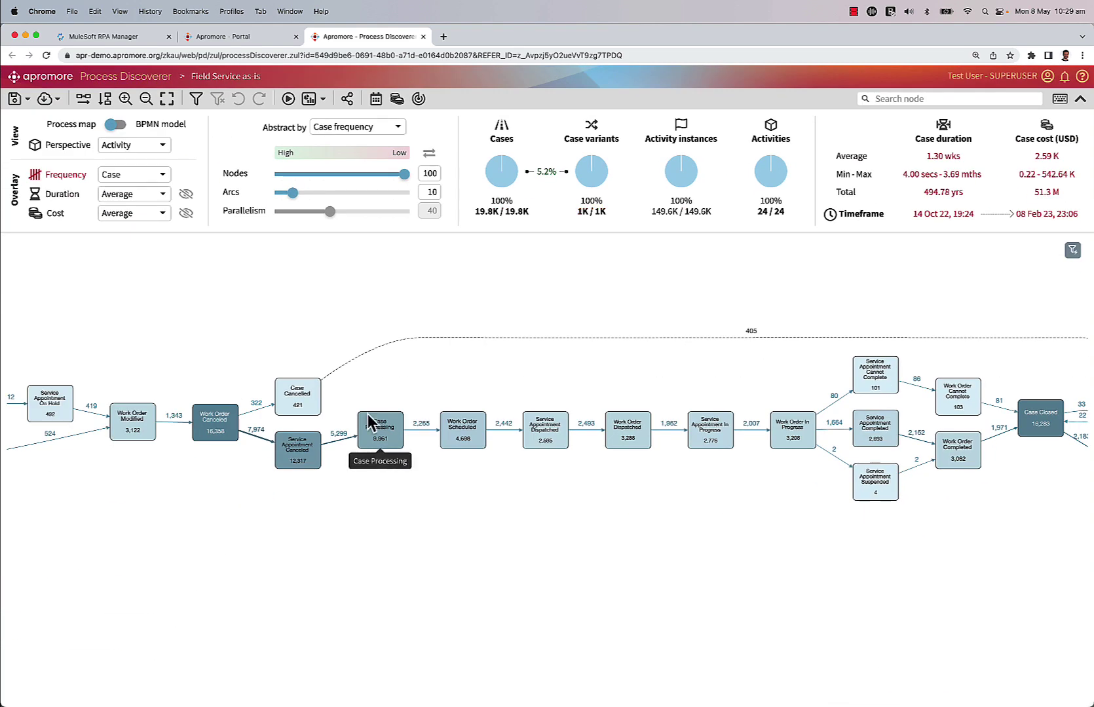
{"action": "left_click_drag", "start_coordinate": [406, 472], "coordinate": [508, 488]}
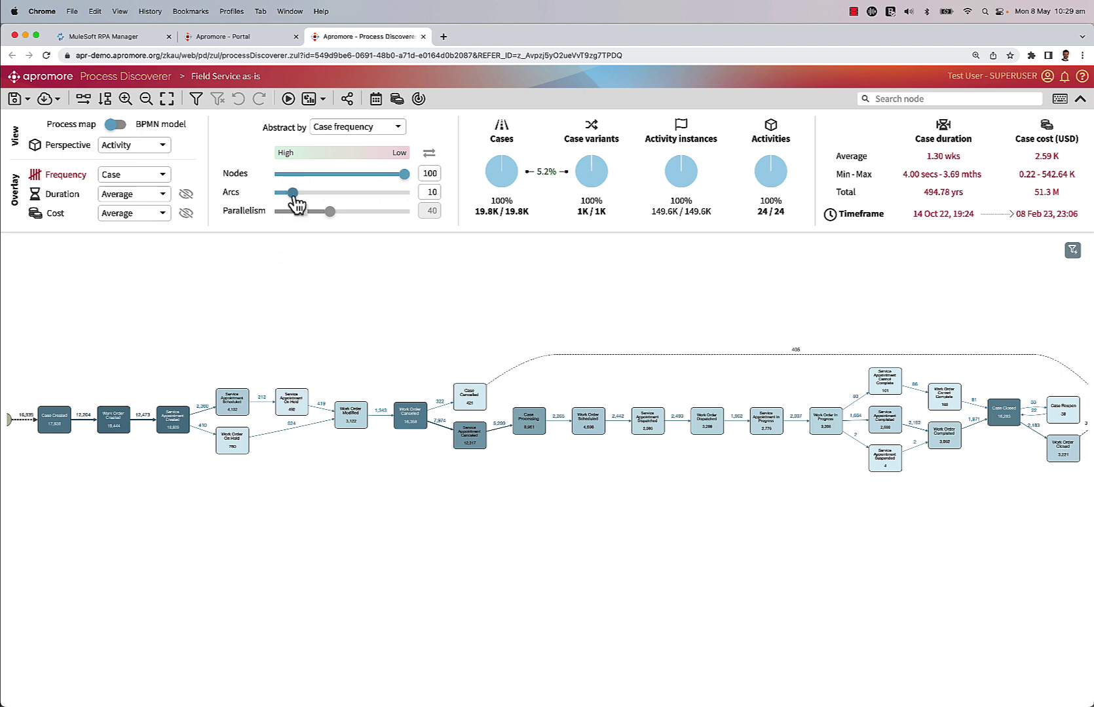
{"action": "left_click_drag", "start_coordinate": [295, 200], "coordinate": [421, 193]}
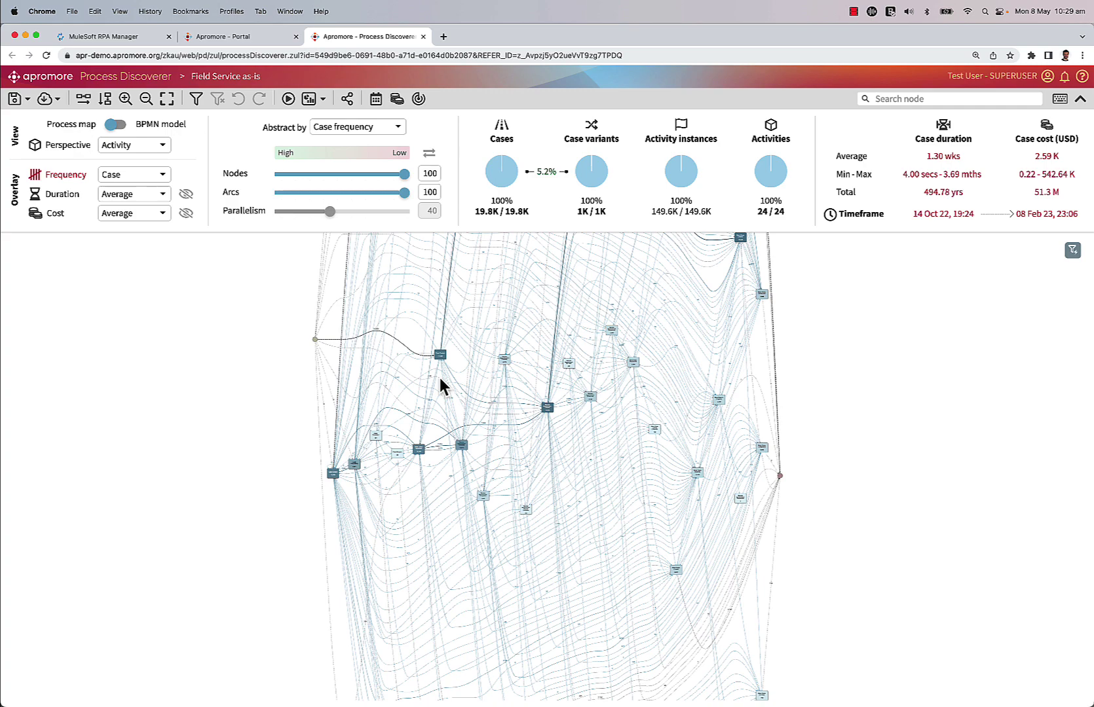
{"action": "scroll", "coordinate": [440, 380], "scroll_direction": "down", "scroll_amount": 3}
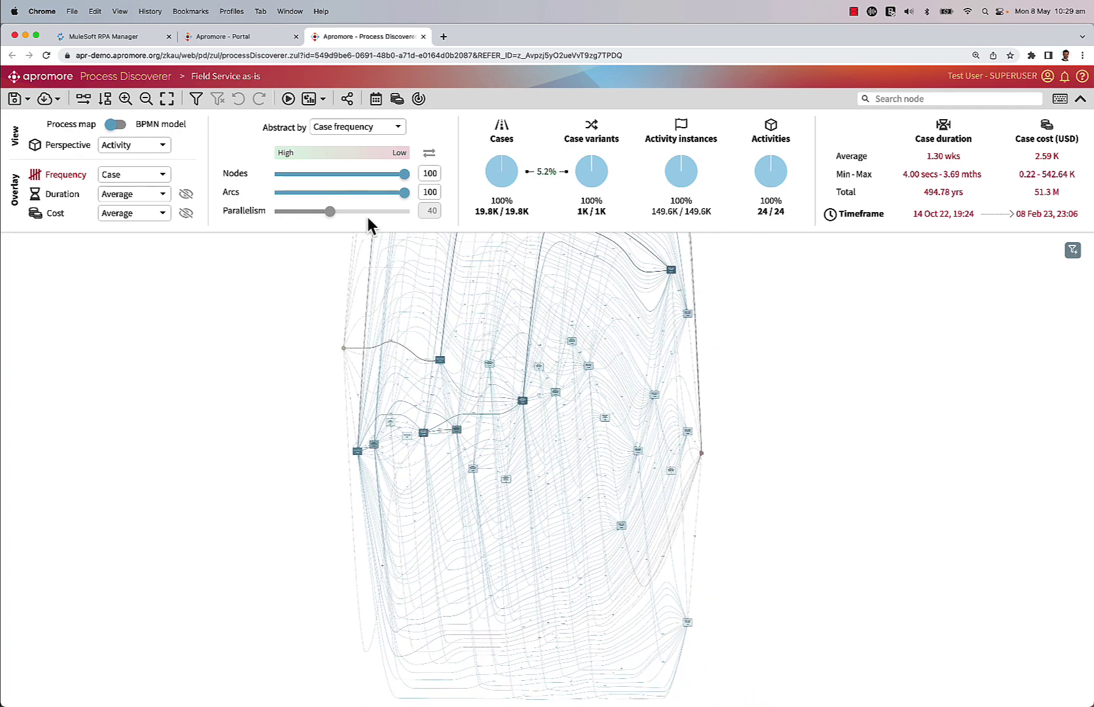
{"action": "left_click_drag", "start_coordinate": [404, 203], "coordinate": [292, 202]}
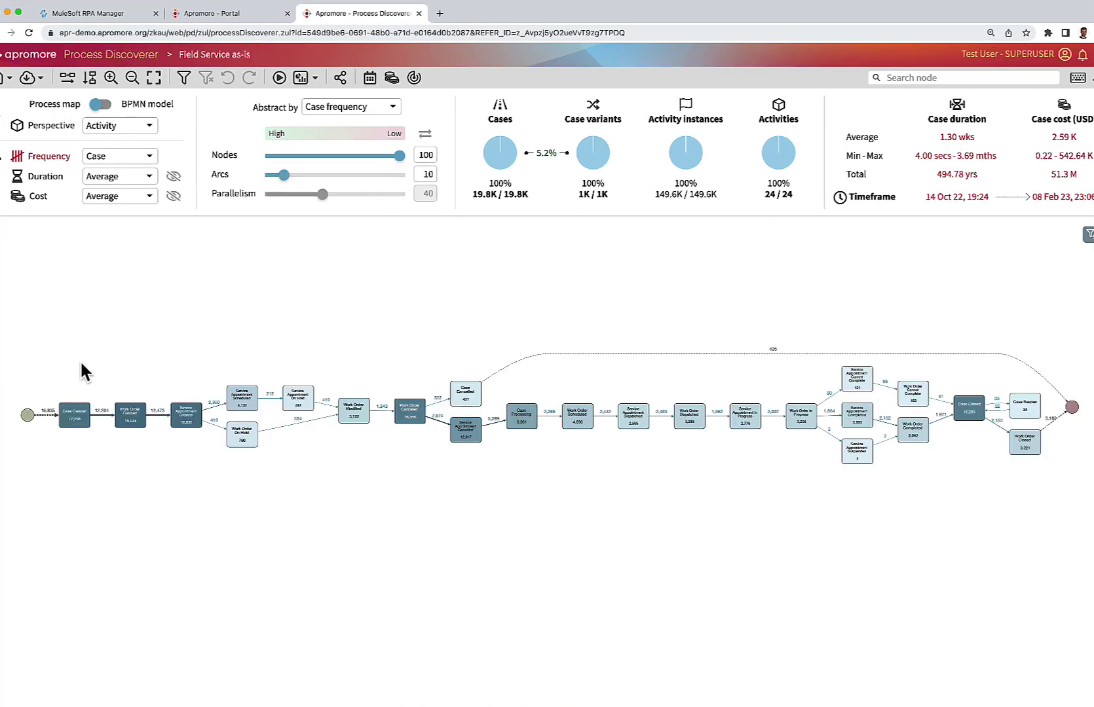
Show activity costs in USD on the full as-is map and pan to the later activities.
{"action": "scroll", "coordinate": [79, 334], "scroll_direction": "up", "scroll_amount": 5}
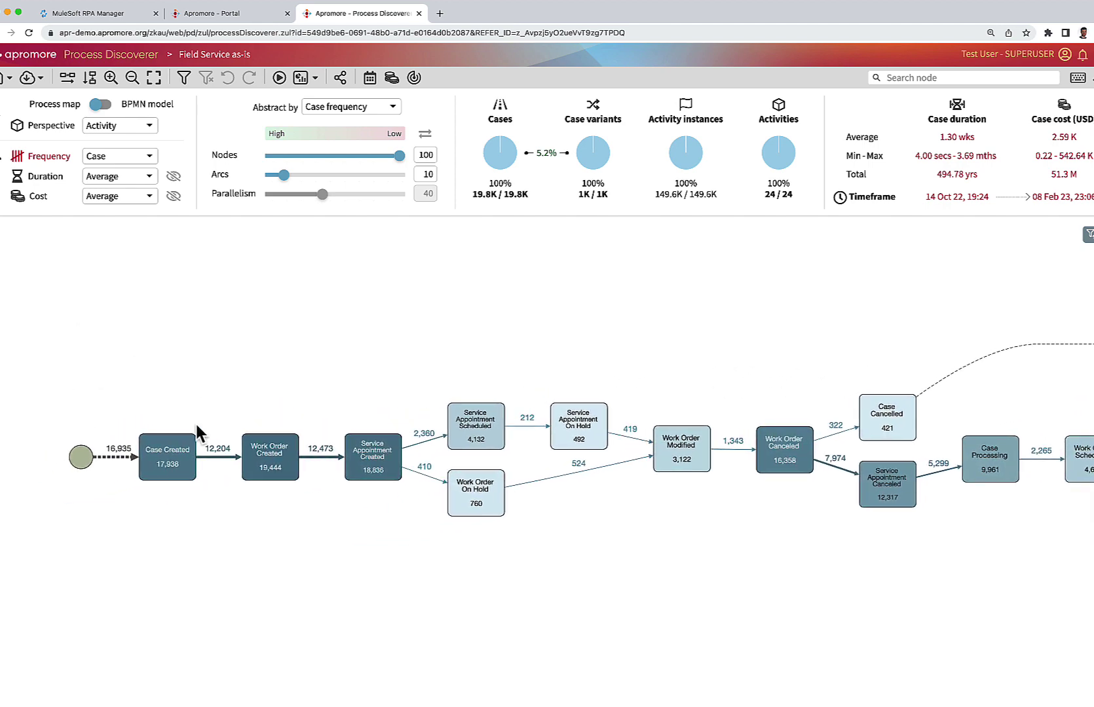
{"action": "scroll", "coordinate": [196, 425], "scroll_direction": "up", "scroll_amount": 2}
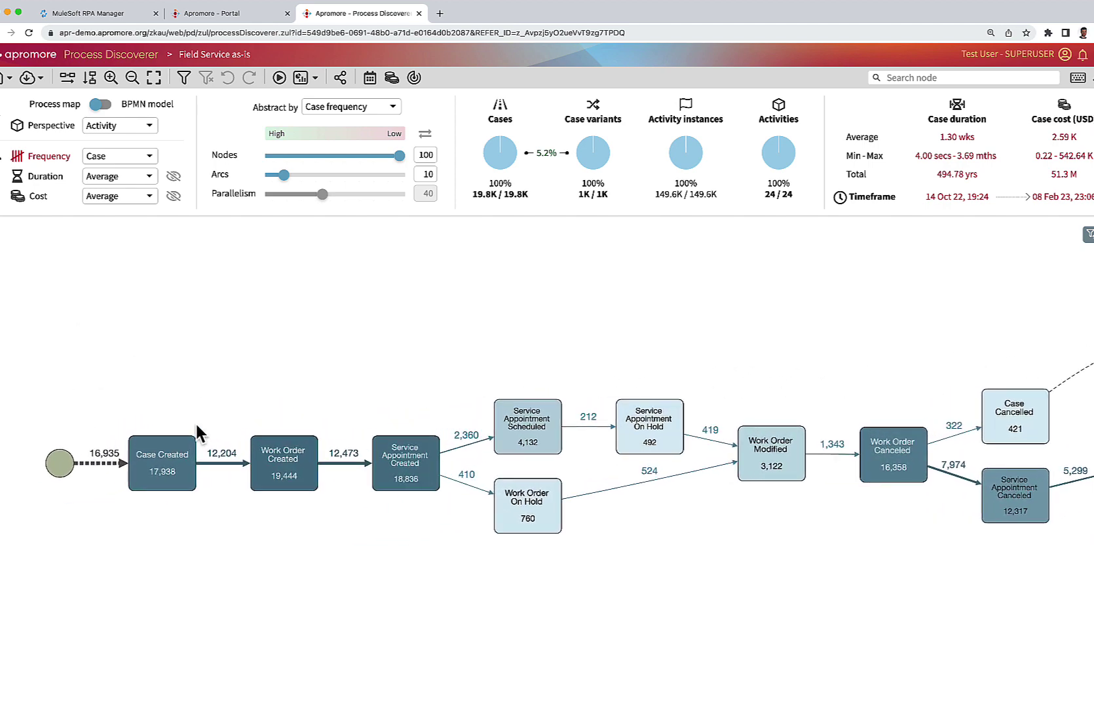
{"action": "scroll", "coordinate": [308, 413], "scroll_direction": "right", "scroll_amount": 5}
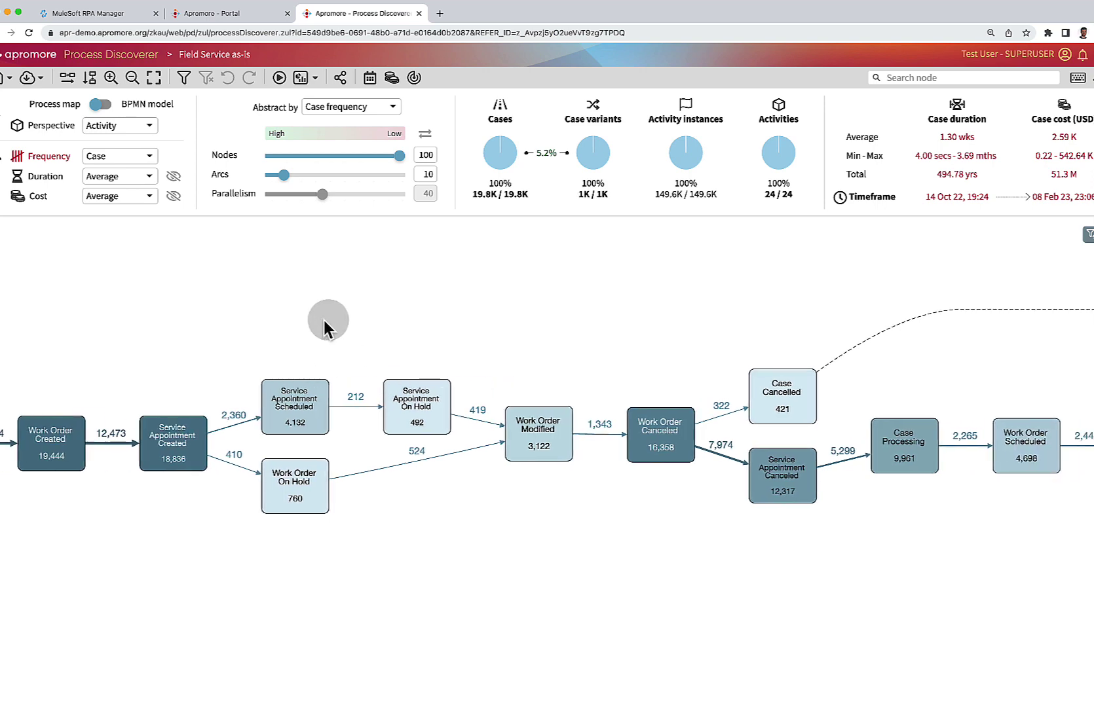
{"action": "scroll", "coordinate": [324, 321], "scroll_direction": "right", "scroll_amount": 1}
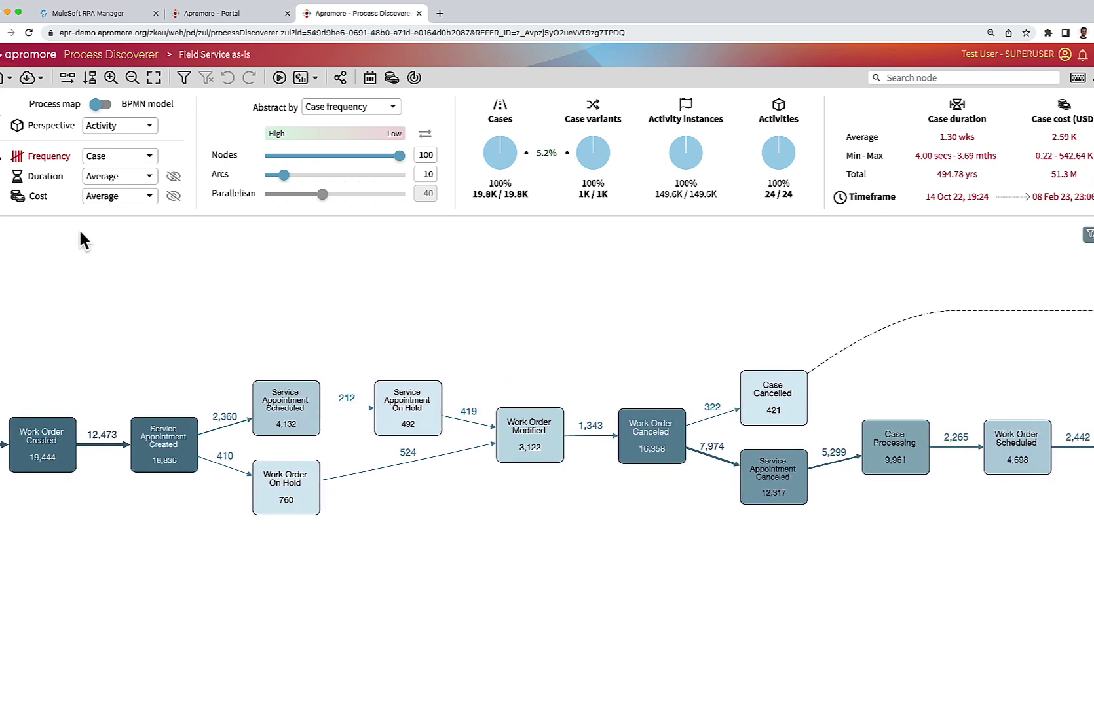
{"action": "left_click", "coordinate": [18, 196]}
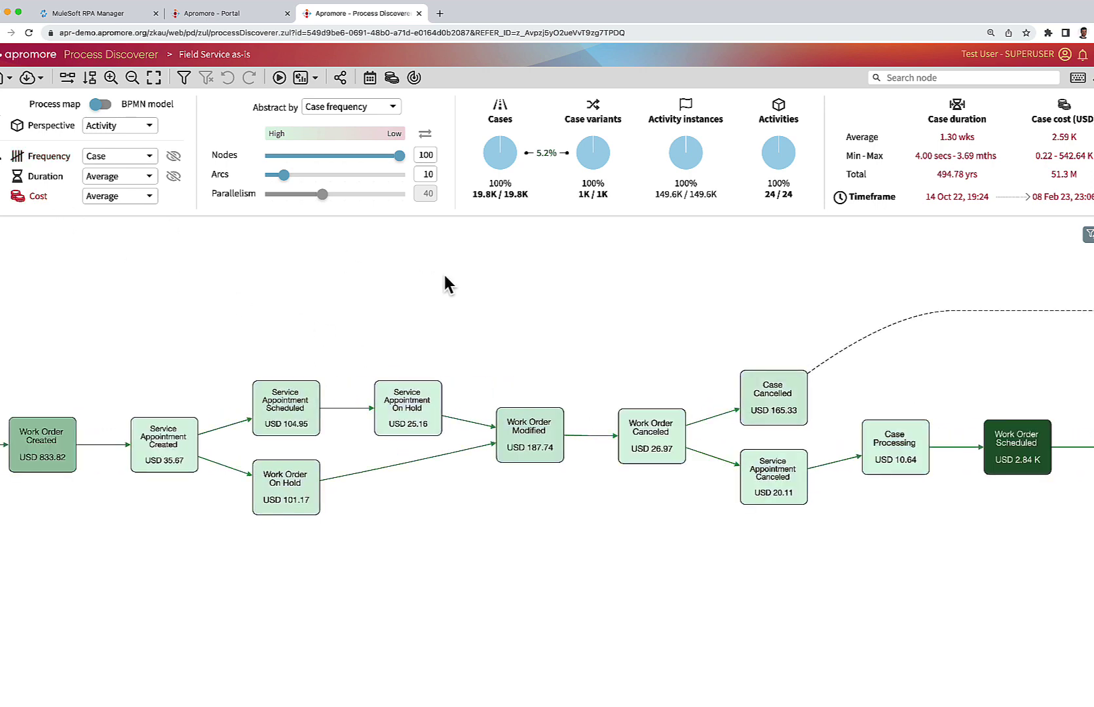
{"action": "left_click_drag", "start_coordinate": [442, 272], "coordinate": [307, 274]}
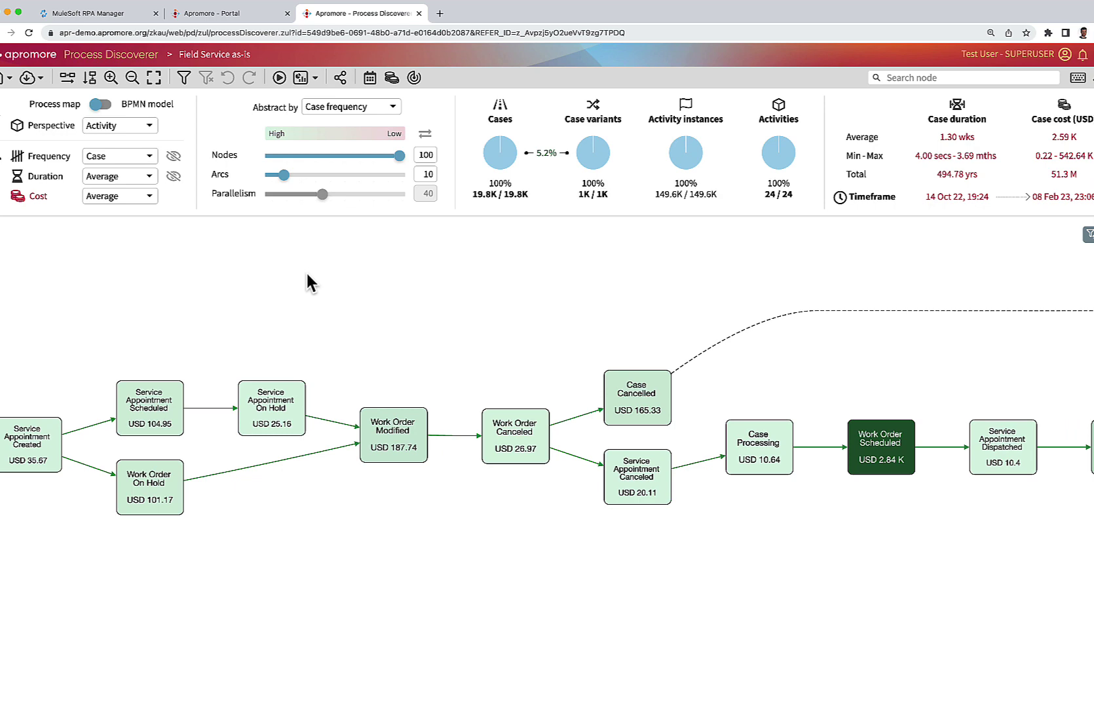
Overlay average durations on the map, e.g. 19.04 hrs at Work Order Scheduled and 1.69 wks into Case Cancelled.
{"action": "left_click", "coordinate": [40, 179]}
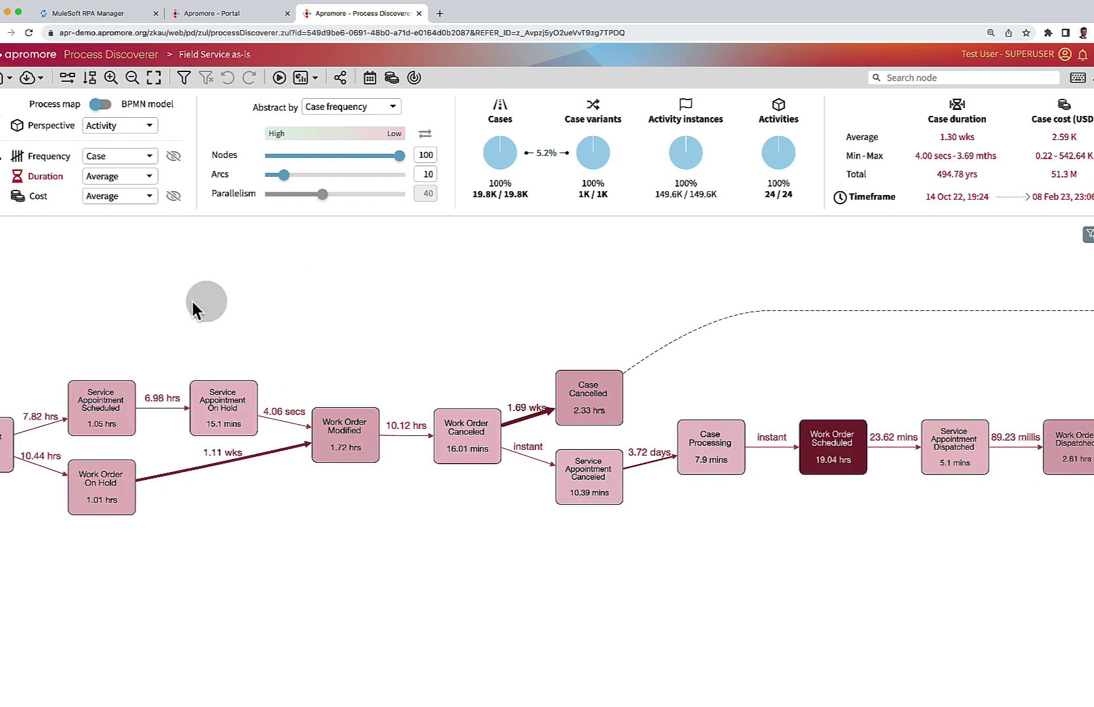
{"action": "scroll", "coordinate": [193, 302], "scroll_direction": "right", "scroll_amount": 5}
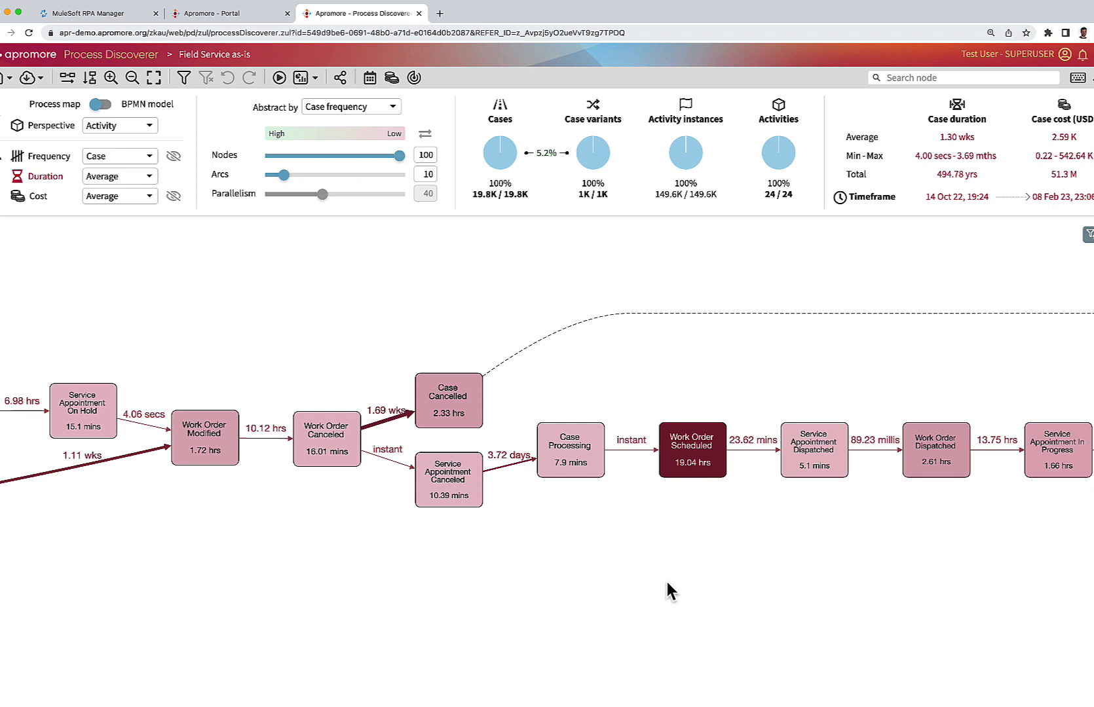
{"action": "scroll", "coordinate": [666, 580], "scroll_direction": "right", "scroll_amount": 4}
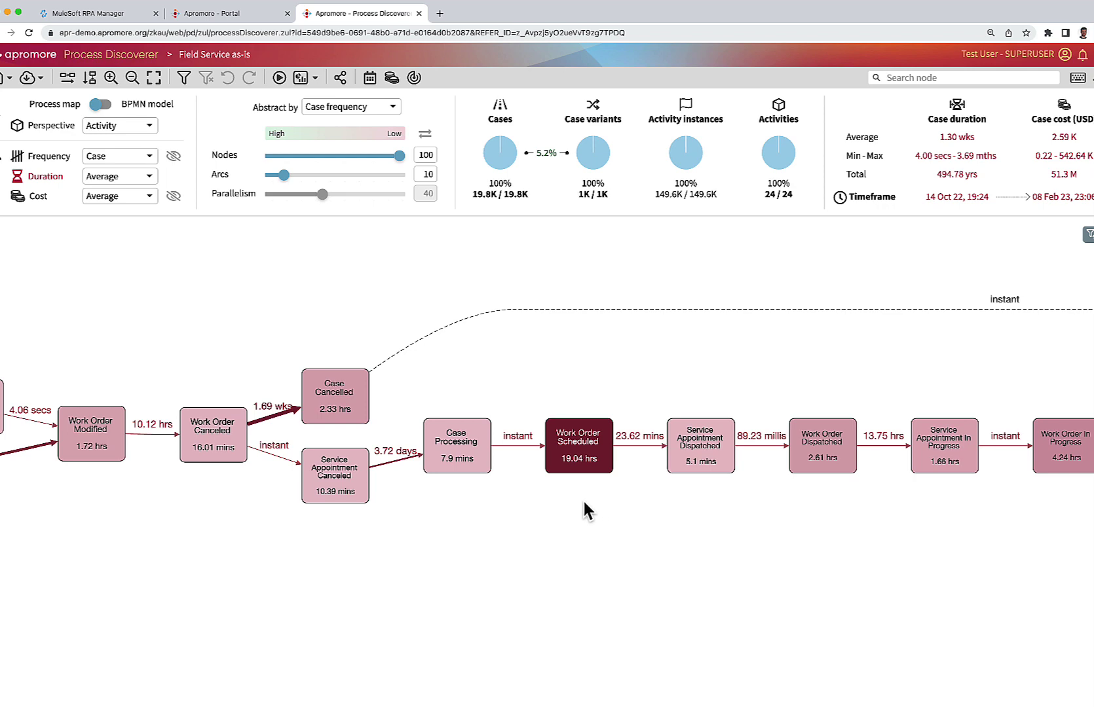
{"action": "scroll", "coordinate": [583, 503], "scroll_direction": "up", "scroll_amount": 3}
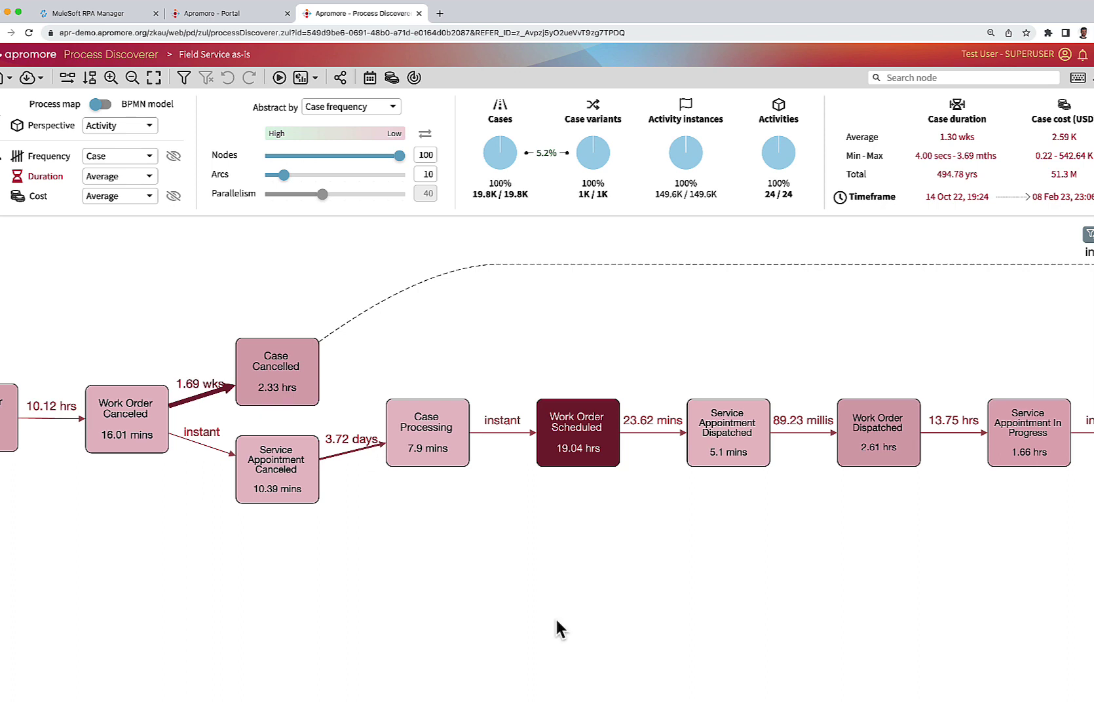
Filter to Work Order Scheduled cases and map by Role: Operator 2.25 days, Front Office 1.01 days.
{"action": "left_click", "coordinate": [575, 452]}
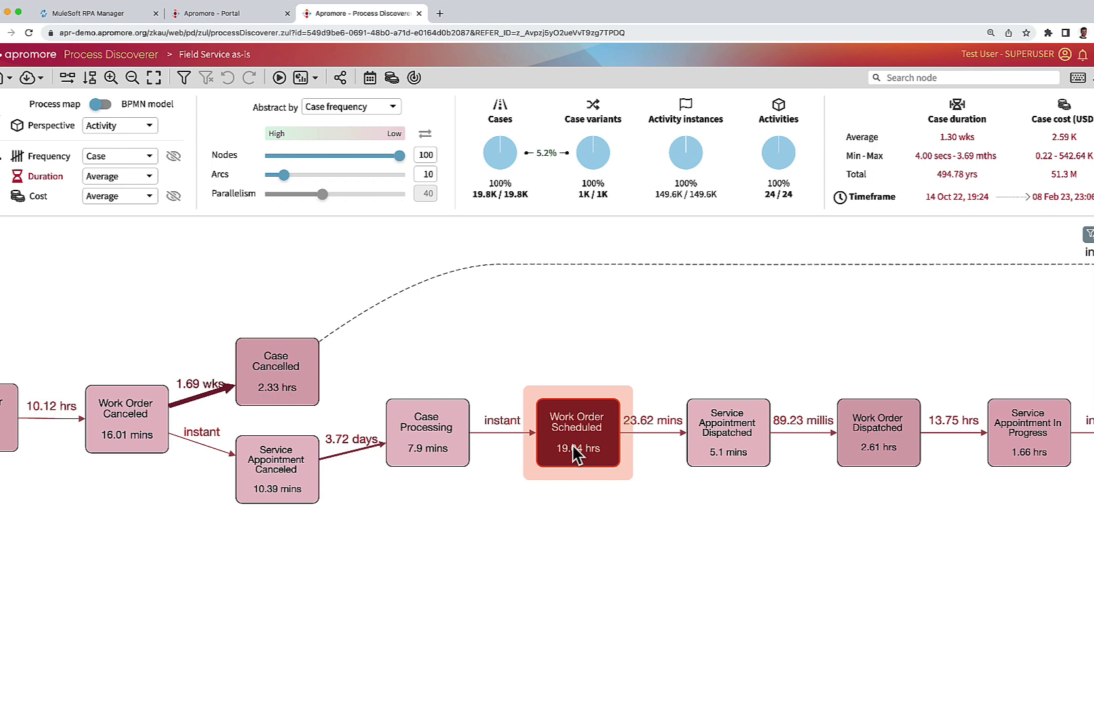
{"action": "double_click", "coordinate": [575, 452]}
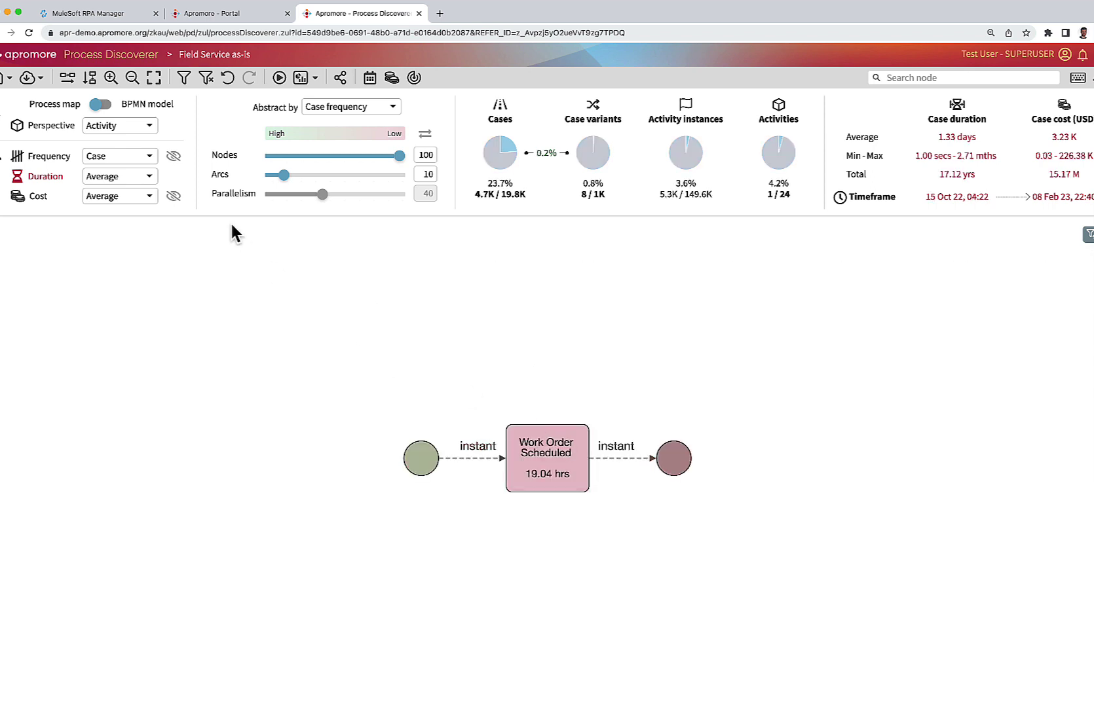
{"action": "left_click", "coordinate": [130, 128]}
{"action": "left_click", "coordinate": [124, 174]}
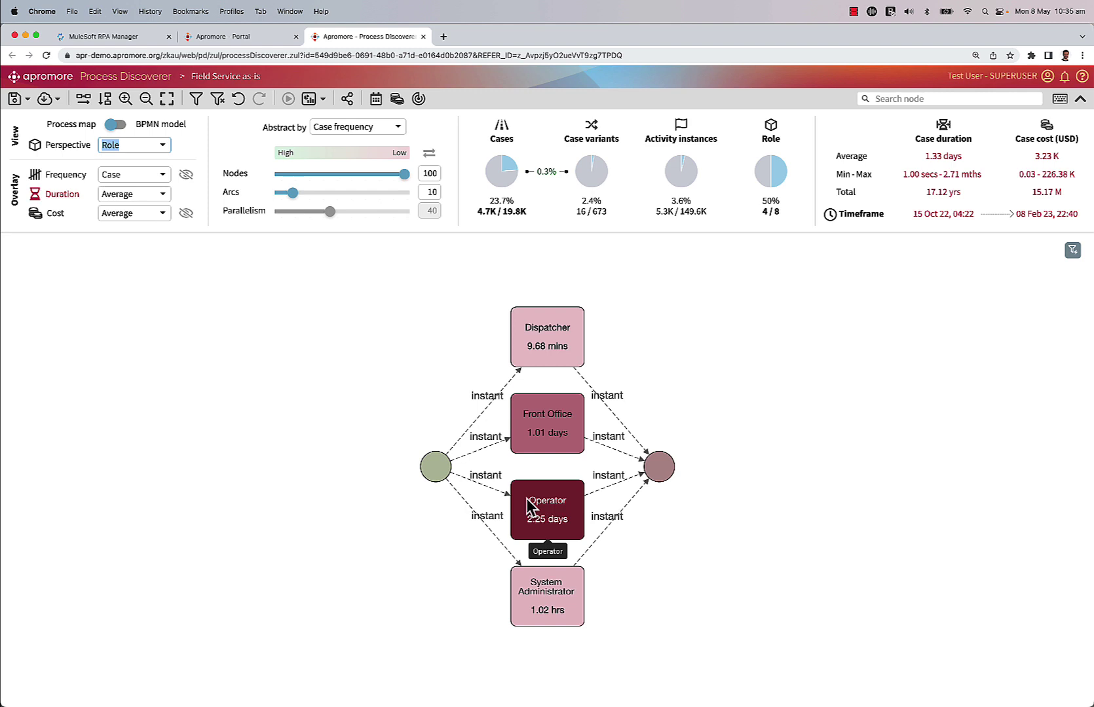
Show Total frequency and return to the Activity perspective, with Work Order Scheduled at 5,327.
{"action": "left_click", "coordinate": [138, 175]}
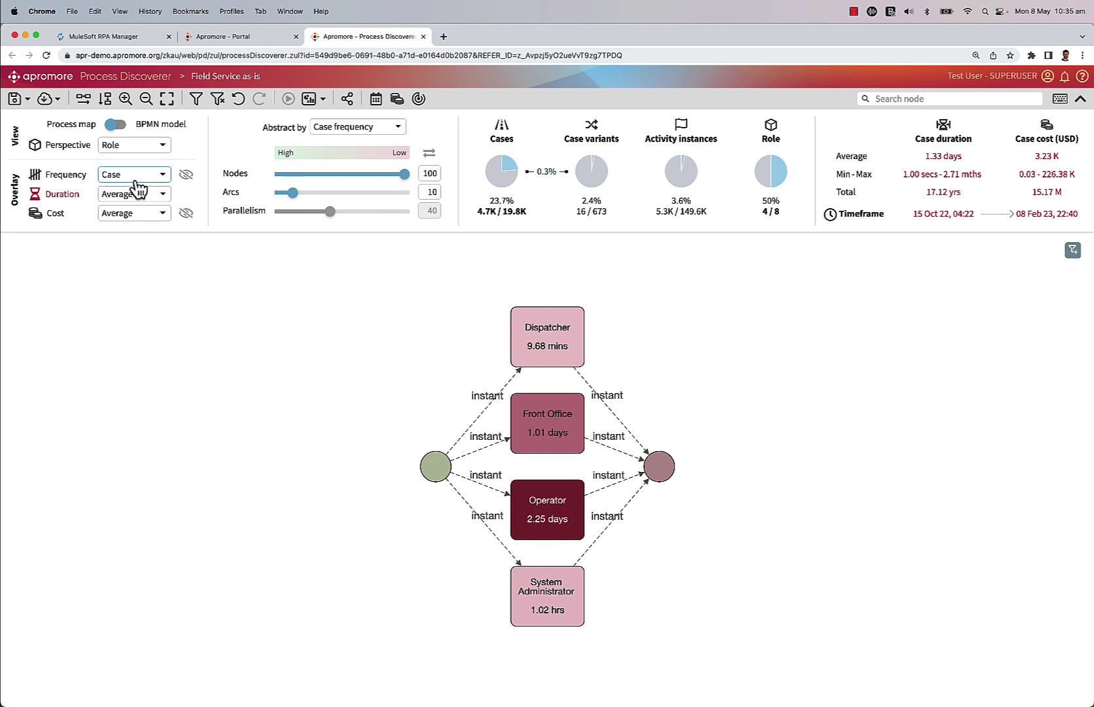
{"action": "left_click", "coordinate": [141, 237]}
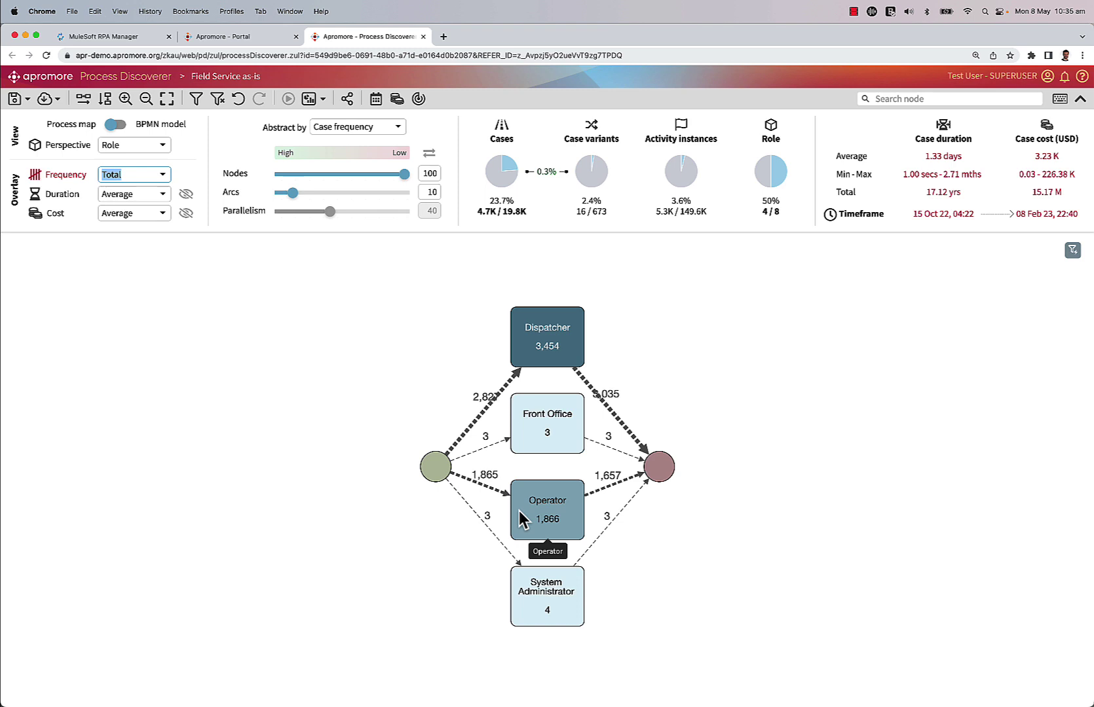
{"action": "left_click", "coordinate": [43, 149]}
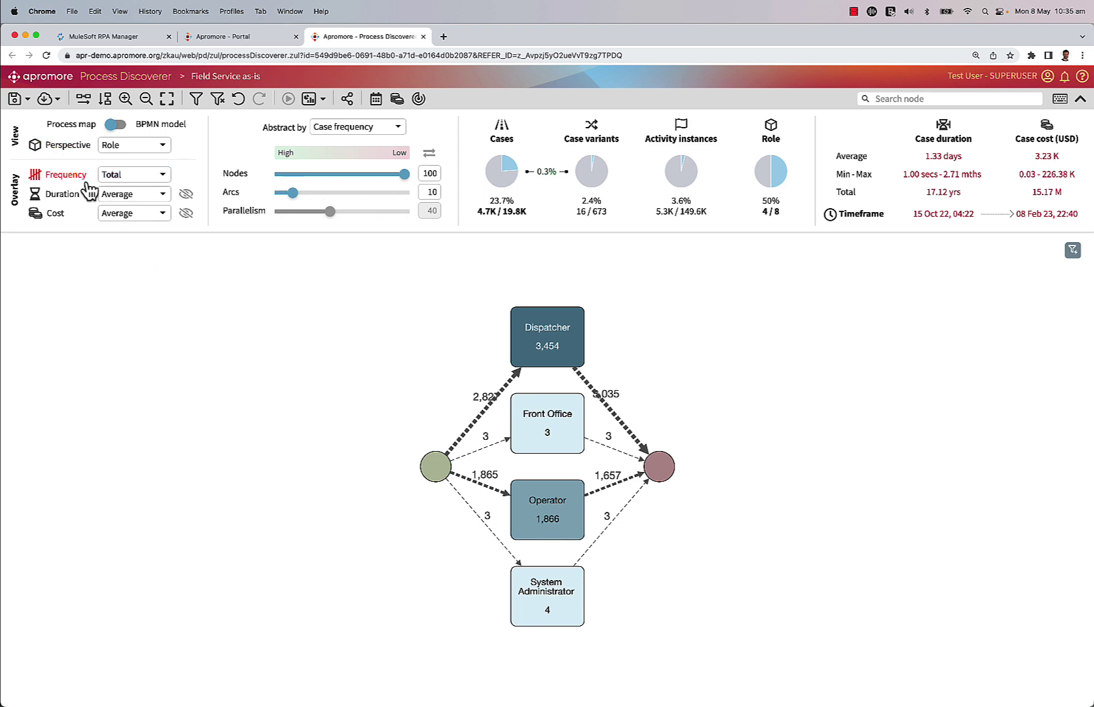
{"action": "left_click", "coordinate": [99, 200]}
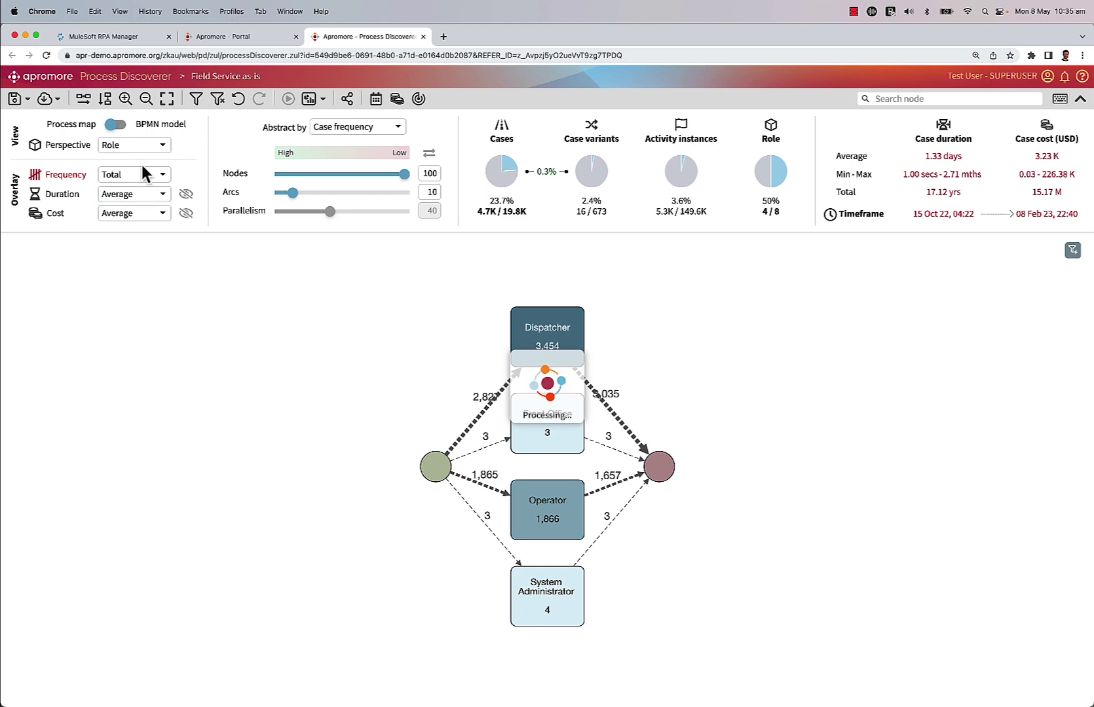
Clear all filters and display the full 19.8K-case map as a BPMN model.
{"action": "left_click", "coordinate": [217, 98]}
{"action": "left_click", "coordinate": [524, 199]}
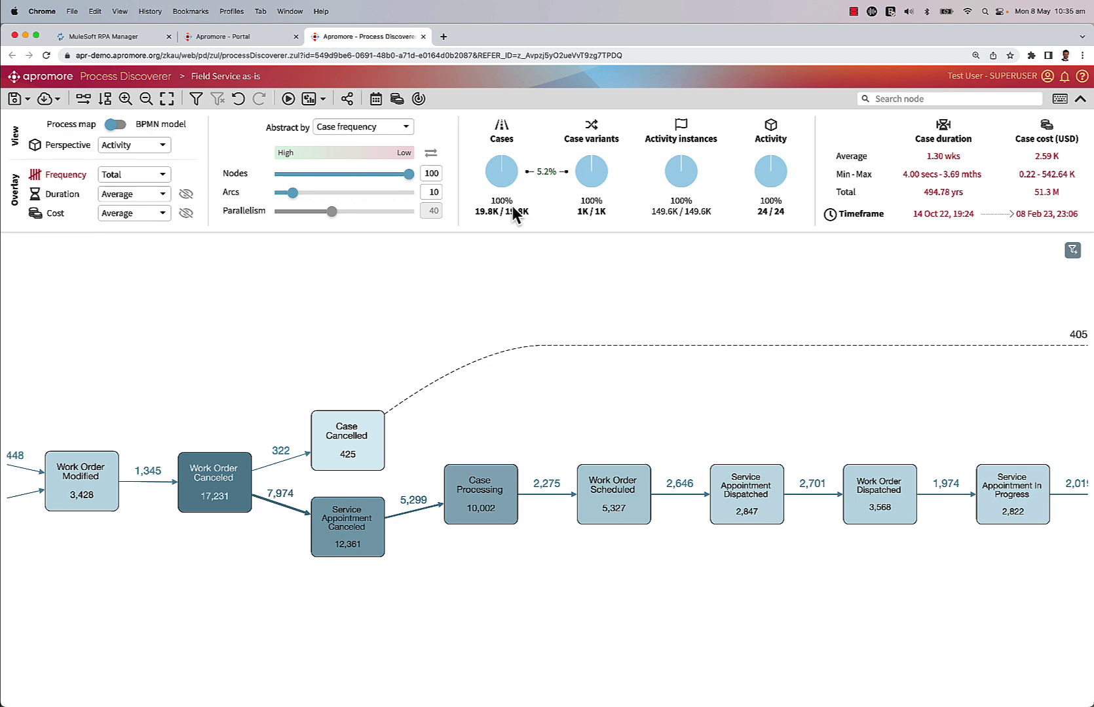
{"action": "left_click", "coordinate": [117, 125]}
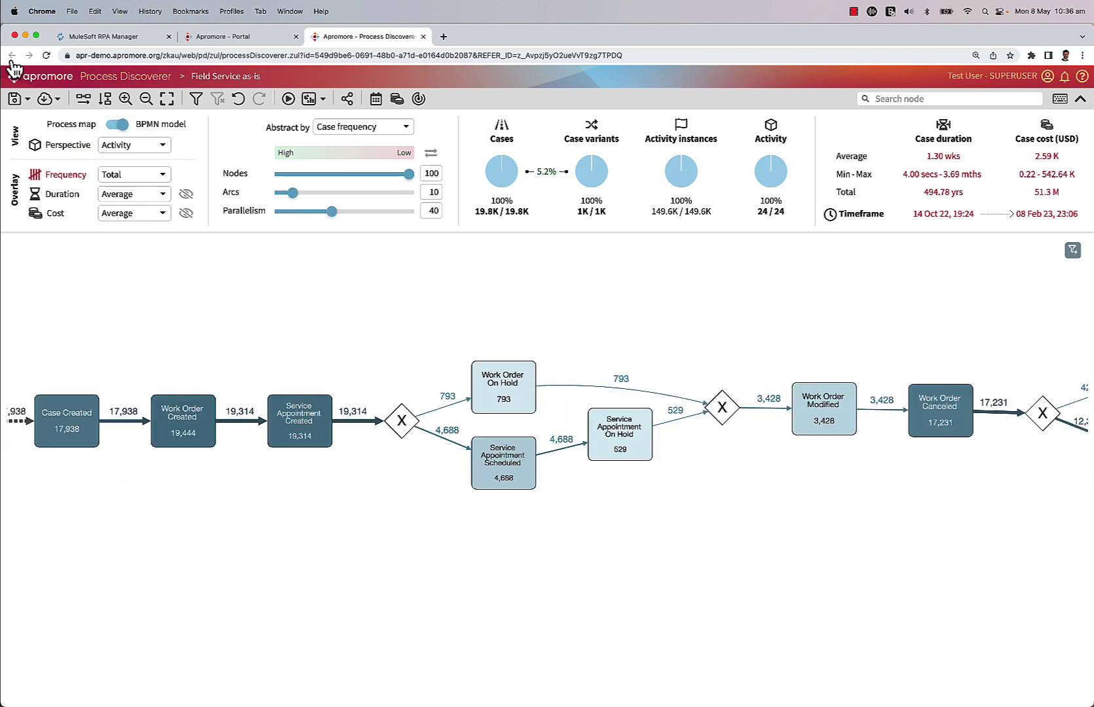
Save the BPMN model as Field Service as-is in the Simulation folder, including simulation parameters.
{"action": "left_click", "coordinate": [18, 99]}
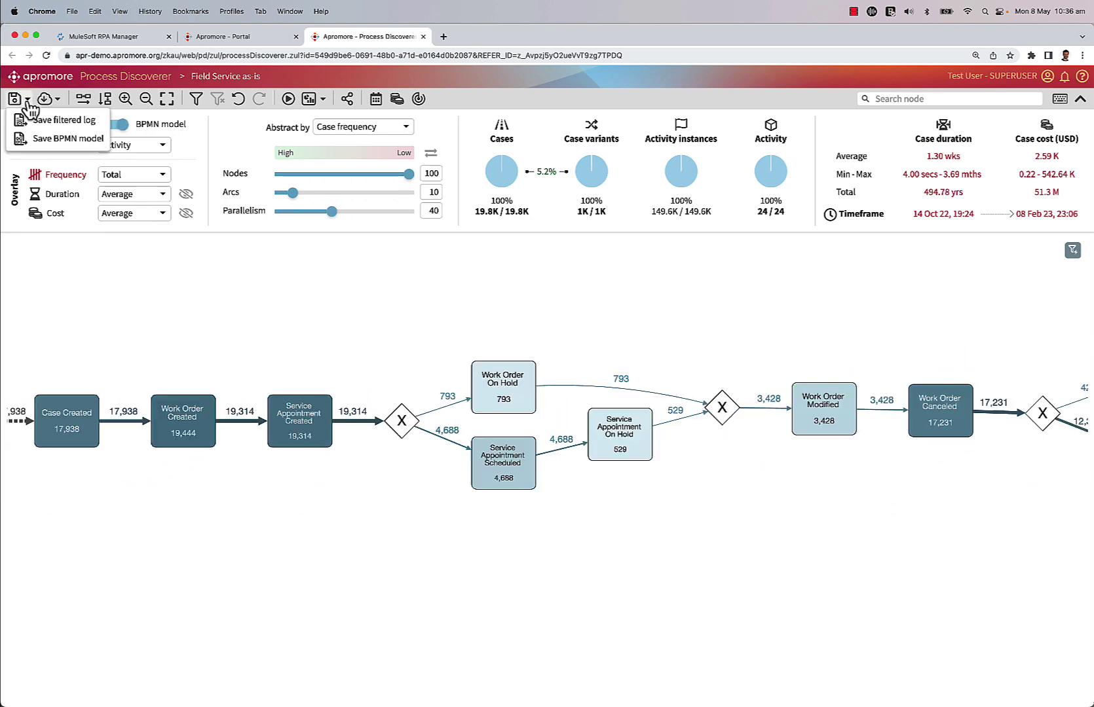
{"action": "left_click", "coordinate": [40, 139]}
{"action": "left_click", "coordinate": [495, 409]}
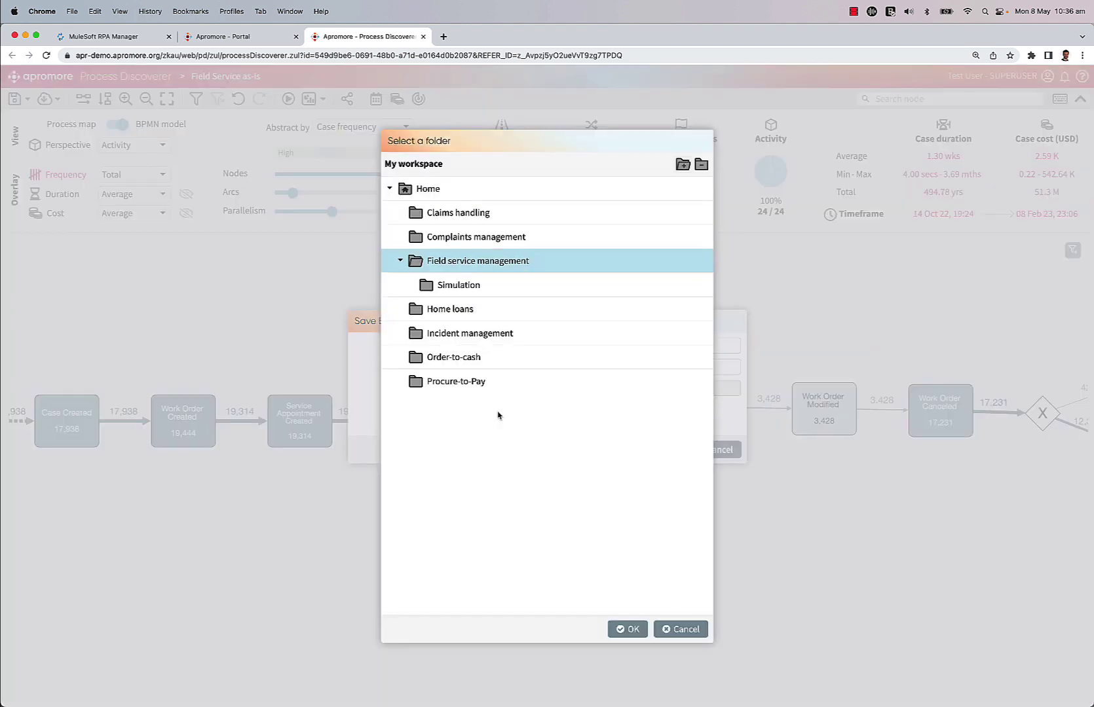
{"action": "left_click", "coordinate": [448, 288]}
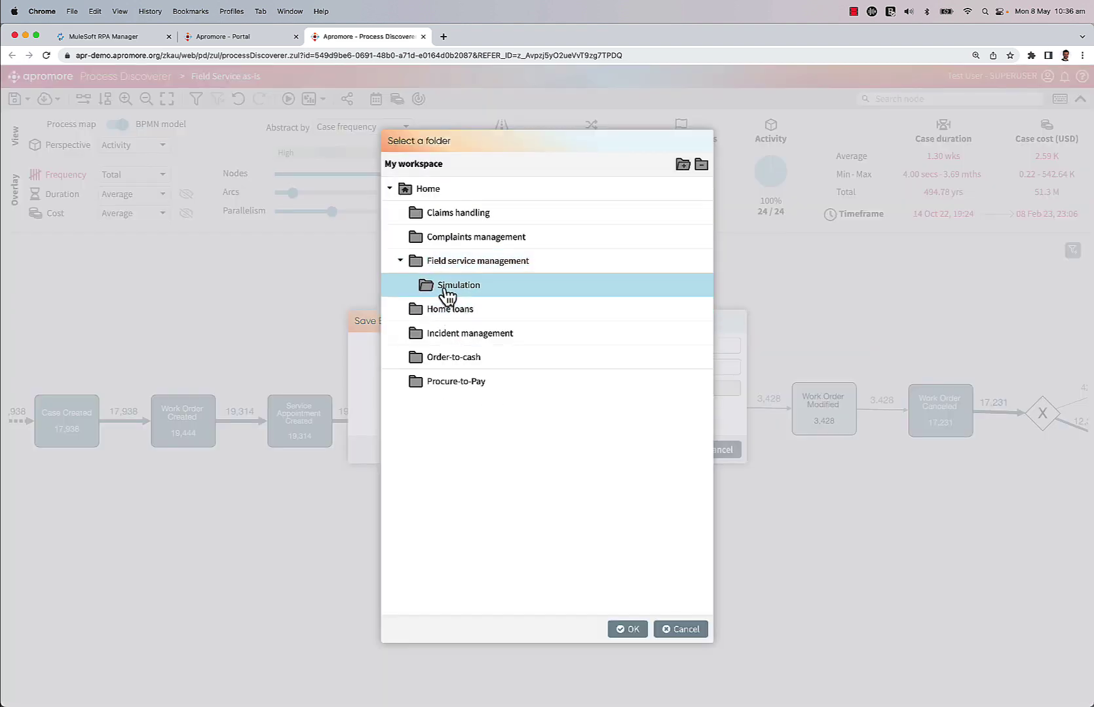
{"action": "left_click", "coordinate": [626, 630]}
{"action": "left_click", "coordinate": [477, 427]}
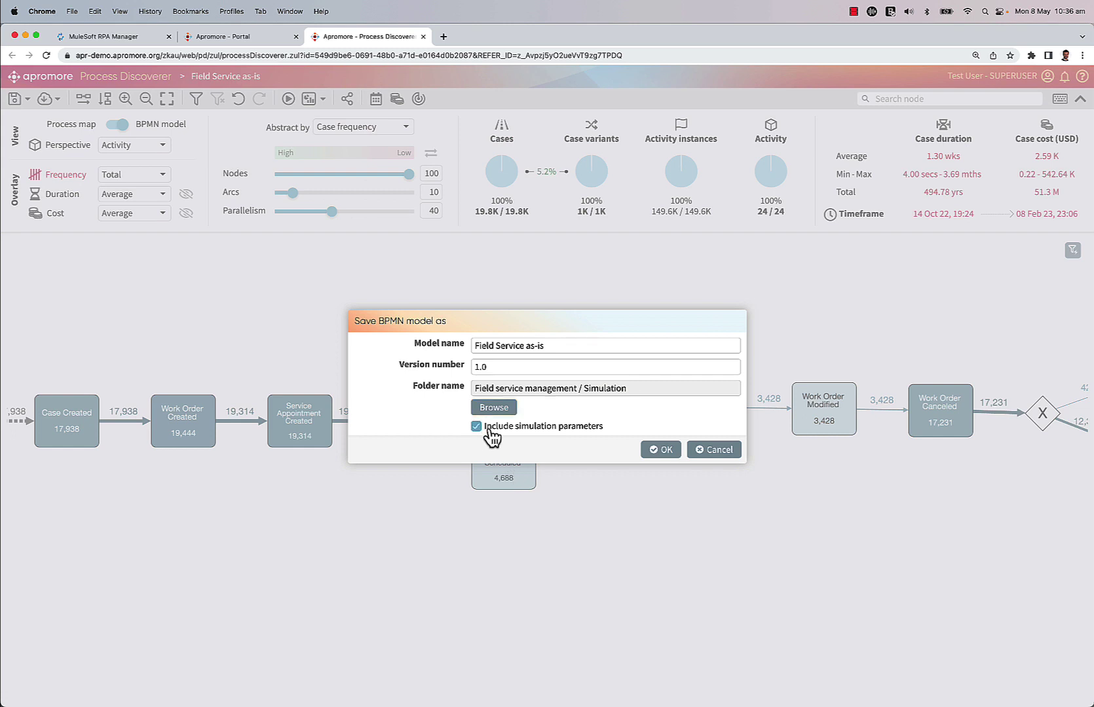
{"action": "left_click", "coordinate": [651, 456]}
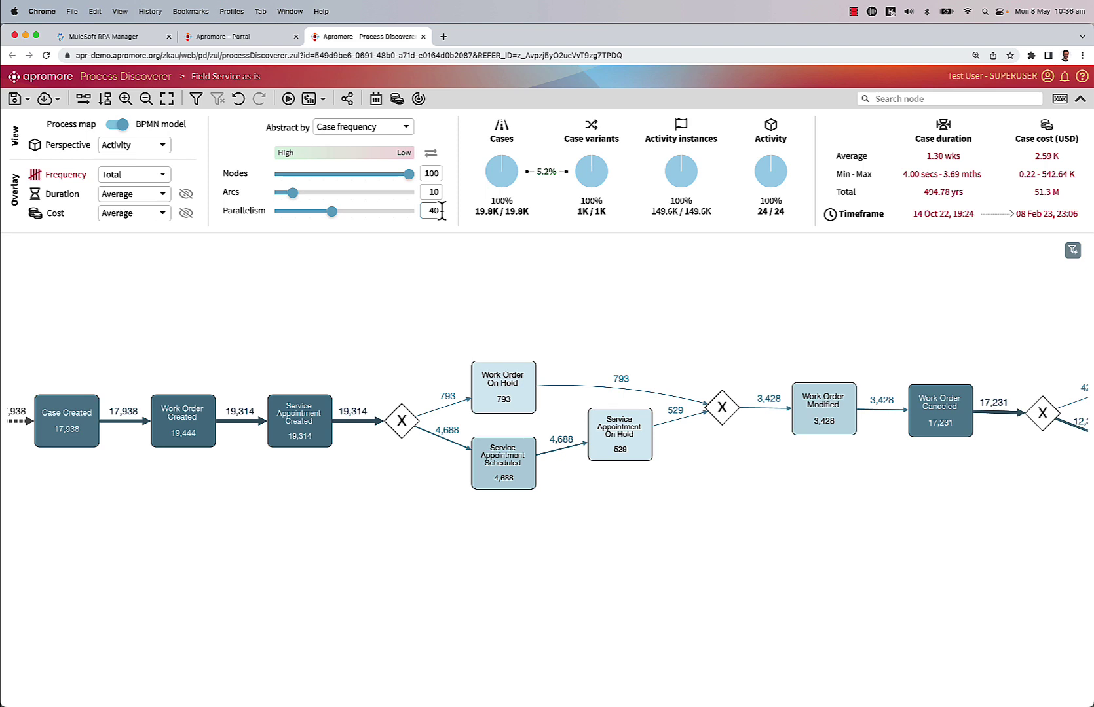
{"action": "left_click_drag", "start_coordinate": [606, 279], "coordinate": [512, 283]}
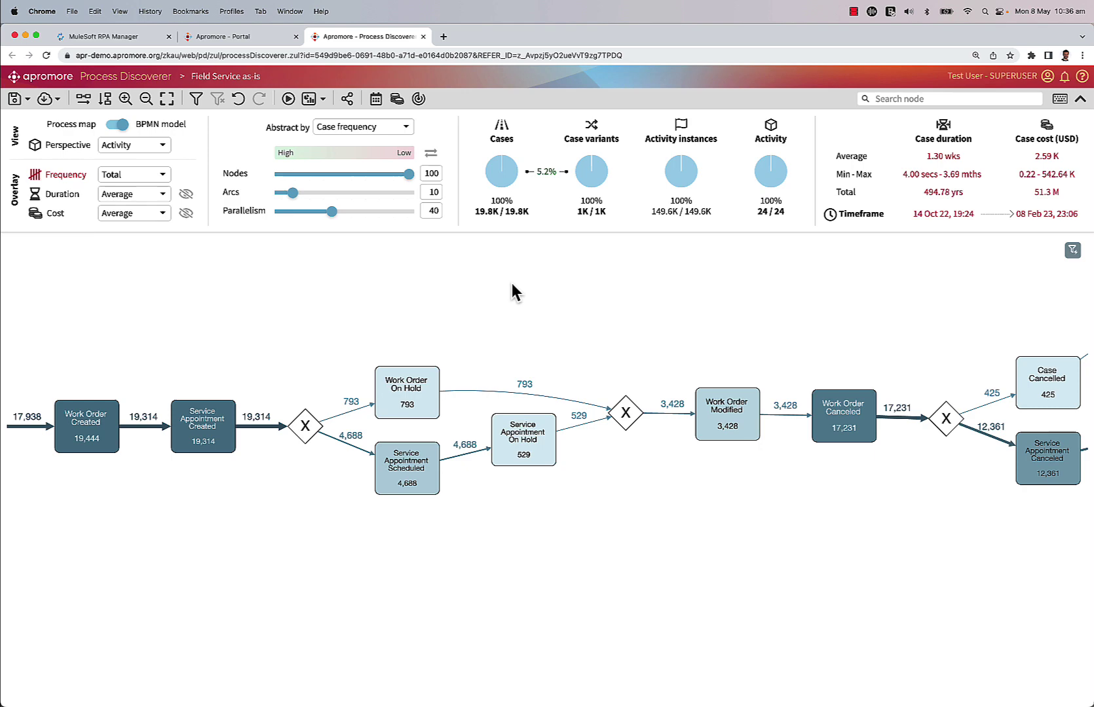
{"action": "scroll", "coordinate": [512, 283], "scroll_direction": "down", "scroll_amount": 3}
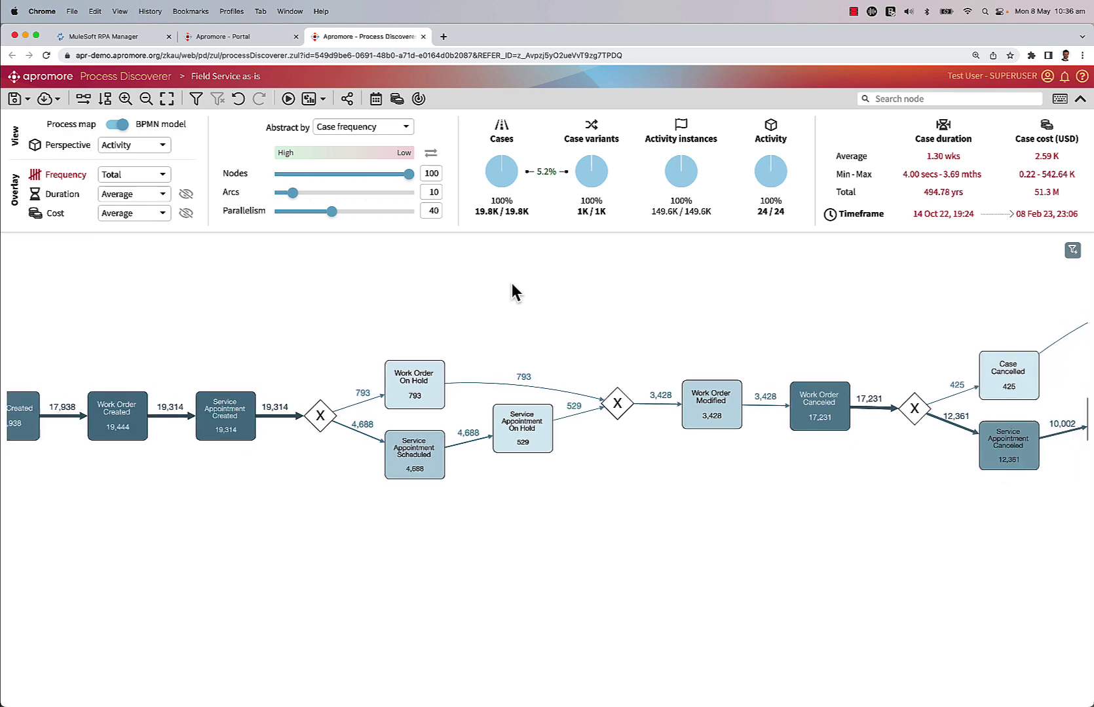
{"action": "left_click_drag", "start_coordinate": [516, 283], "coordinate": [334, 310]}
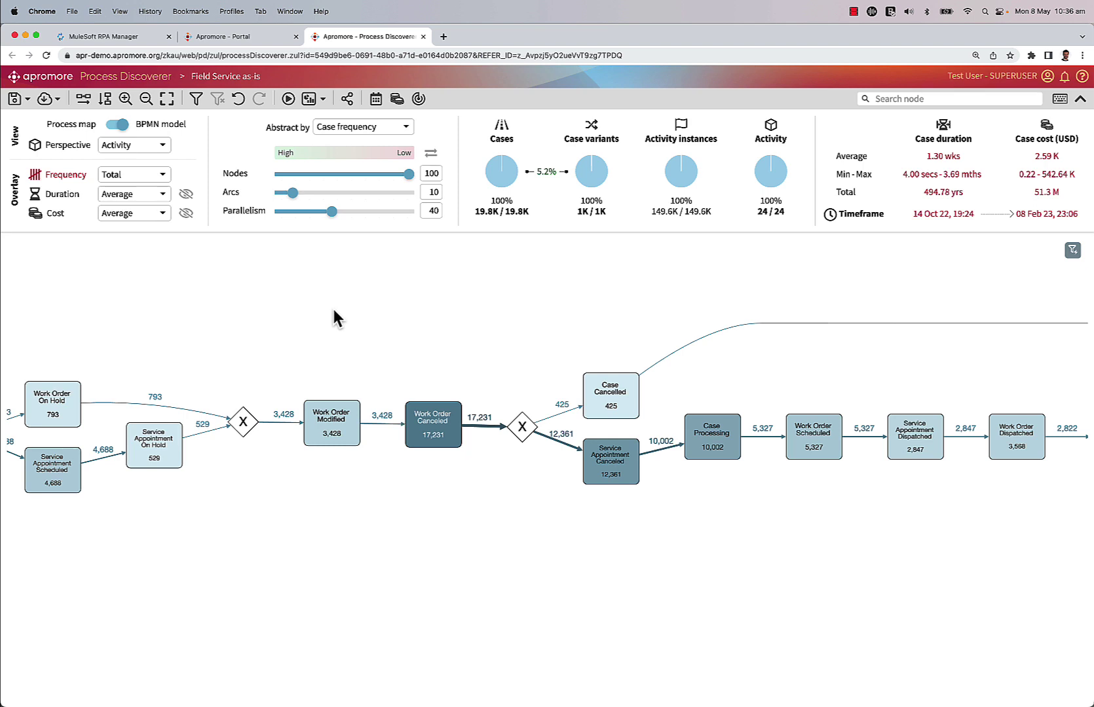
From the Portal's Simulation folder, open the Field Service as-is model (v1.0) in the BPMN editor.
{"action": "left_click", "coordinate": [222, 36]}
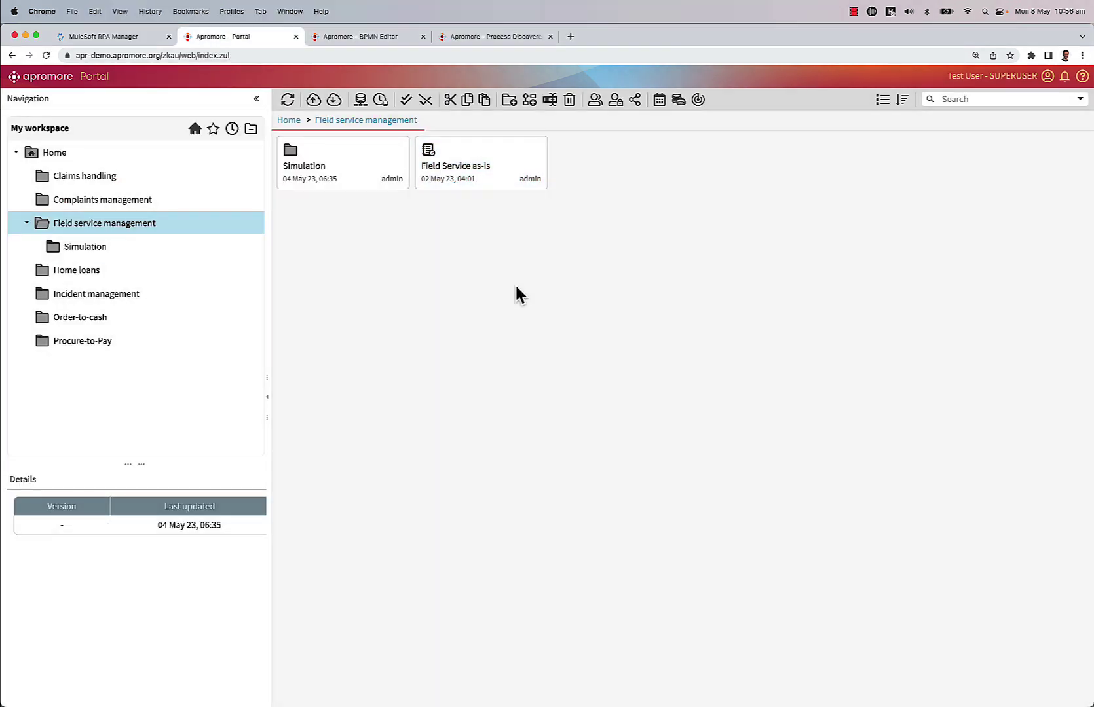
{"action": "double_click", "coordinate": [359, 185]}
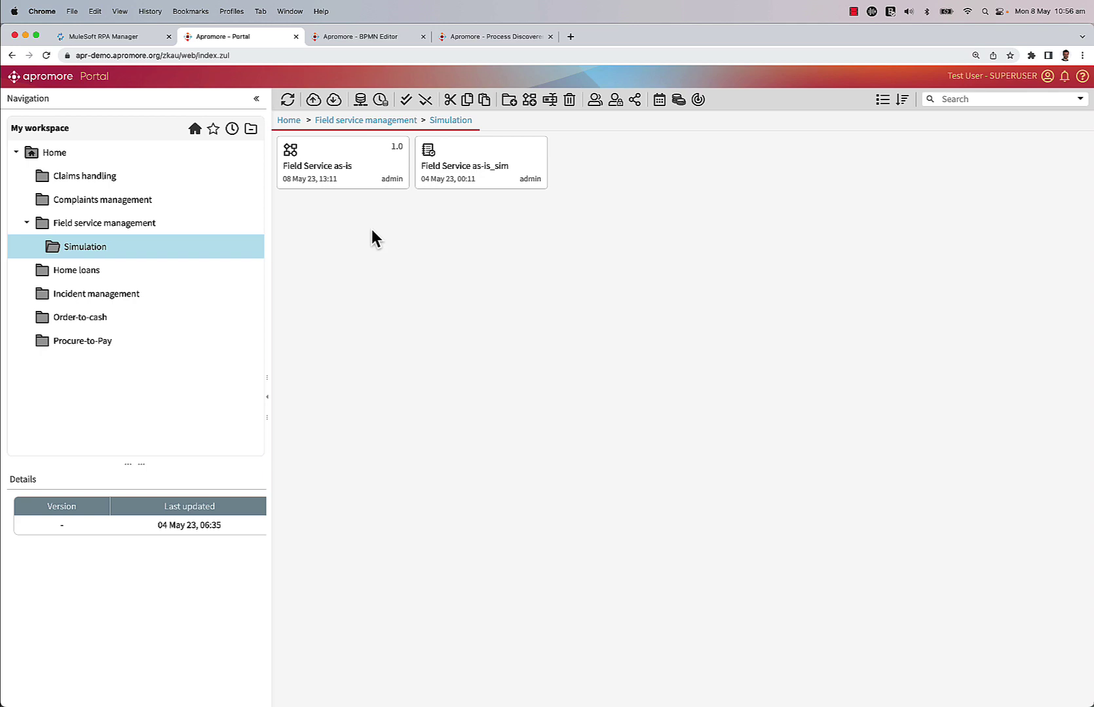
{"action": "double_click", "coordinate": [345, 183]}
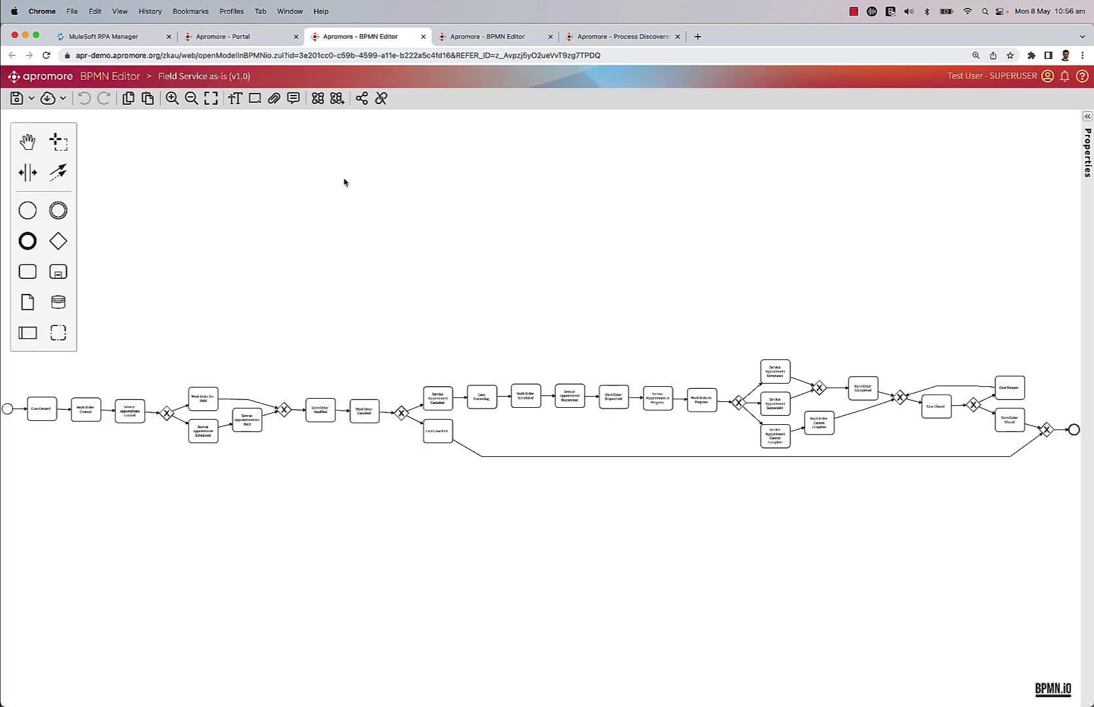
Show the Simulation properties: 5000 cases, 24/7 arrivals from 14/10/2022, Europe/Dublin, USD.
{"action": "scroll", "coordinate": [420, 396], "scroll_direction": "up", "scroll_amount": 5}
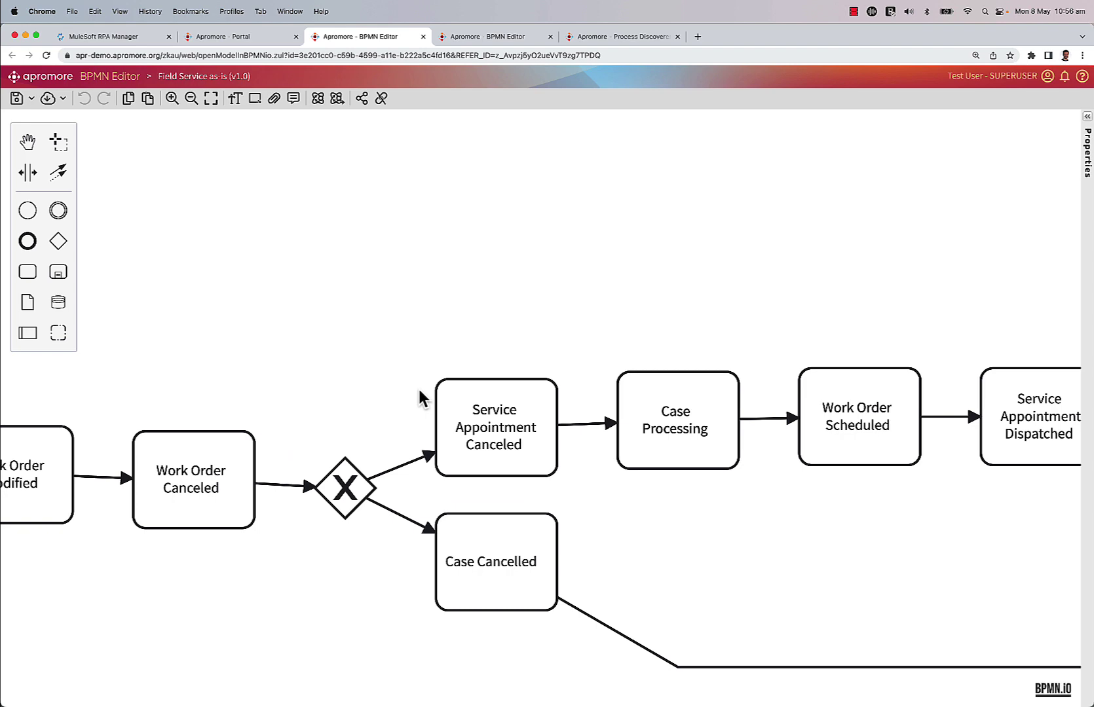
{"action": "left_click_drag", "start_coordinate": [417, 390], "coordinate": [293, 291]}
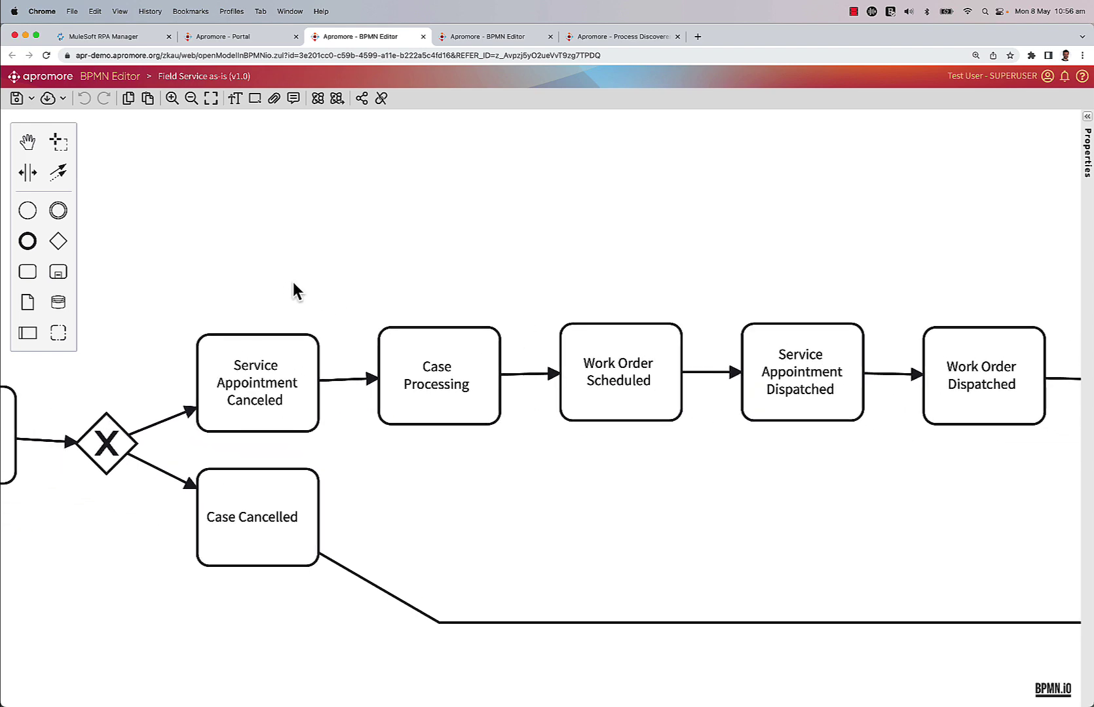
{"action": "left_click", "coordinate": [1086, 118]}
{"action": "left_click", "coordinate": [1055, 138]}
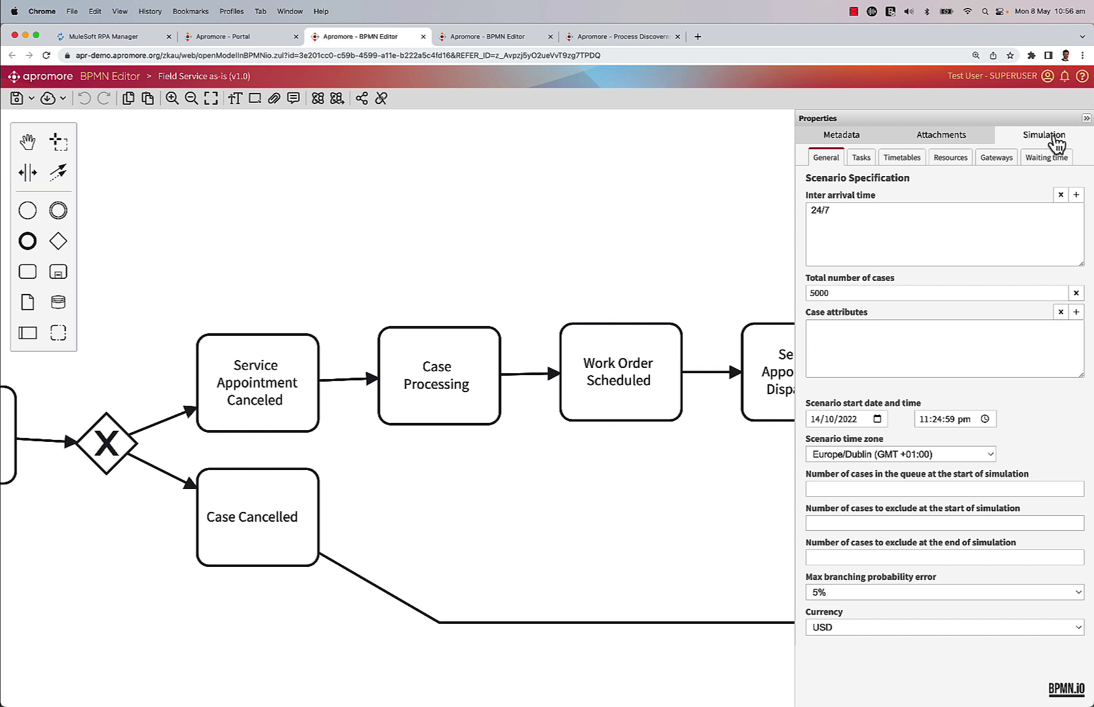
Browse the scenario's 24/7 arrival, task duration and resource role settings, including Call Center.
{"action": "left_click", "coordinate": [840, 218]}
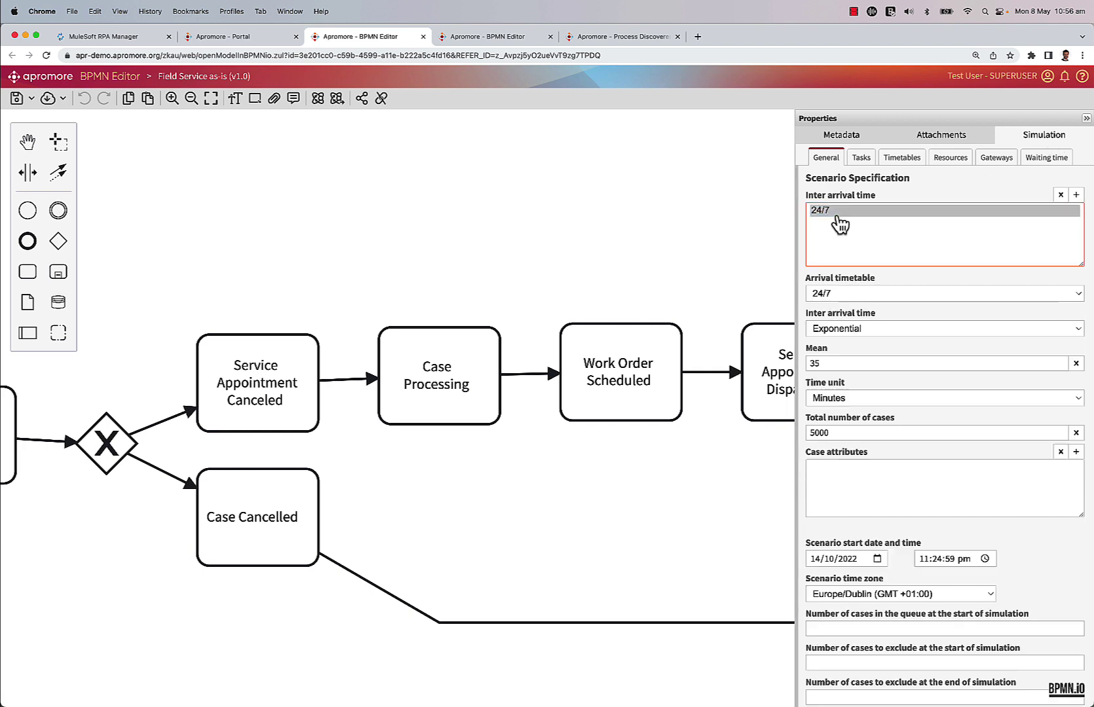
{"action": "left_click", "coordinate": [861, 158]}
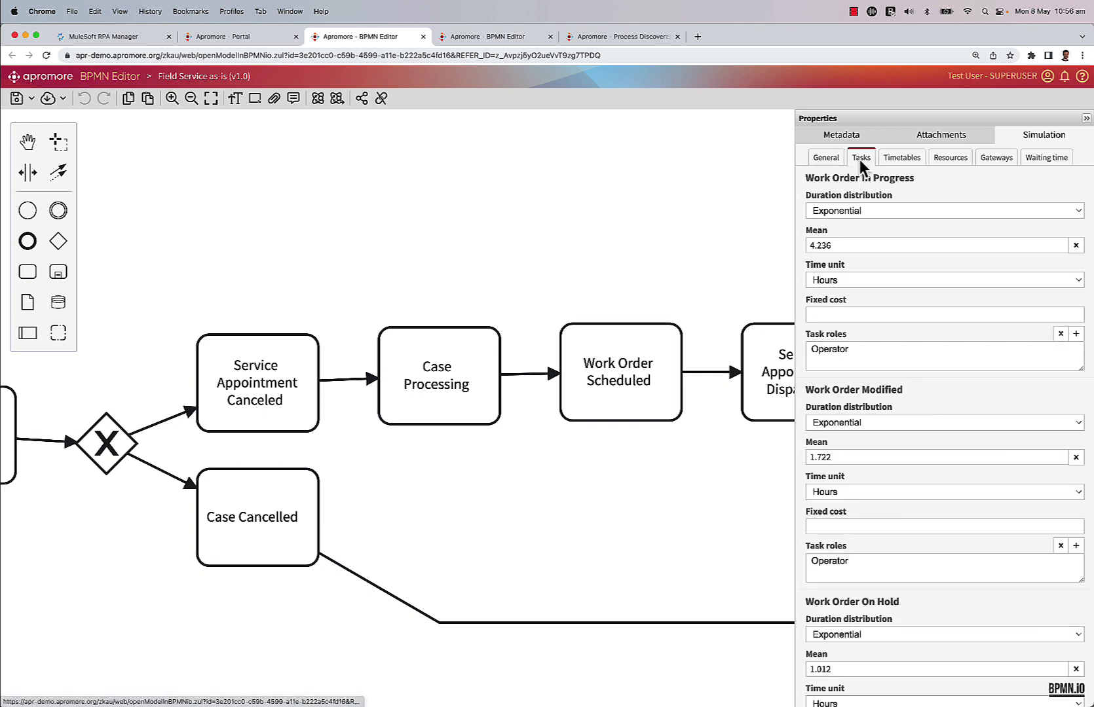
{"action": "scroll", "coordinate": [891, 283], "scroll_direction": "down", "scroll_amount": 5}
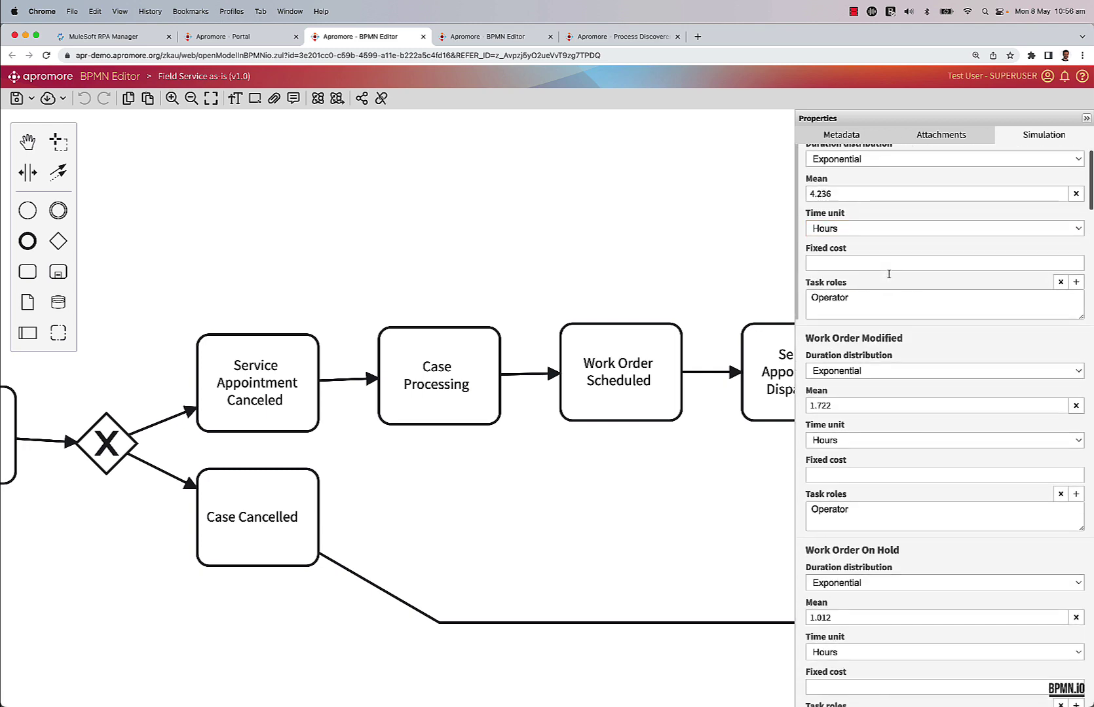
{"action": "scroll", "coordinate": [875, 192], "scroll_direction": "up", "scroll_amount": 5}
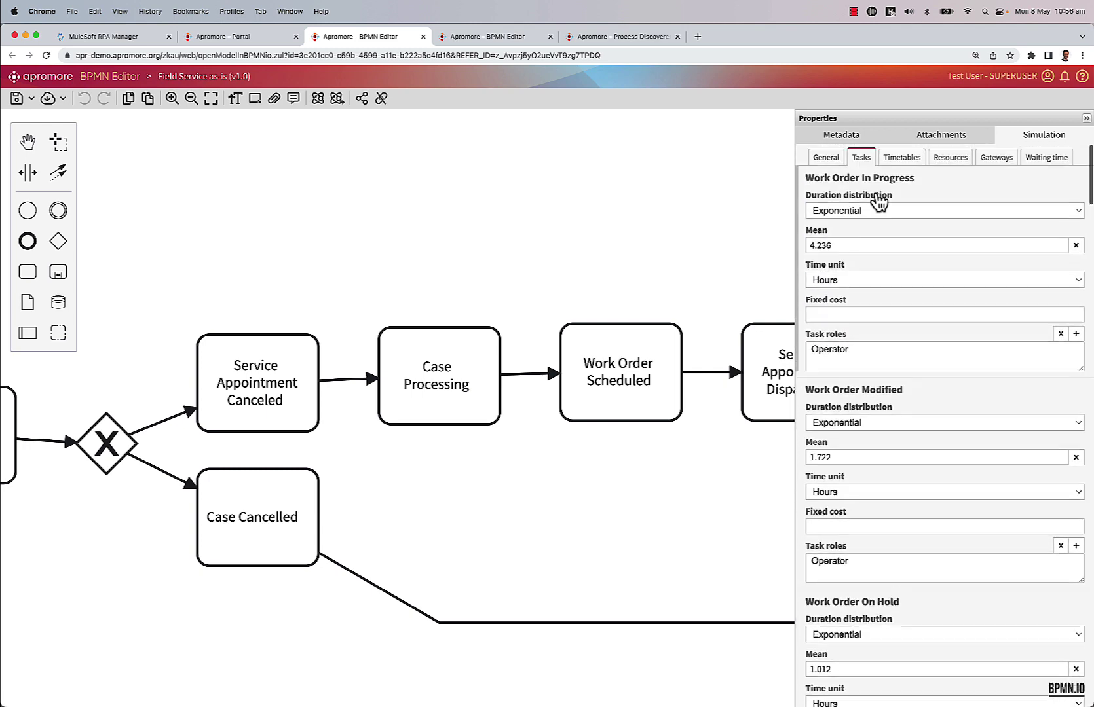
{"action": "left_click", "coordinate": [944, 159]}
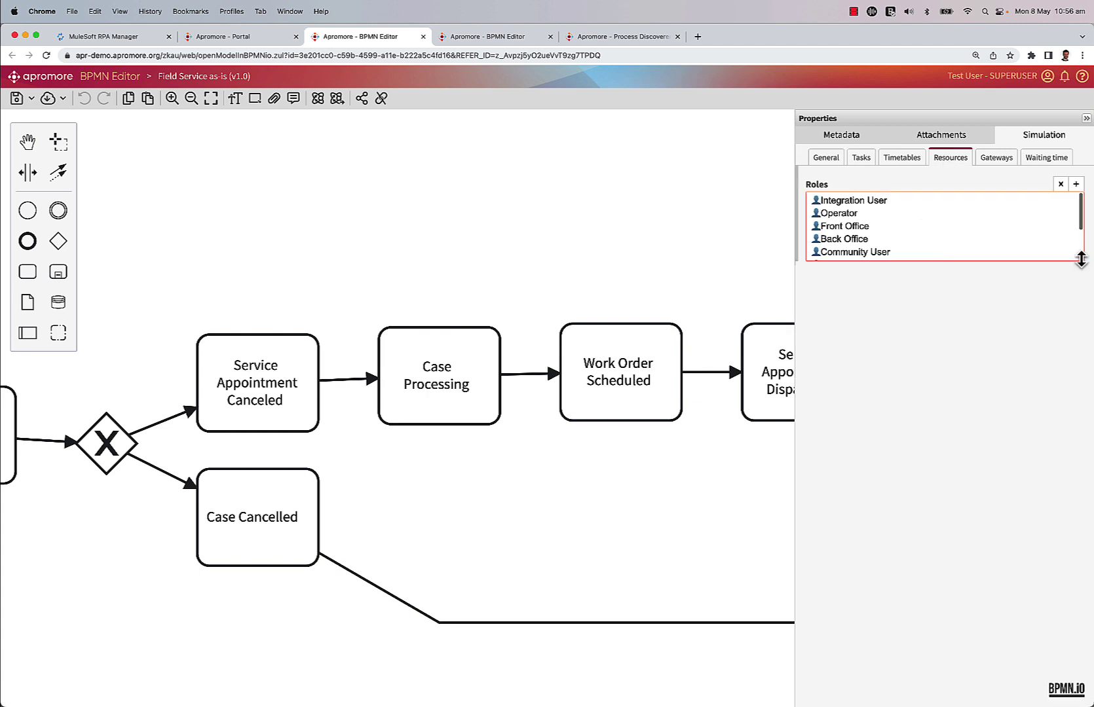
{"action": "left_click_drag", "start_coordinate": [1081, 259], "coordinate": [1084, 318]}
{"action": "left_click", "coordinate": [890, 266]}
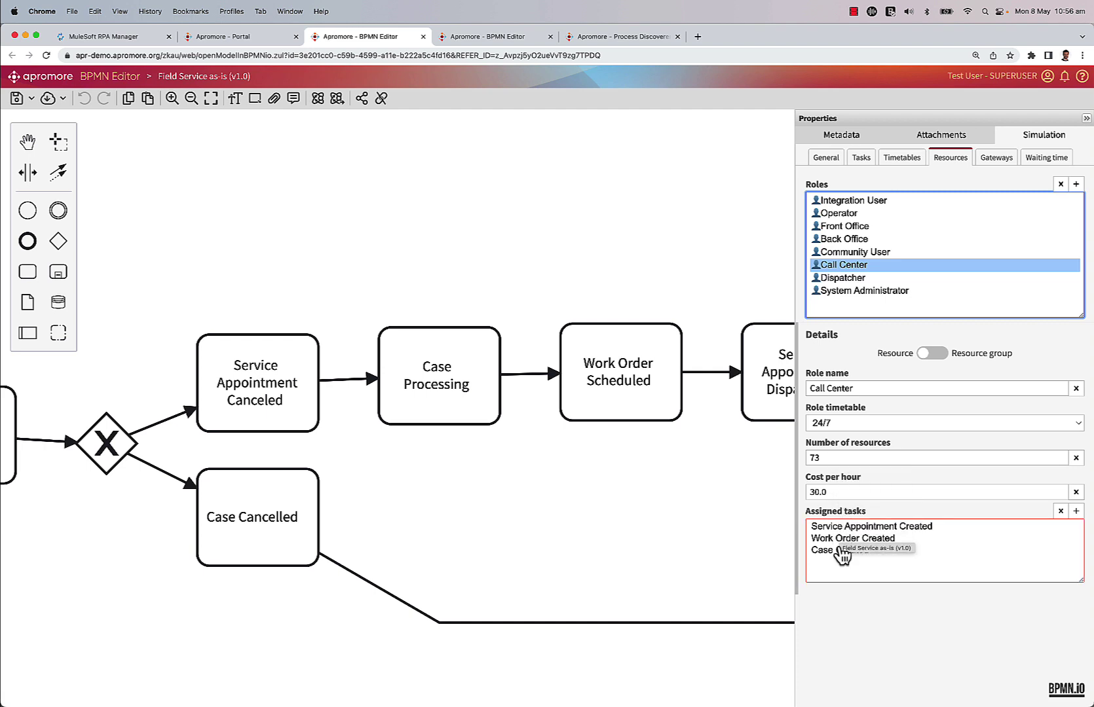
Show Work Order Scheduled's settings: exponential duration, mean 19.039 hours, and all four roles.
{"action": "left_click", "coordinate": [622, 247]}
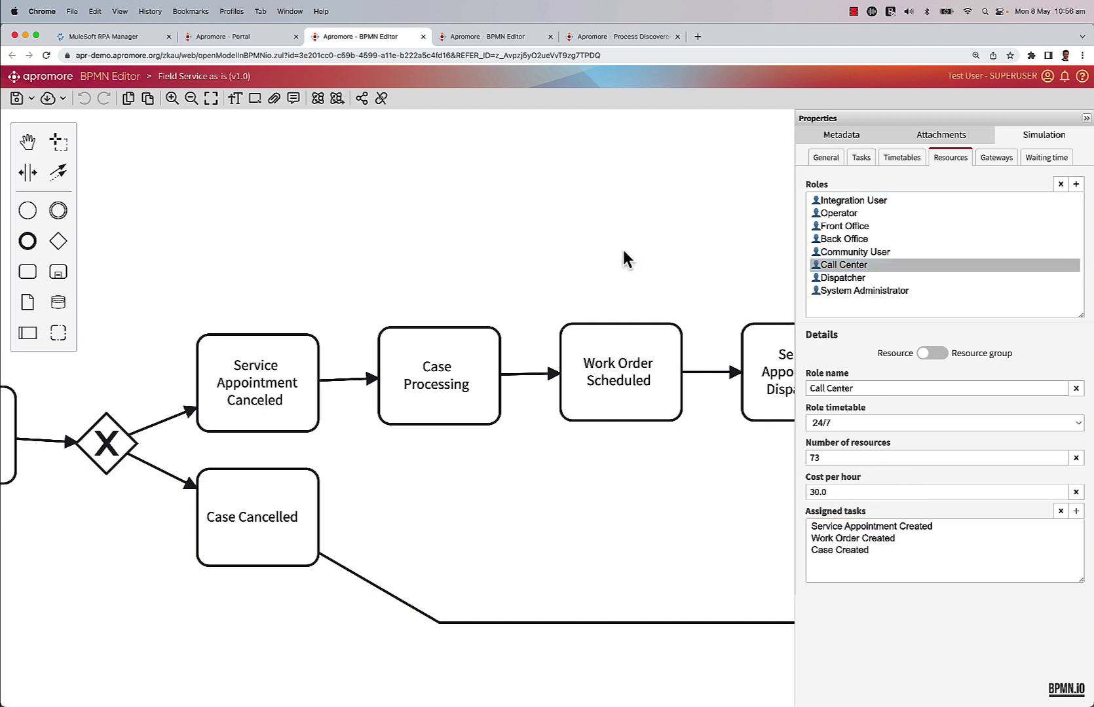
{"action": "left_click", "coordinate": [615, 361]}
{"action": "left_click_drag", "start_coordinate": [1081, 369], "coordinate": [1081, 418]}
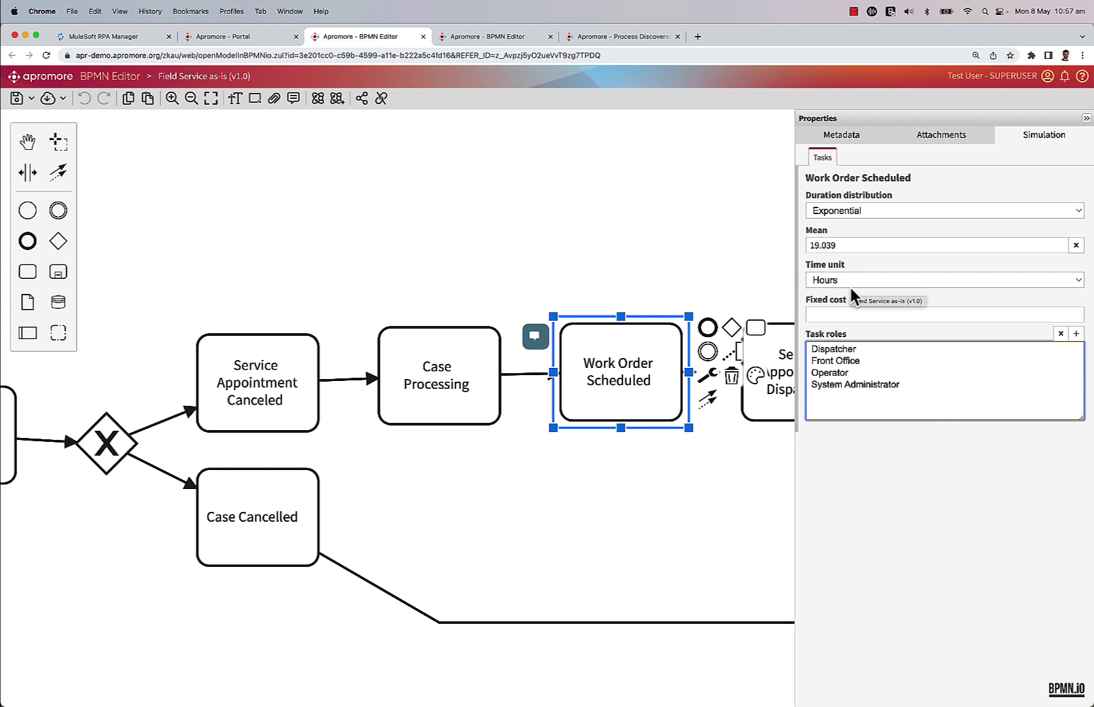
{"action": "left_click", "coordinate": [719, 257]}
{"action": "left_click_drag", "start_coordinate": [650, 268], "coordinate": [558, 289]}
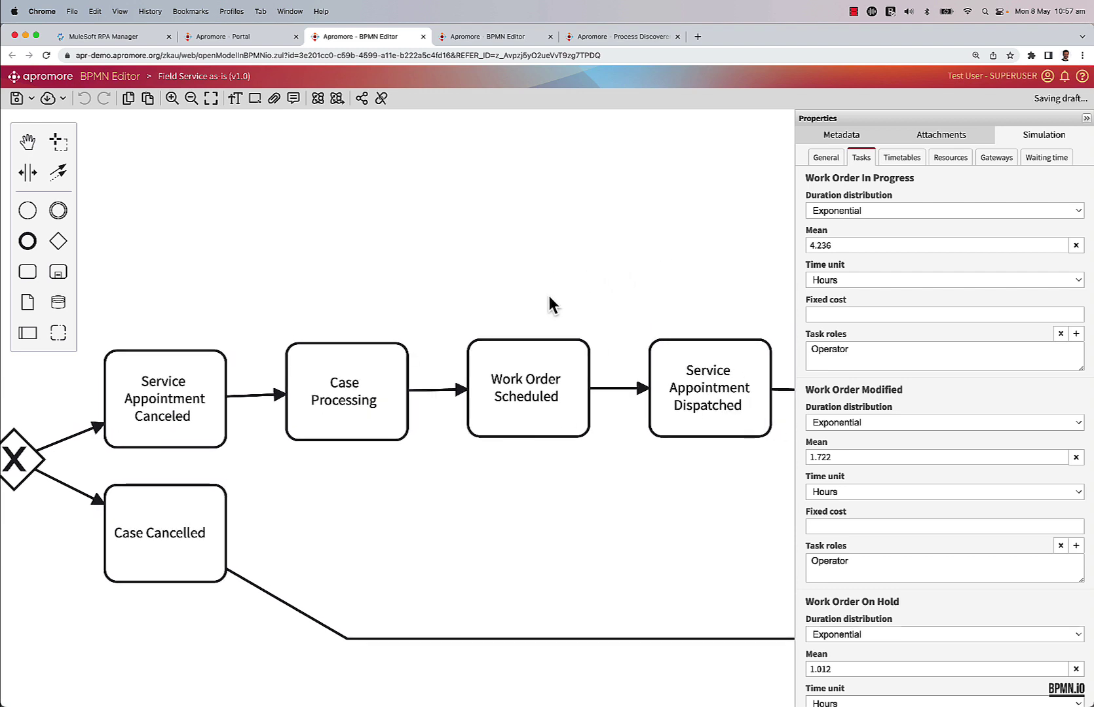
{"action": "left_click", "coordinate": [541, 359]}
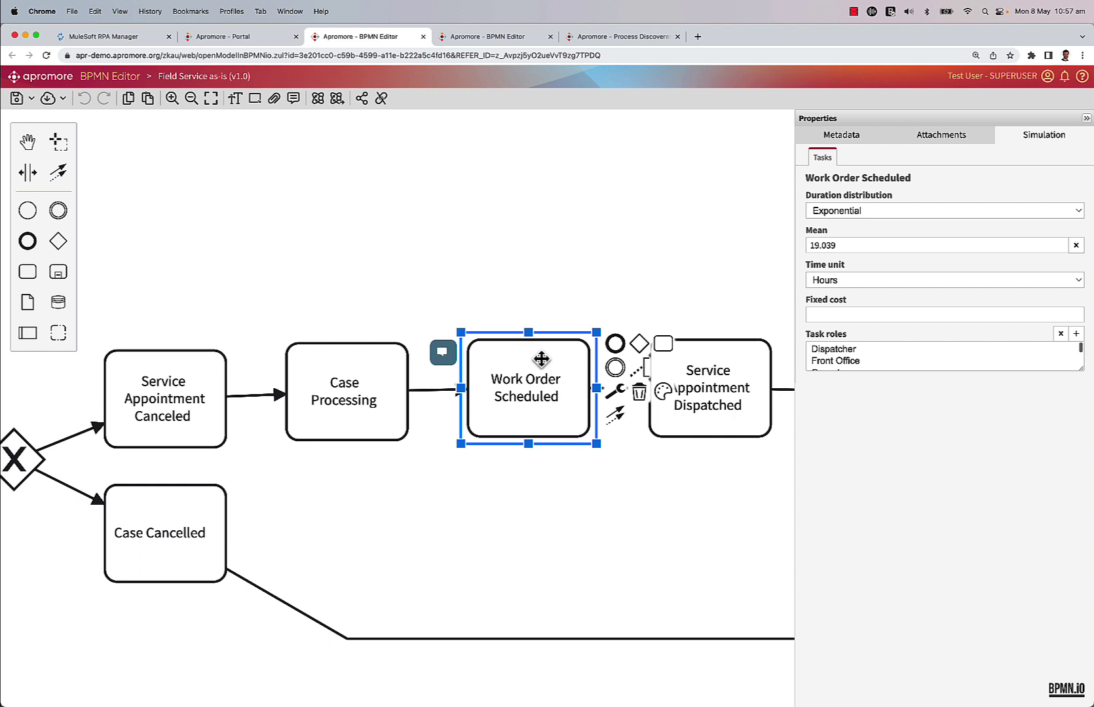
Save the Field Service as-is model with its version changed from 1.0 to 1.1.
{"action": "left_click", "coordinate": [31, 99]}
{"action": "left_click", "coordinate": [42, 142]}
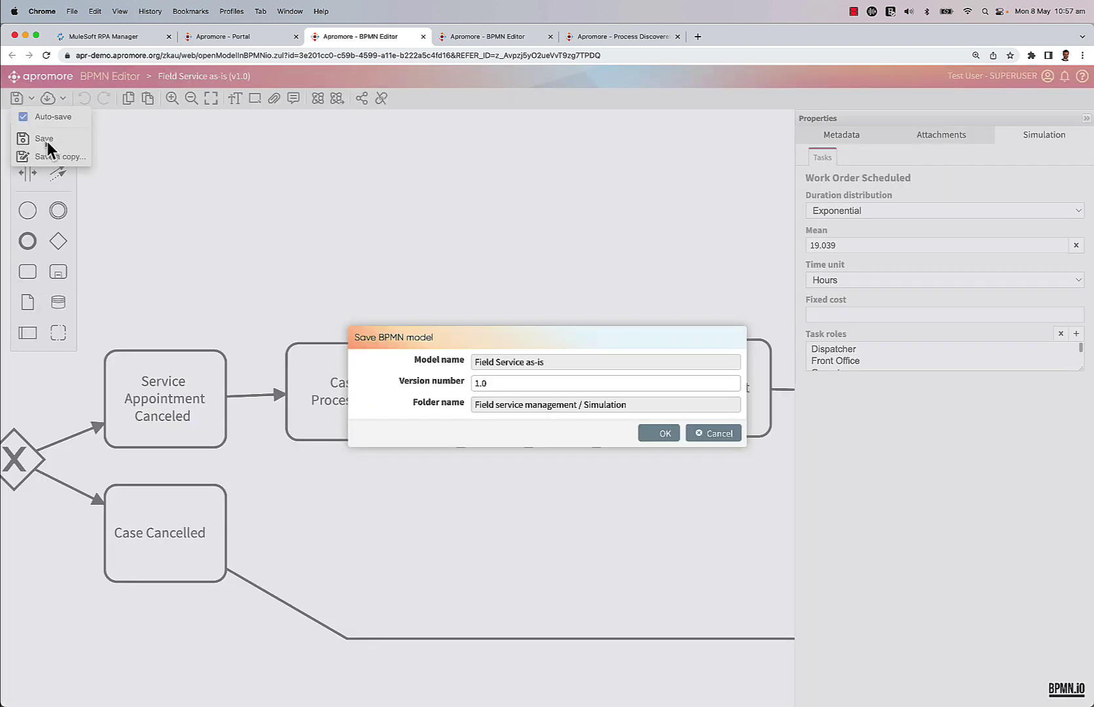
{"action": "left_click", "coordinate": [519, 384]}
{"action": "key", "text": "BackSpace"}
{"action": "type", "text": "1"}
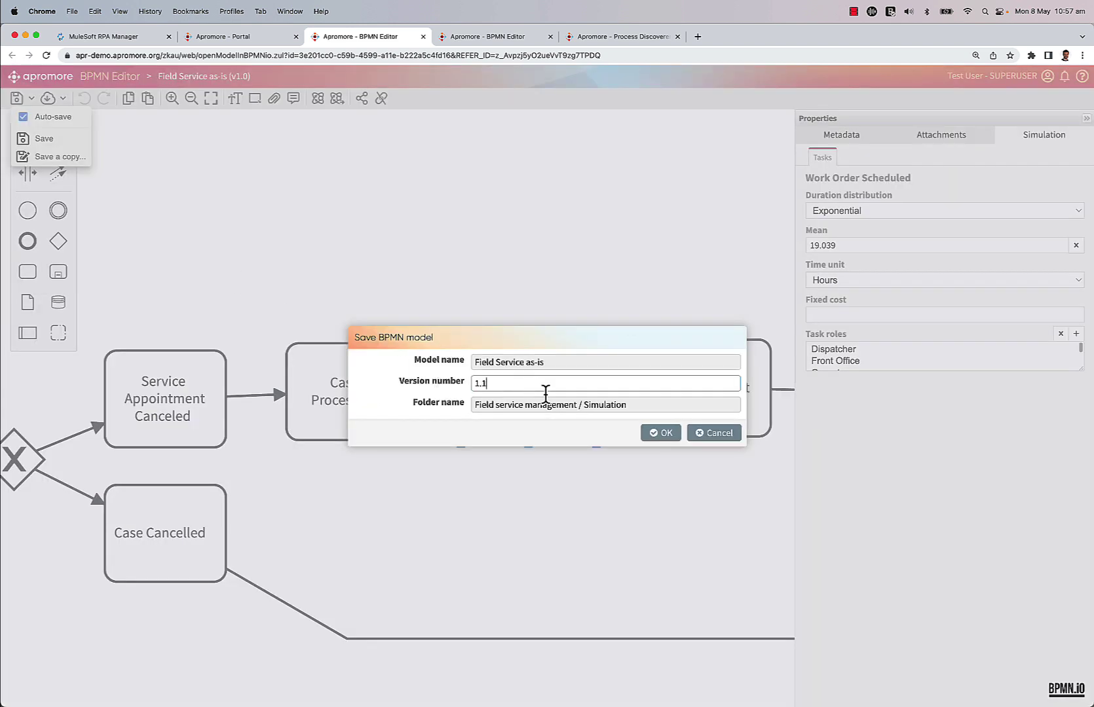
{"action": "left_click", "coordinate": [660, 432]}
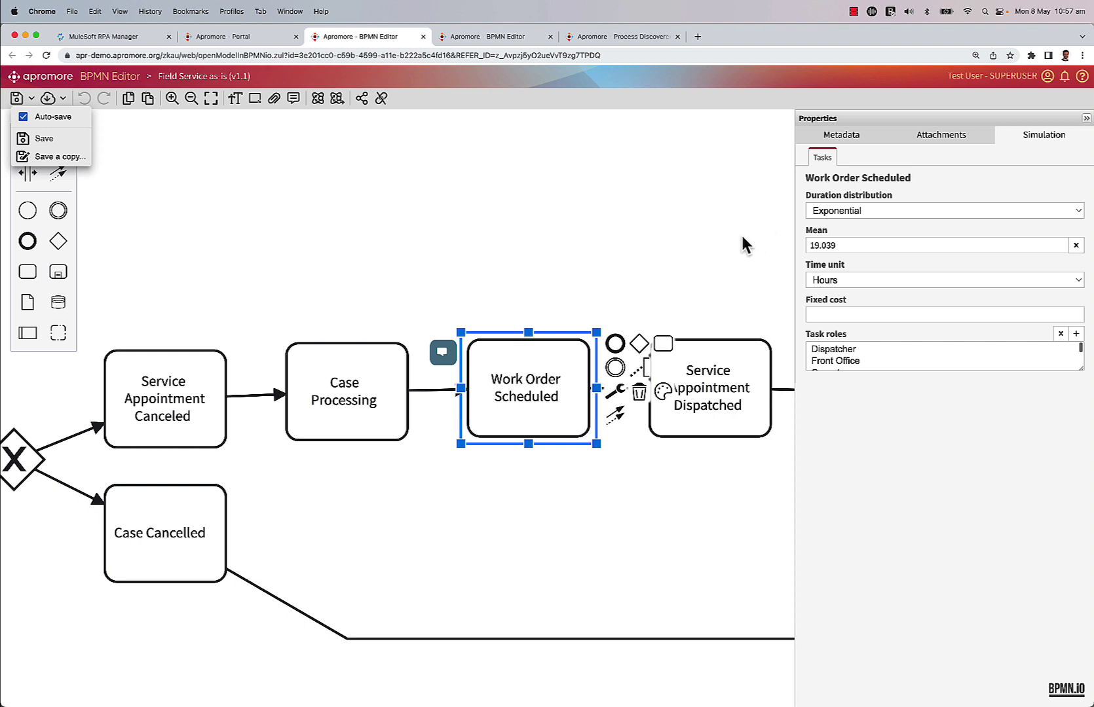
Add a new simulation resource role named Bot.
{"action": "left_click", "coordinate": [744, 266]}
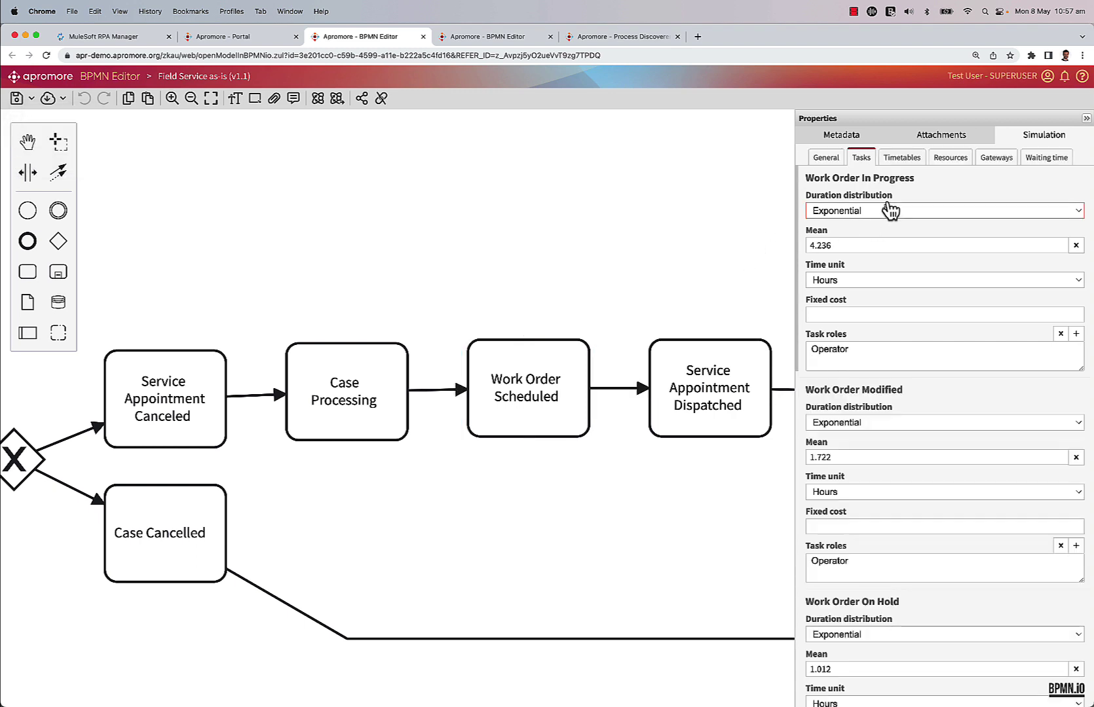
{"action": "left_click", "coordinate": [946, 157]}
{"action": "left_click_drag", "start_coordinate": [1081, 260], "coordinate": [1082, 327]}
{"action": "left_click", "coordinate": [1076, 184]}
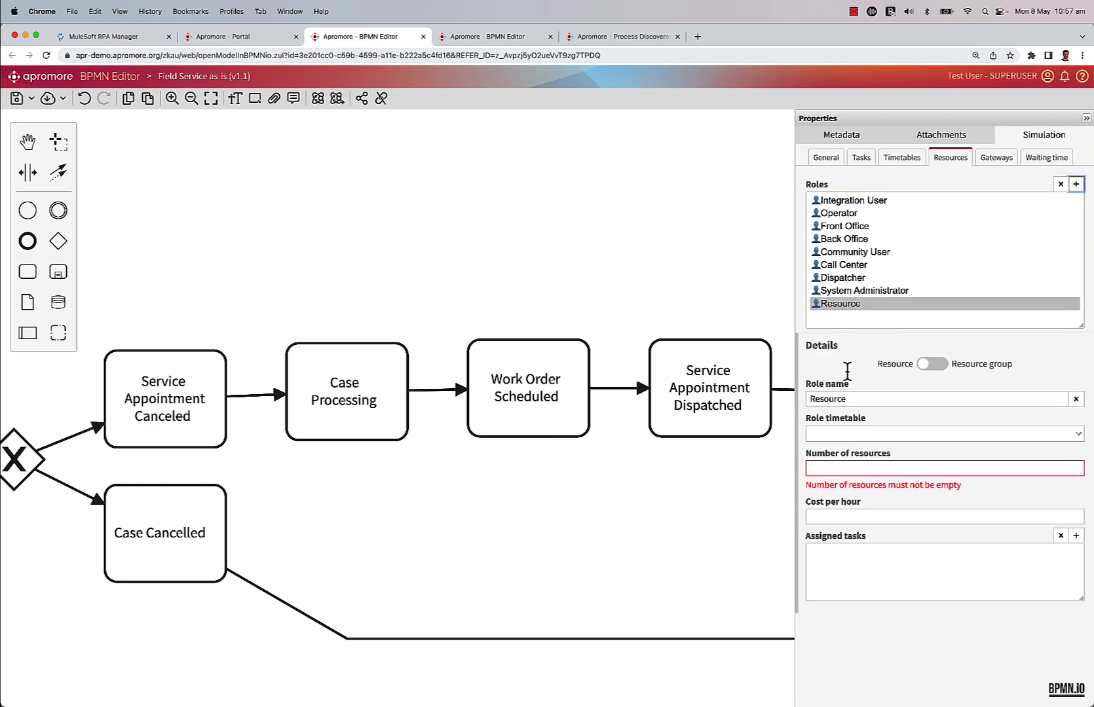
{"action": "double_click", "coordinate": [856, 400]}
{"action": "type", "text": "Bot"}
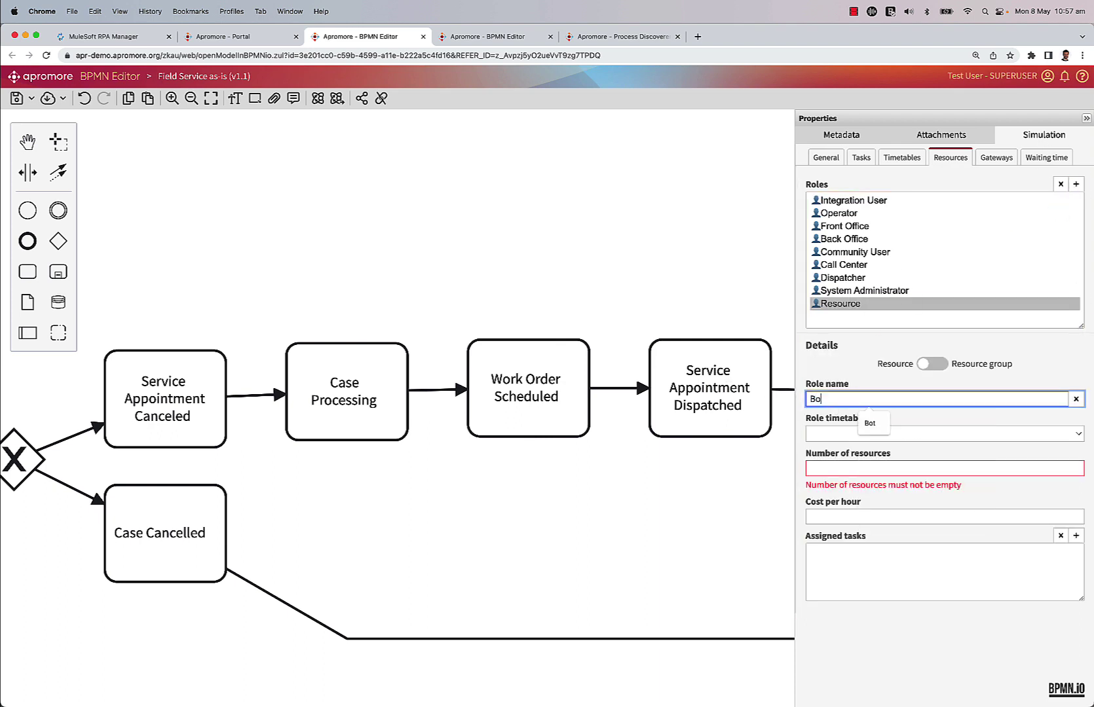
{"action": "key", "text": "Tab"}
Give Bot a 24/7 timetable, 1 resource, cost 2 per hour, and assign it Work Order Scheduled.
{"action": "left_click", "coordinate": [884, 437]}
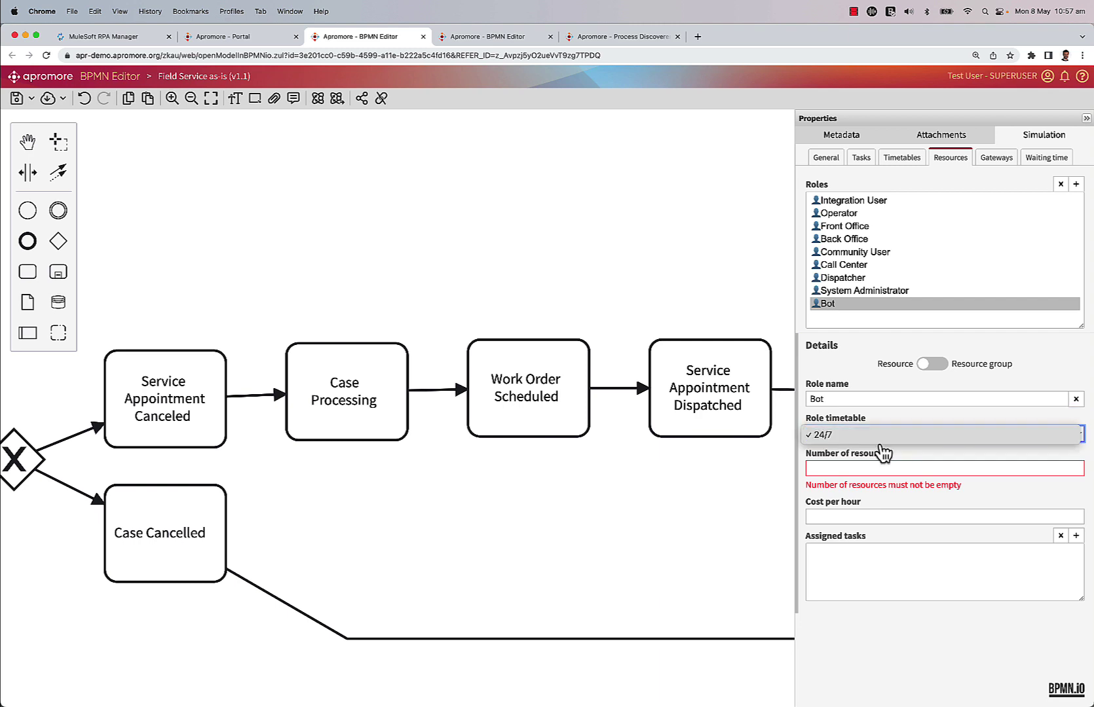
{"action": "left_click", "coordinate": [884, 445]}
{"action": "left_click", "coordinate": [857, 464]}
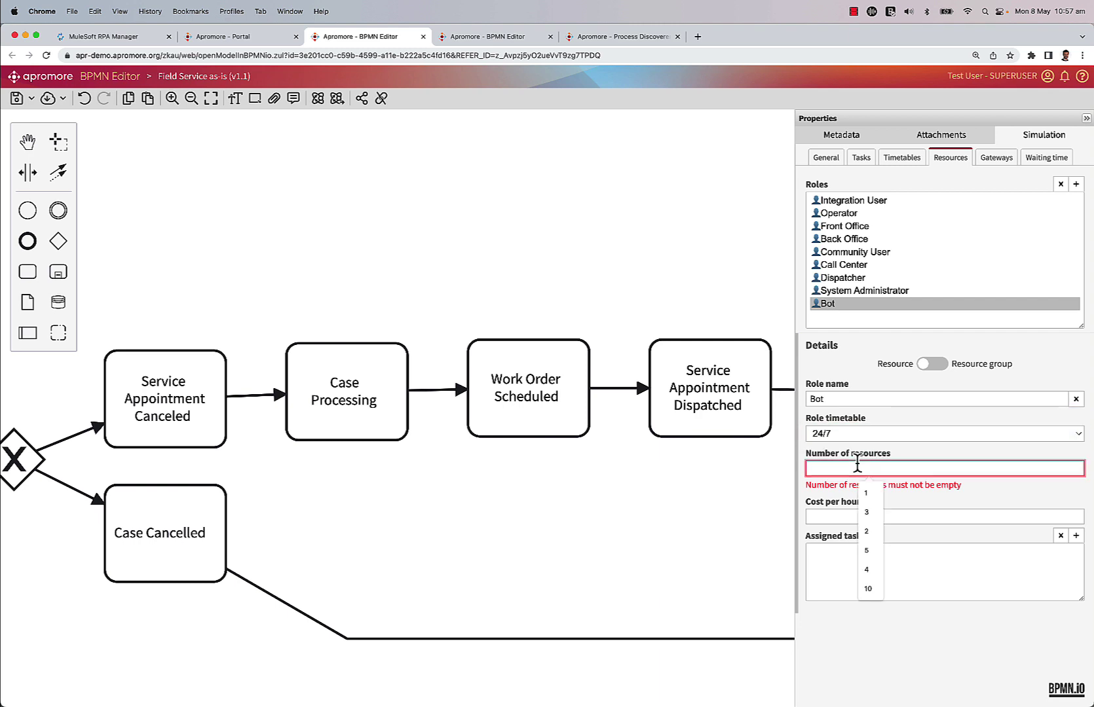
{"action": "type", "text": "1"}
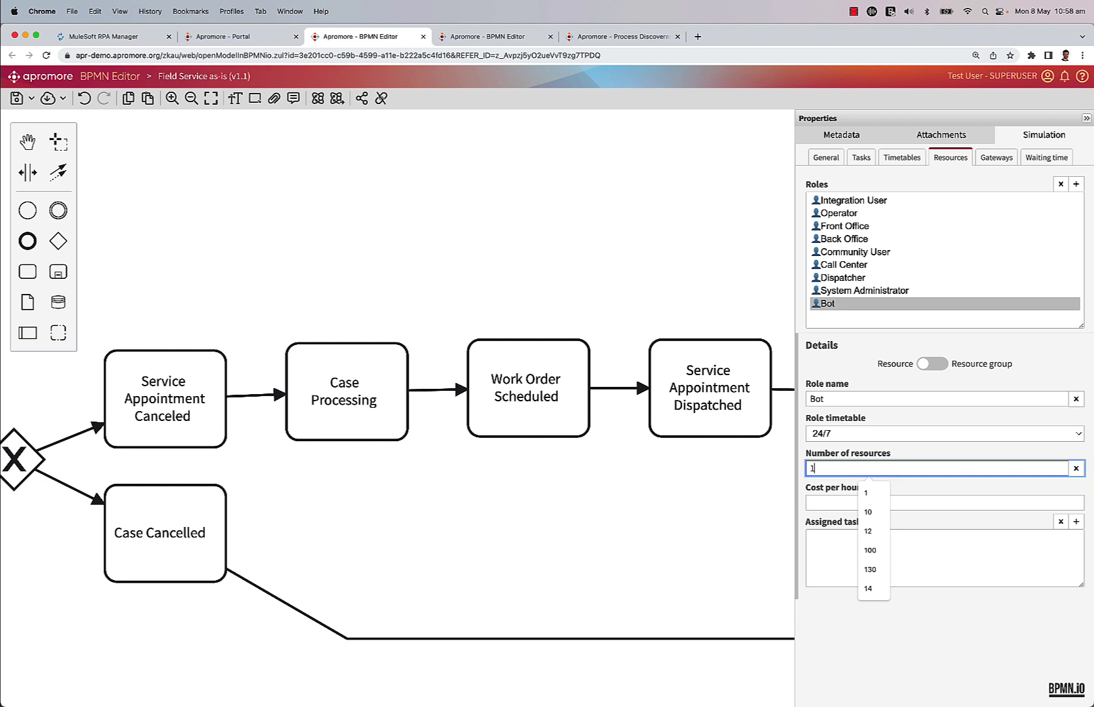
{"action": "left_click", "coordinate": [843, 503]}
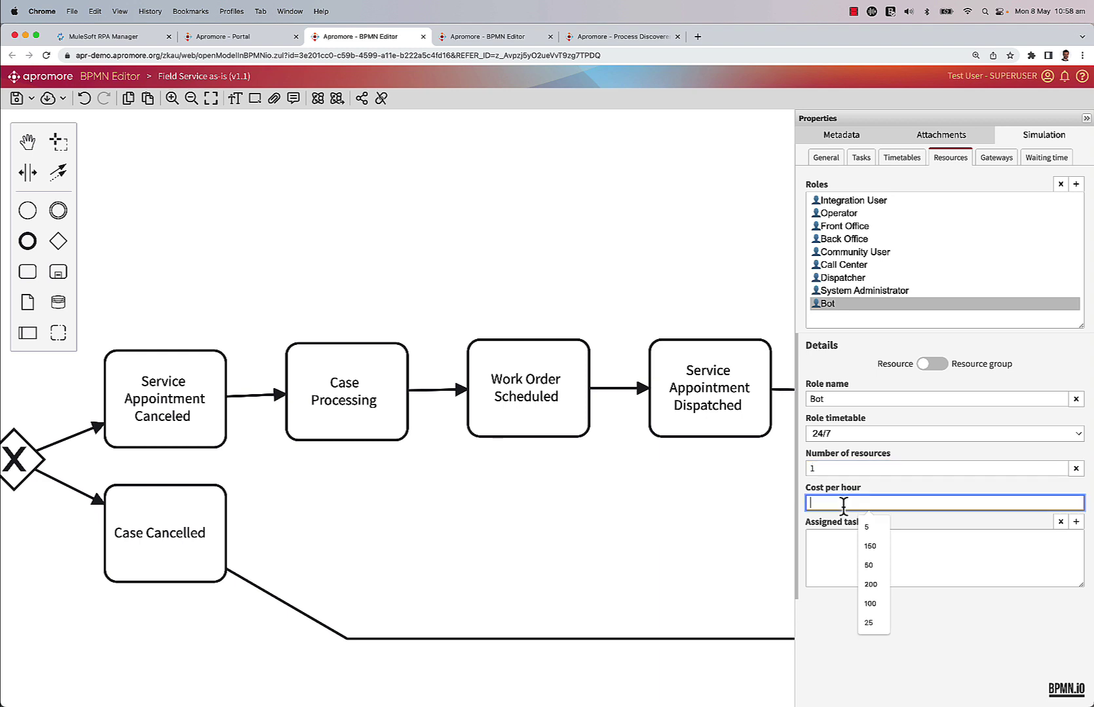
{"action": "type", "text": "2"}
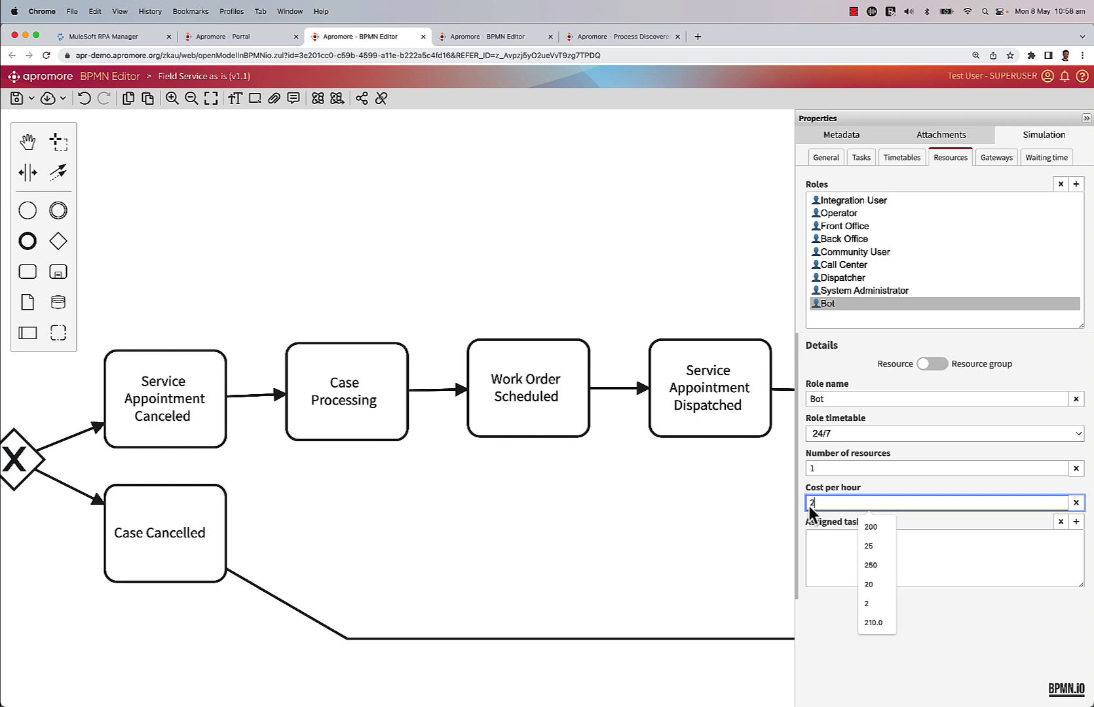
{"action": "left_click", "coordinate": [831, 547]}
{"action": "left_click", "coordinate": [1075, 522]}
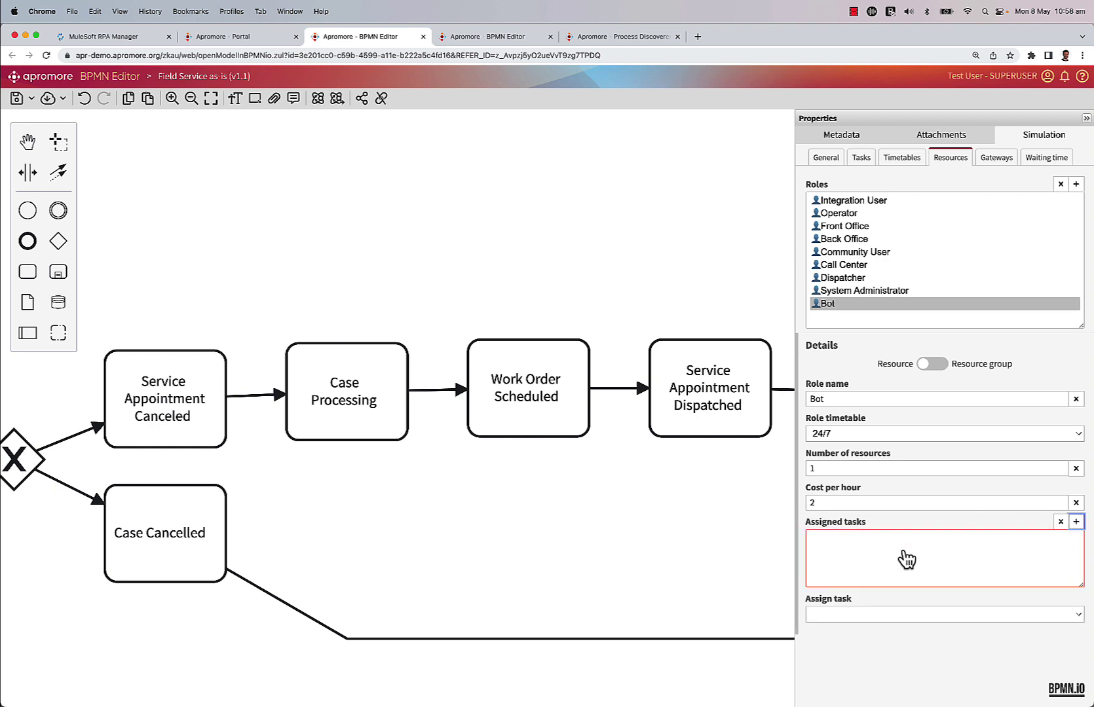
{"action": "left_click", "coordinate": [902, 619]}
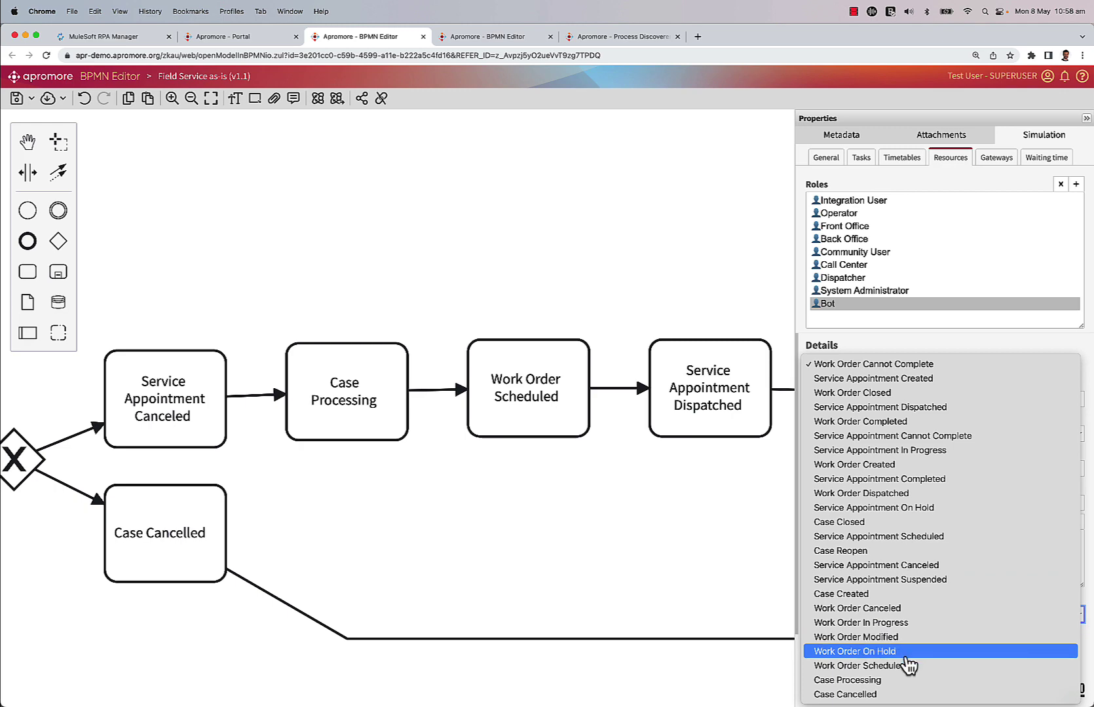
{"action": "left_click", "coordinate": [904, 666]}
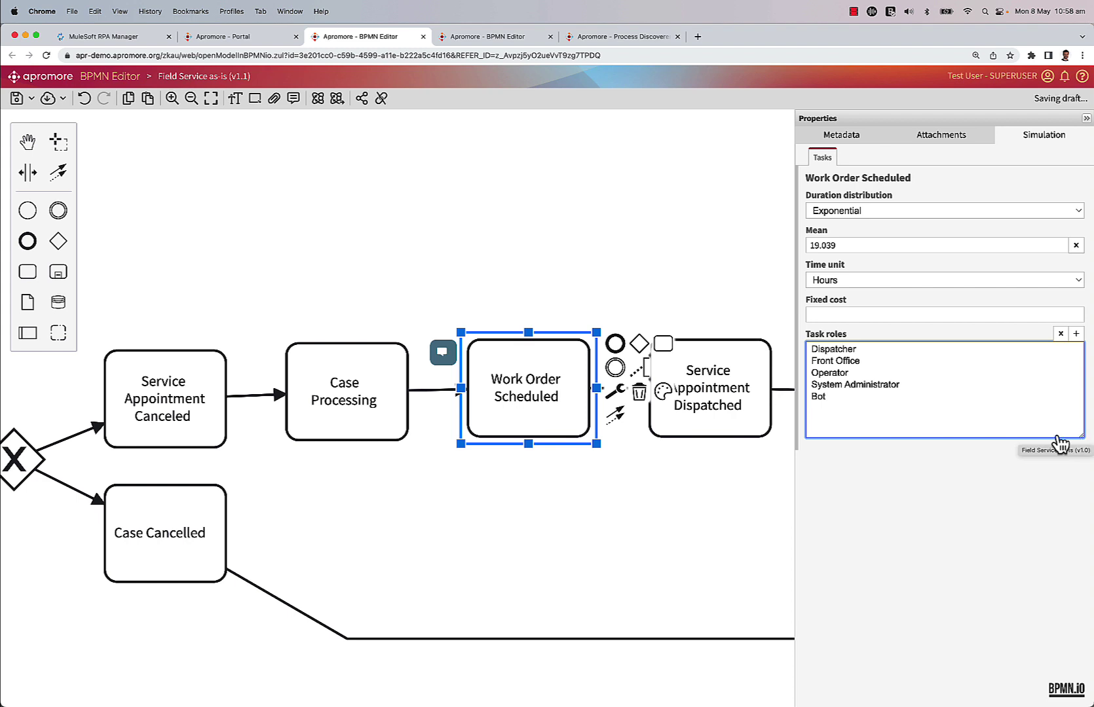
Remove Dispatcher, Front Office, Operator and System Administrator from Work Order Scheduled, leaving only Bot.
{"action": "left_click", "coordinate": [856, 354]}
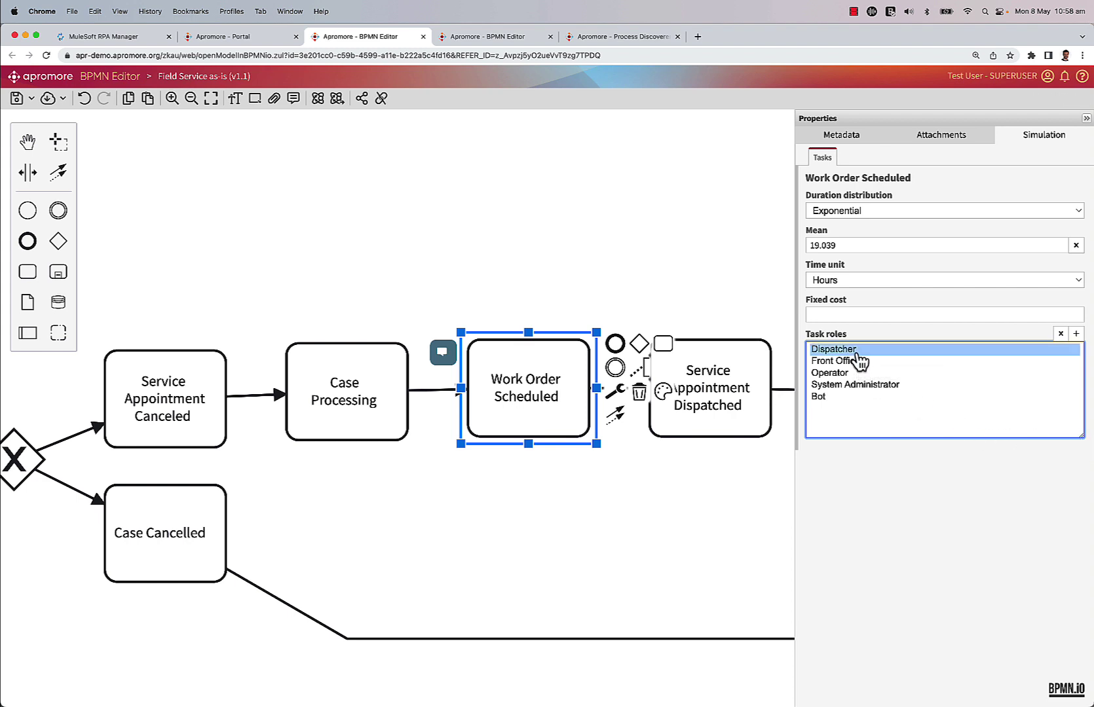
{"action": "left_click", "coordinate": [1060, 334]}
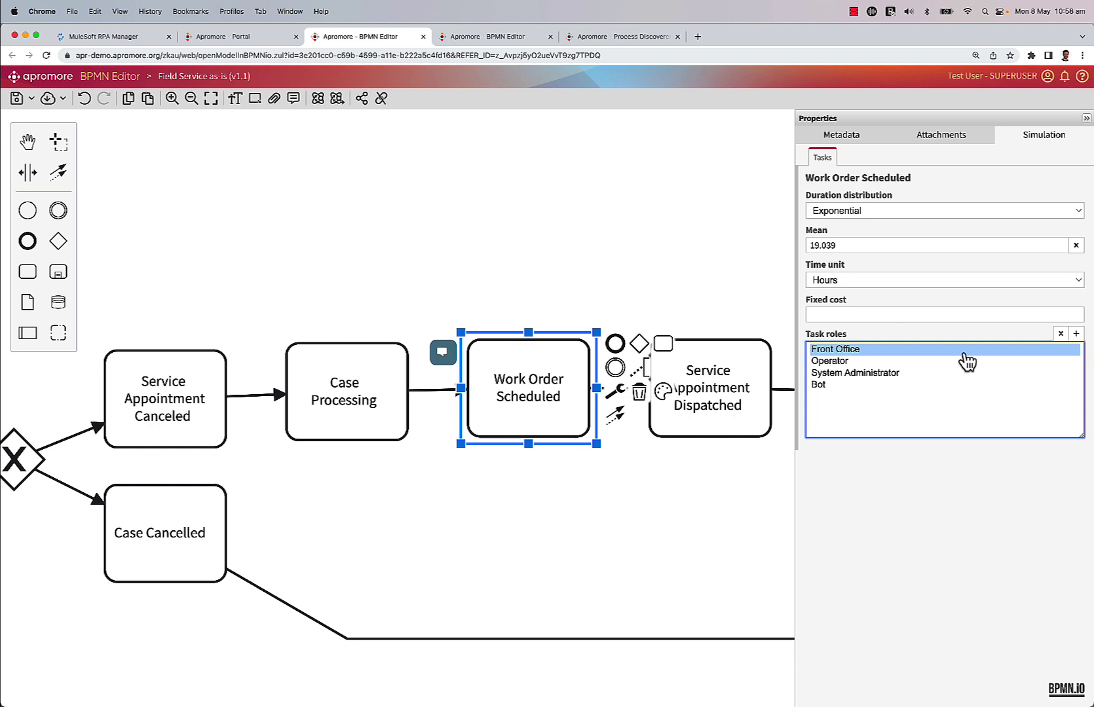
{"action": "left_click", "coordinate": [1061, 334]}
{"action": "left_click", "coordinate": [1012, 351]}
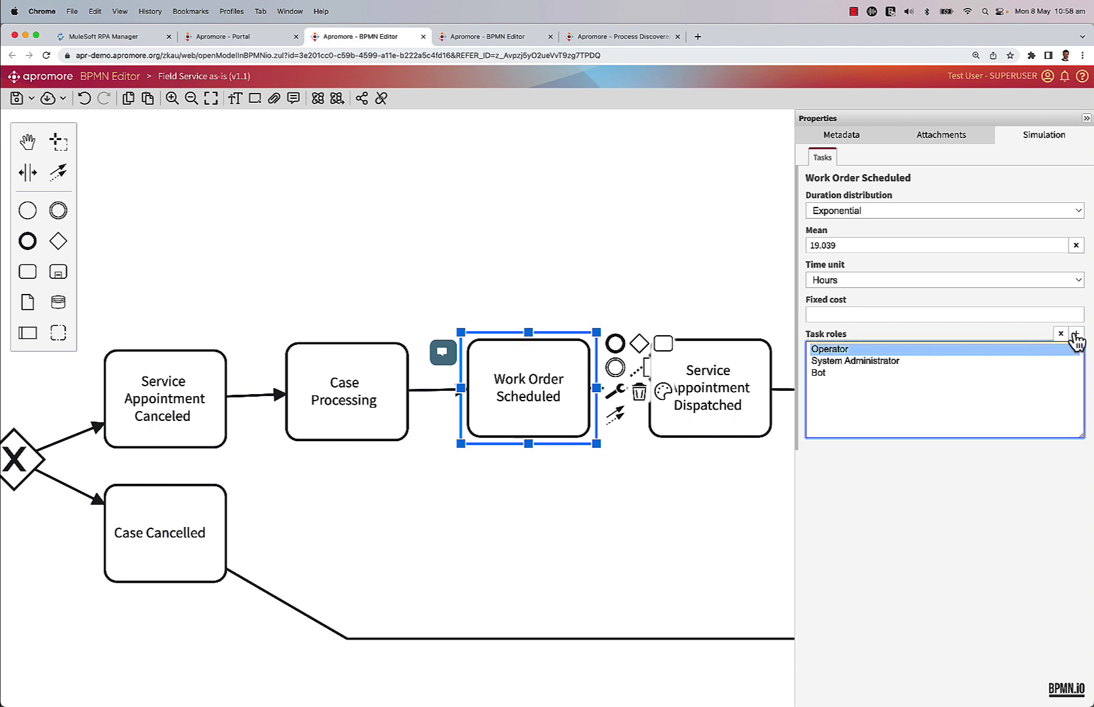
{"action": "key", "text": "BackSpace"}
{"action": "key", "text": "BackSpace"}
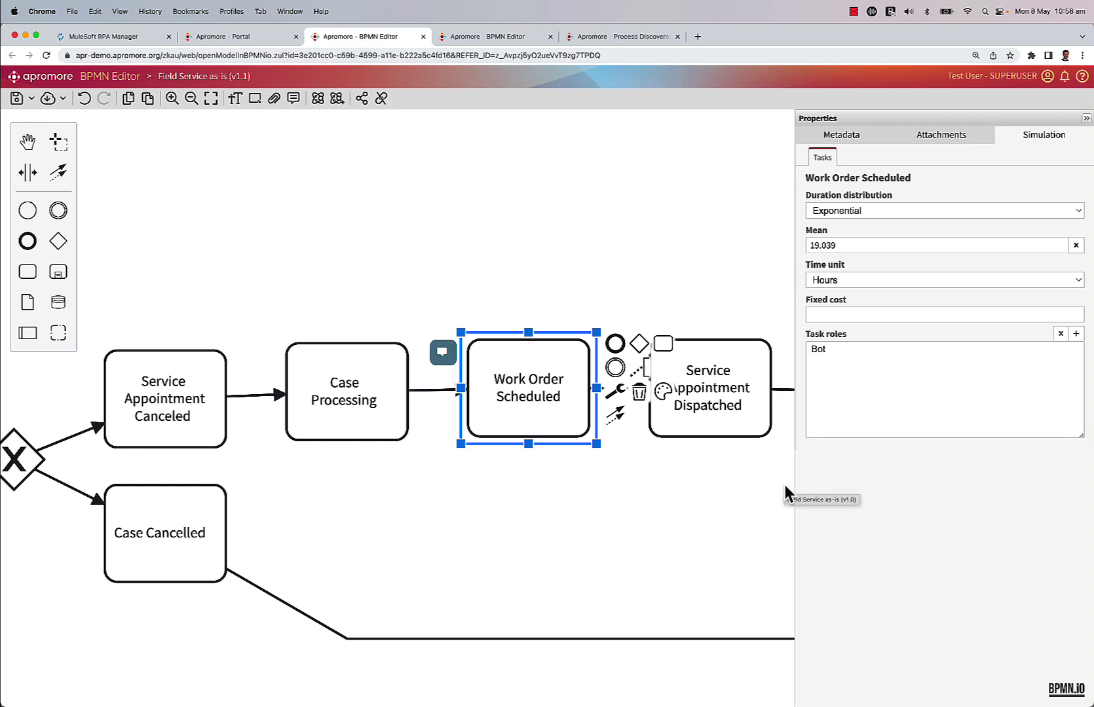
{"action": "left_click", "coordinate": [851, 245]}
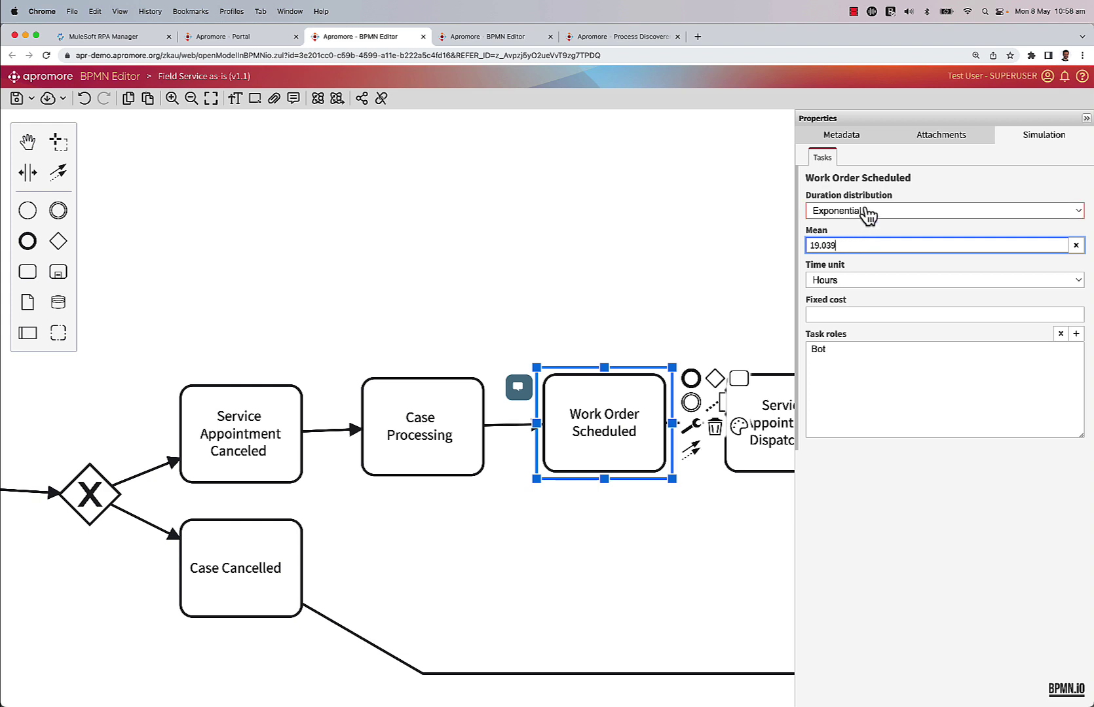
Give the Work Order Scheduled task a Fixed duration of 30 seconds.
{"action": "left_click", "coordinate": [869, 210]}
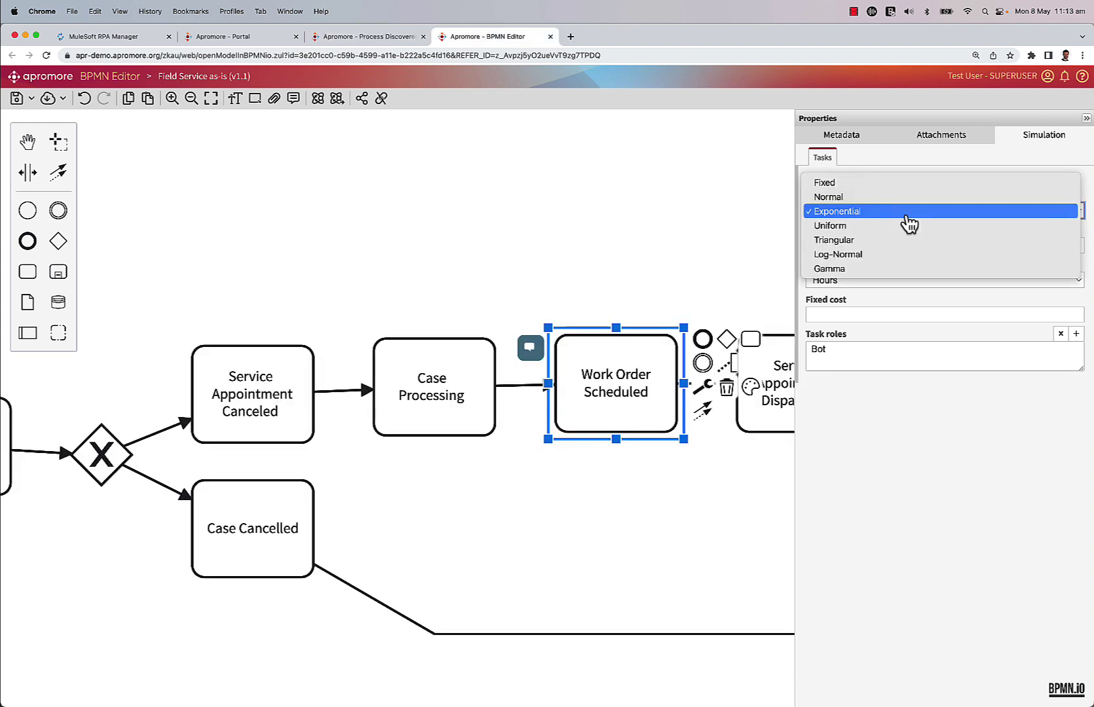
{"action": "left_click", "coordinate": [899, 185]}
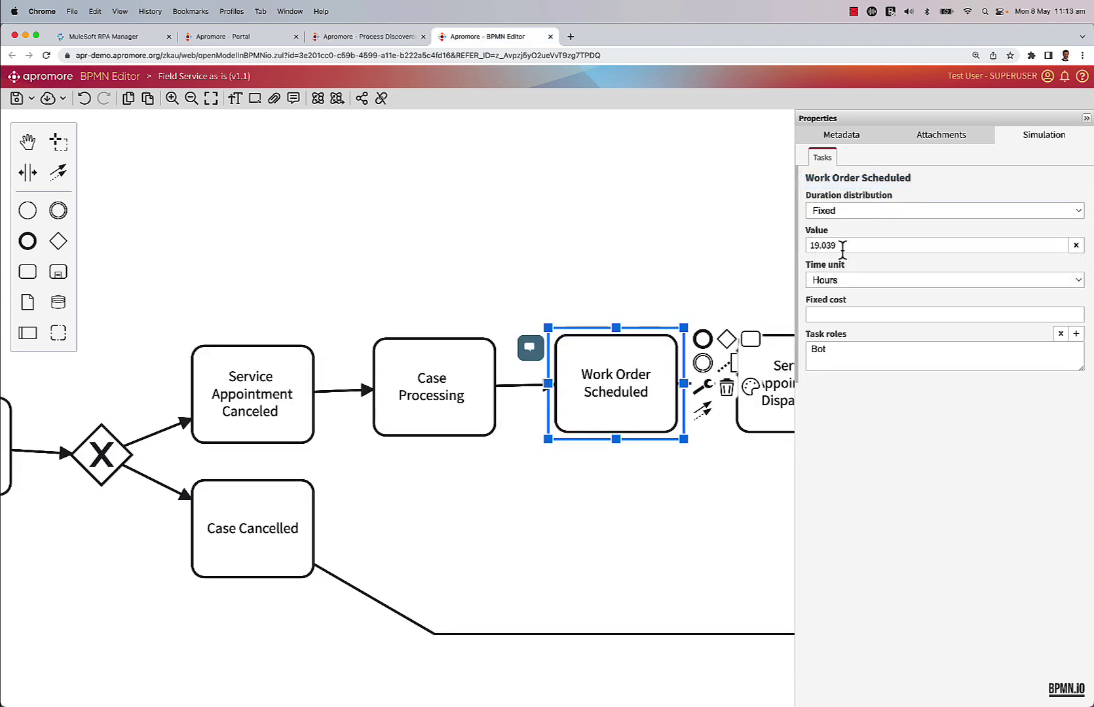
{"action": "double_click", "coordinate": [844, 245]}
{"action": "type", "text": "30"}
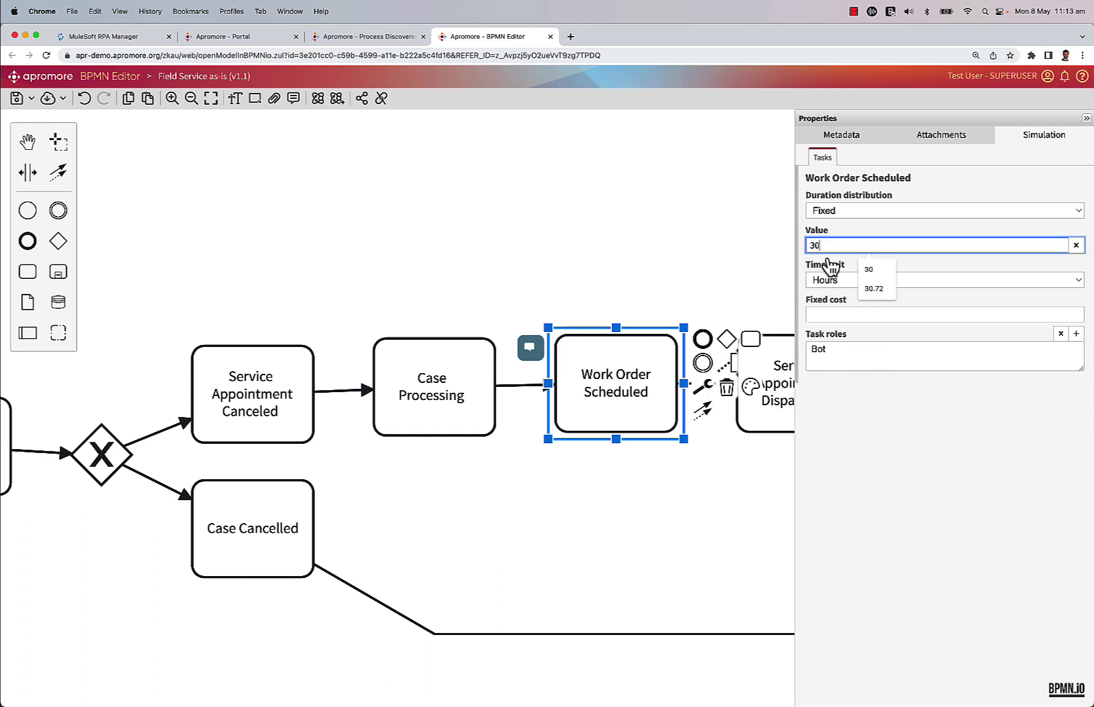
{"action": "left_click", "coordinate": [840, 281]}
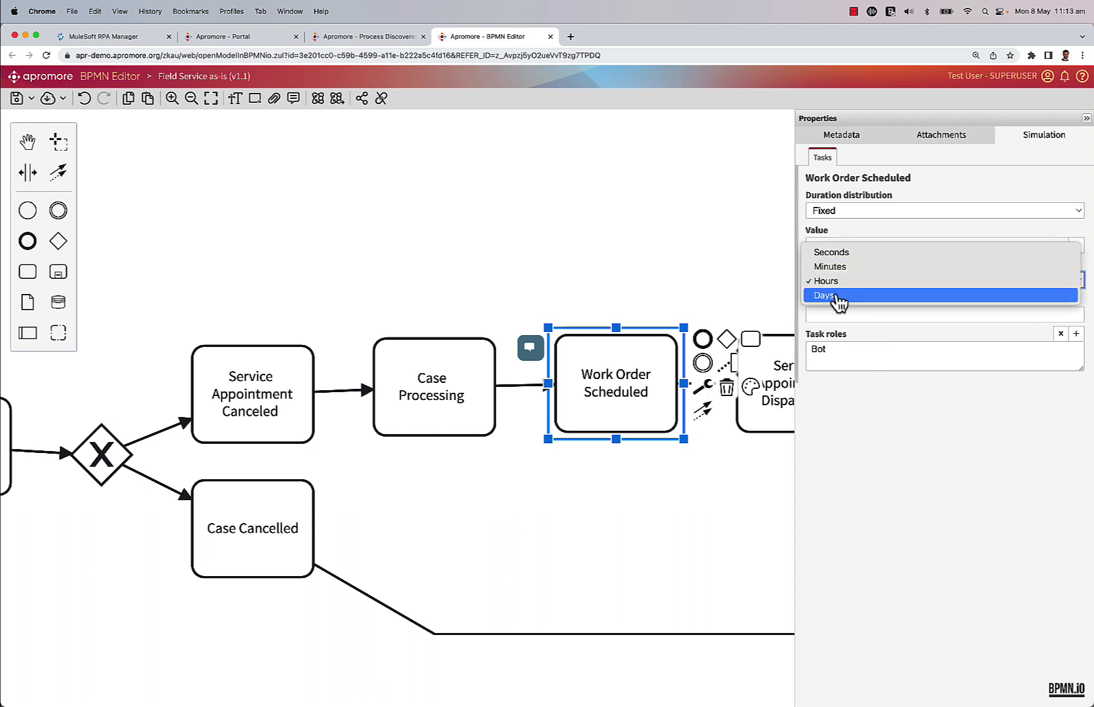
{"action": "left_click", "coordinate": [833, 253]}
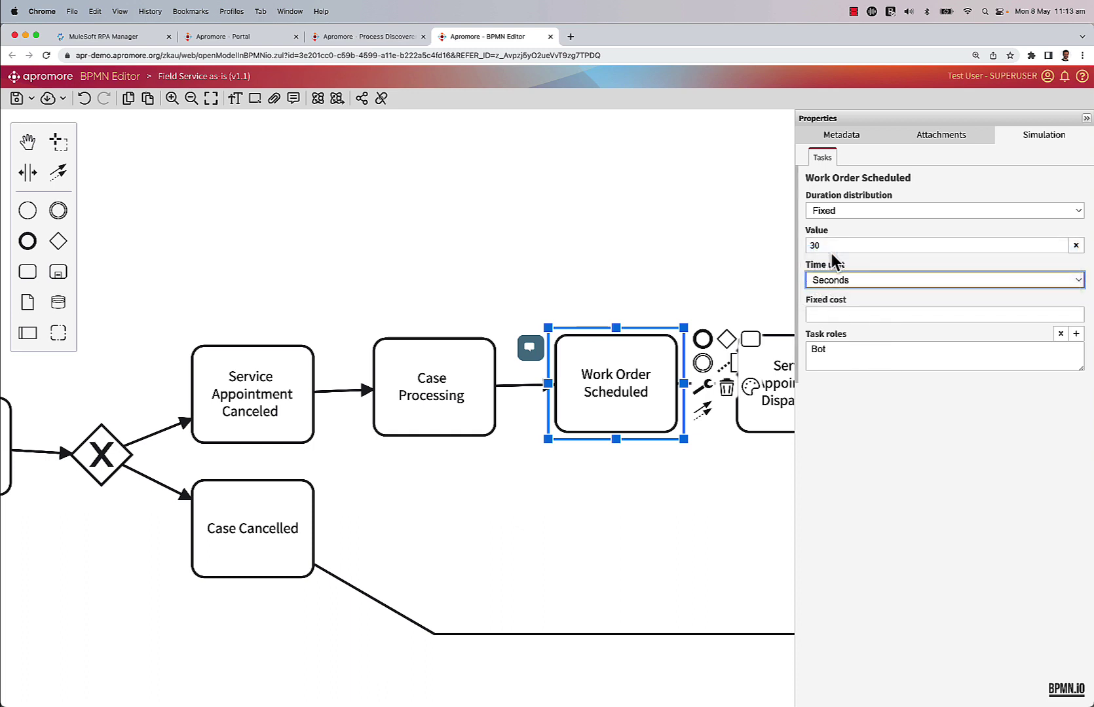
{"action": "left_click", "coordinate": [681, 275]}
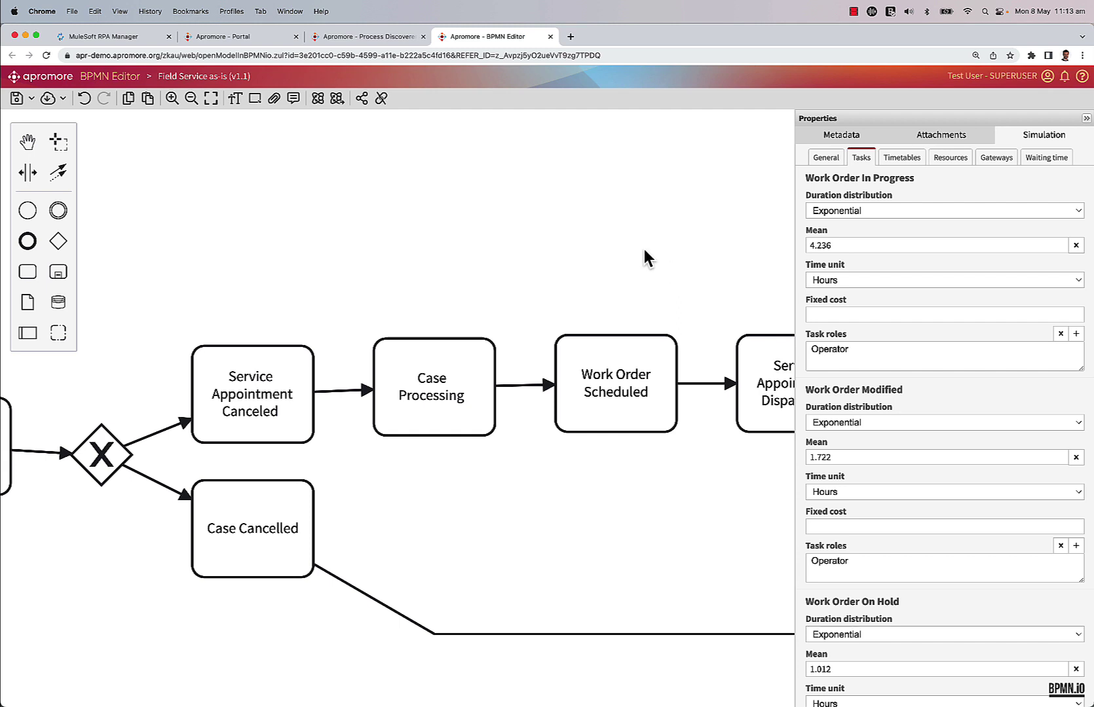
Save the model as version 1.1, simulate it, and save the log as 'Field Service what-if (1 bot)'.
{"action": "key", "text": "super+s"}
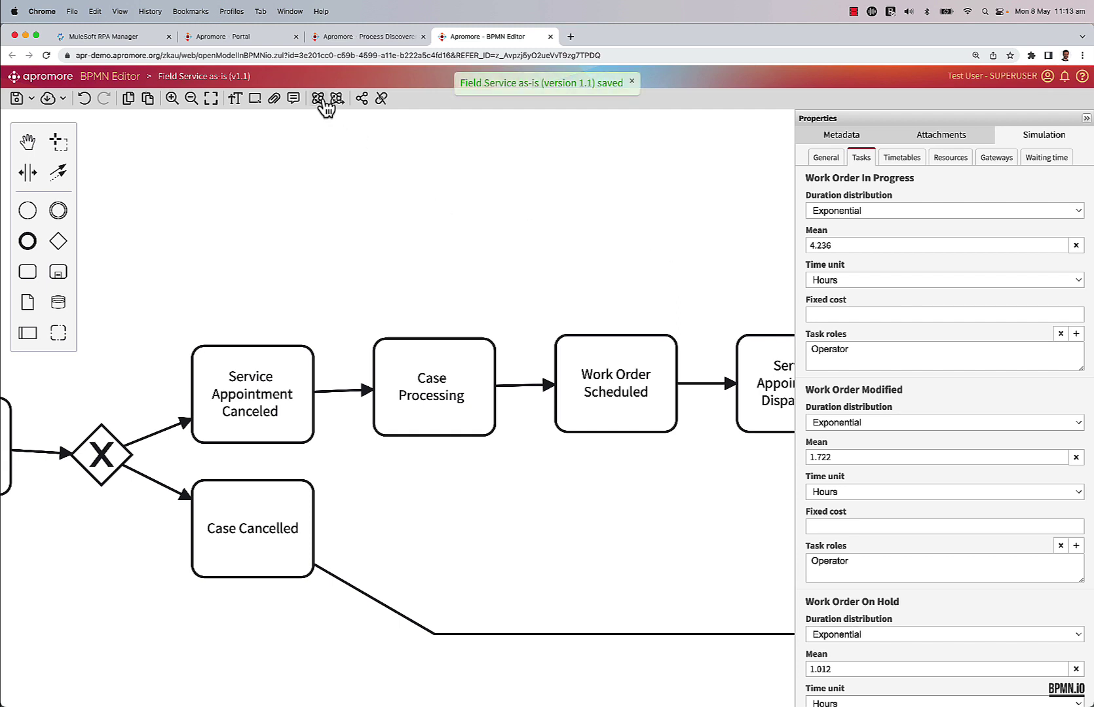
{"action": "left_click", "coordinate": [323, 101]}
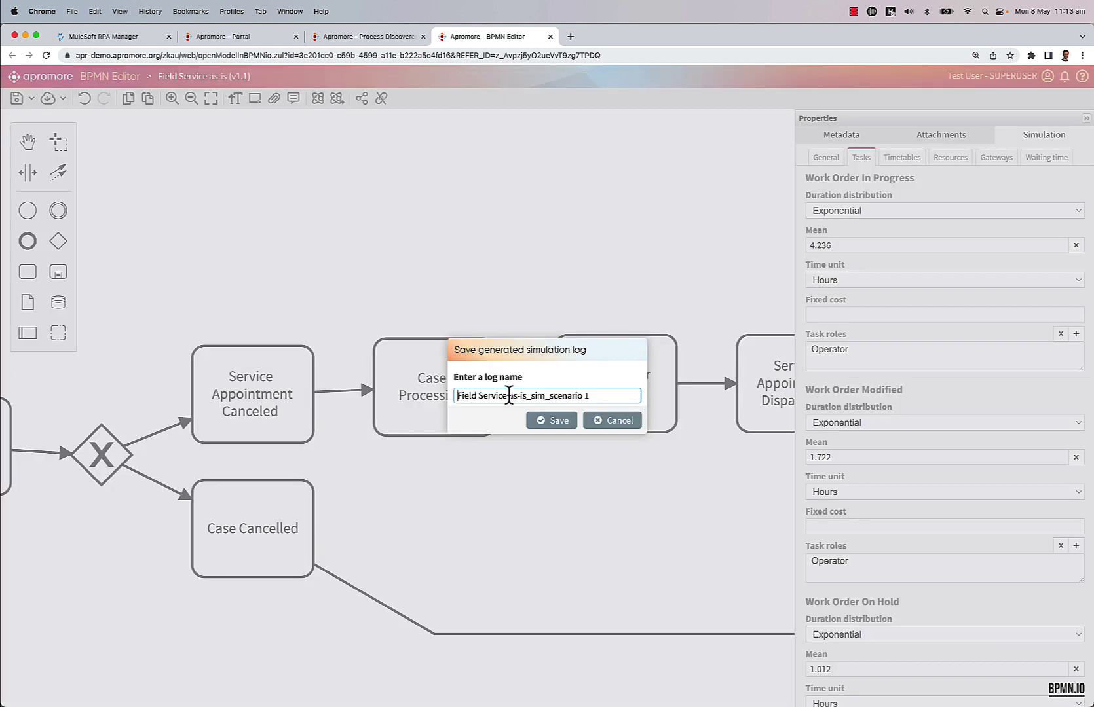
{"action": "left_click_drag", "start_coordinate": [508, 396], "coordinate": [633, 408]}
{"action": "key", "text": "BackSpace"}
{"action": "type", "text": "what-ig"}
{"action": "key", "text": "BackSpace"}
{"action": "type", "text": "f (1 bot)"}
{"action": "left_click", "coordinate": [542, 422]}
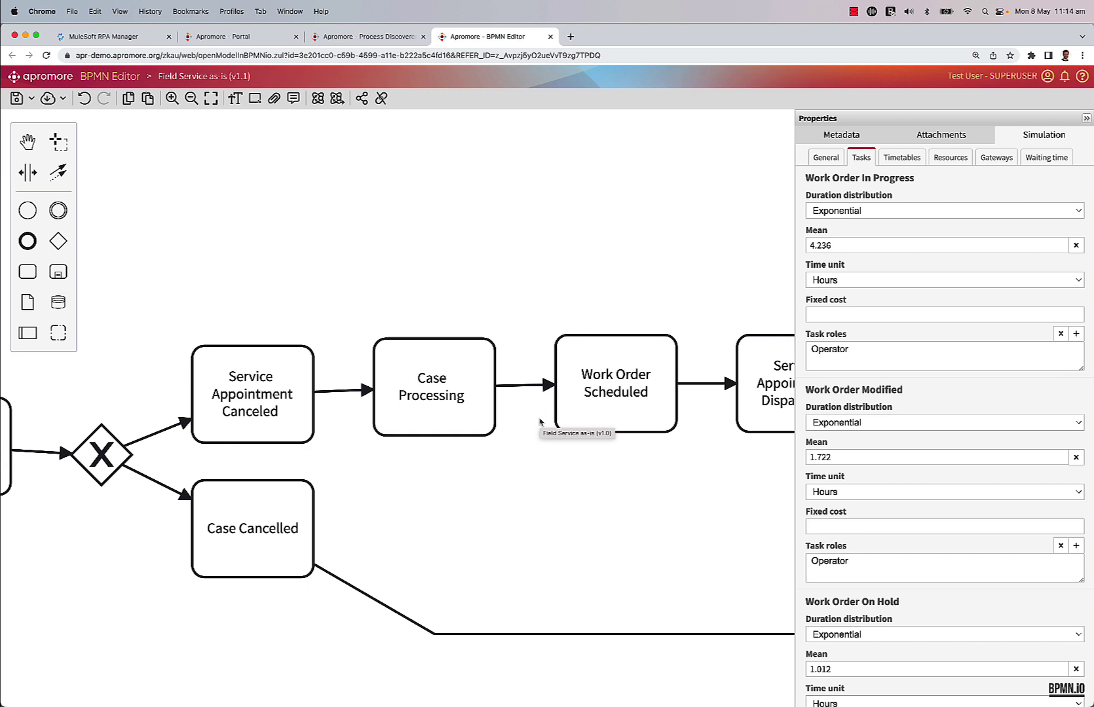
Return to the portal's Simulation folder and select the Field Service as-is_sim log.
{"action": "left_click", "coordinate": [252, 40]}
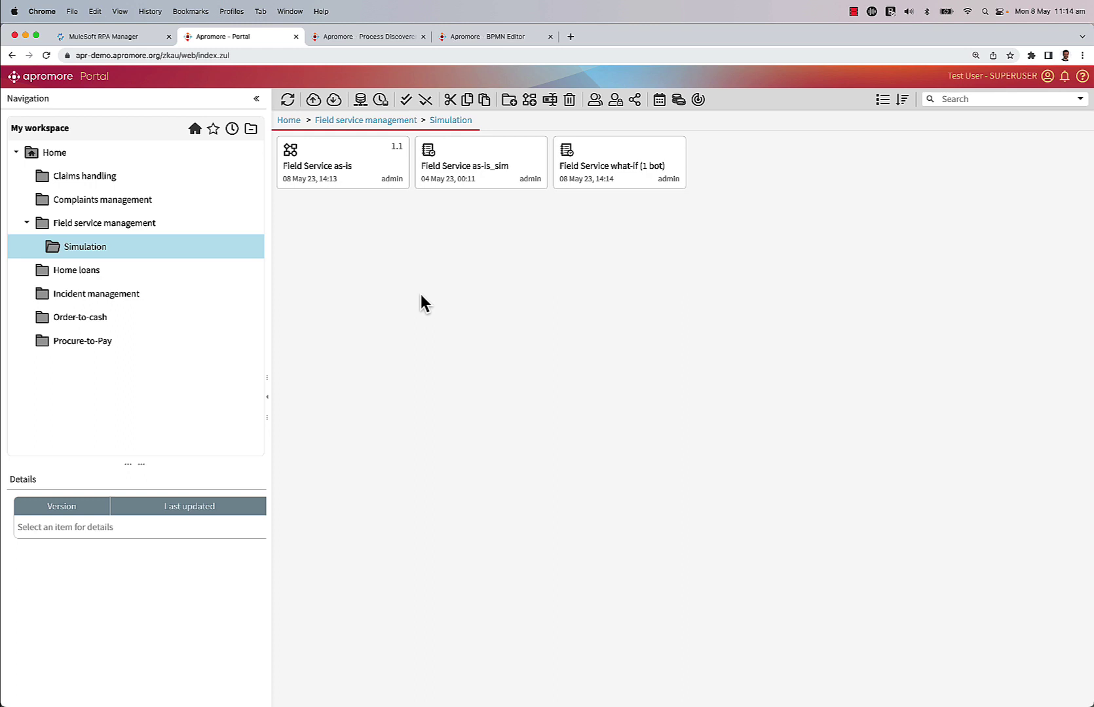
{"action": "left_click", "coordinate": [462, 185]}
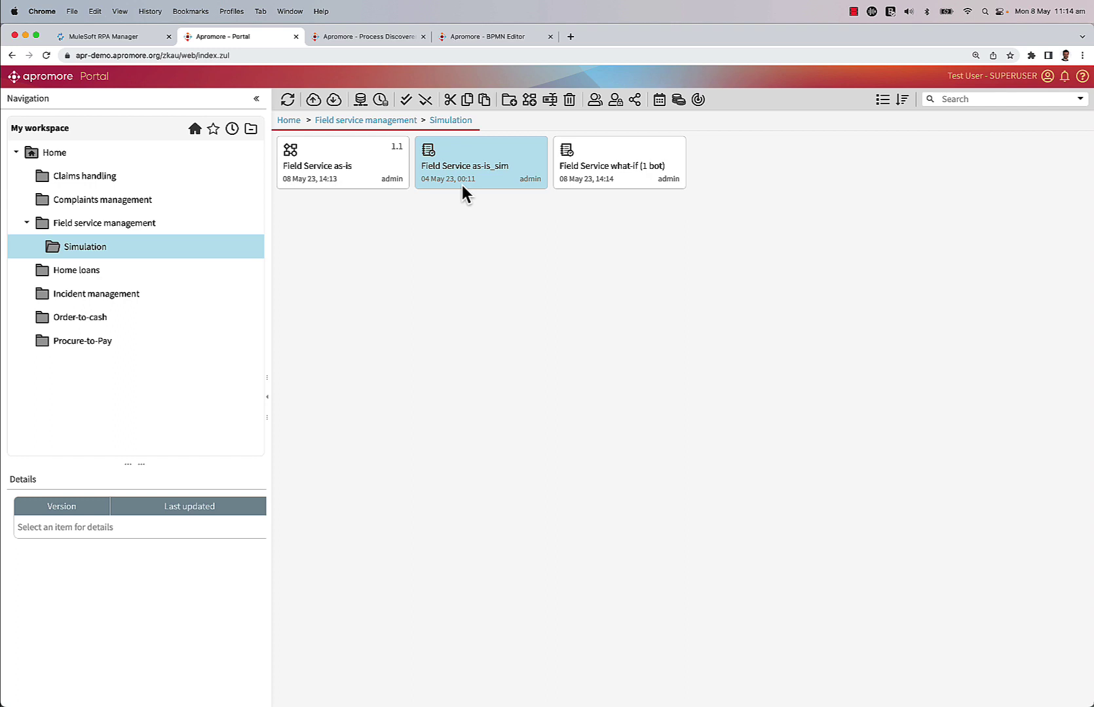
Select the Field Service as-is_sim and what-if (1 bot) logs together and launch a comparison dashboard.
{"action": "left_click", "coordinate": [518, 159]}
{"action": "left_click", "coordinate": [598, 185], "text": "shift"}
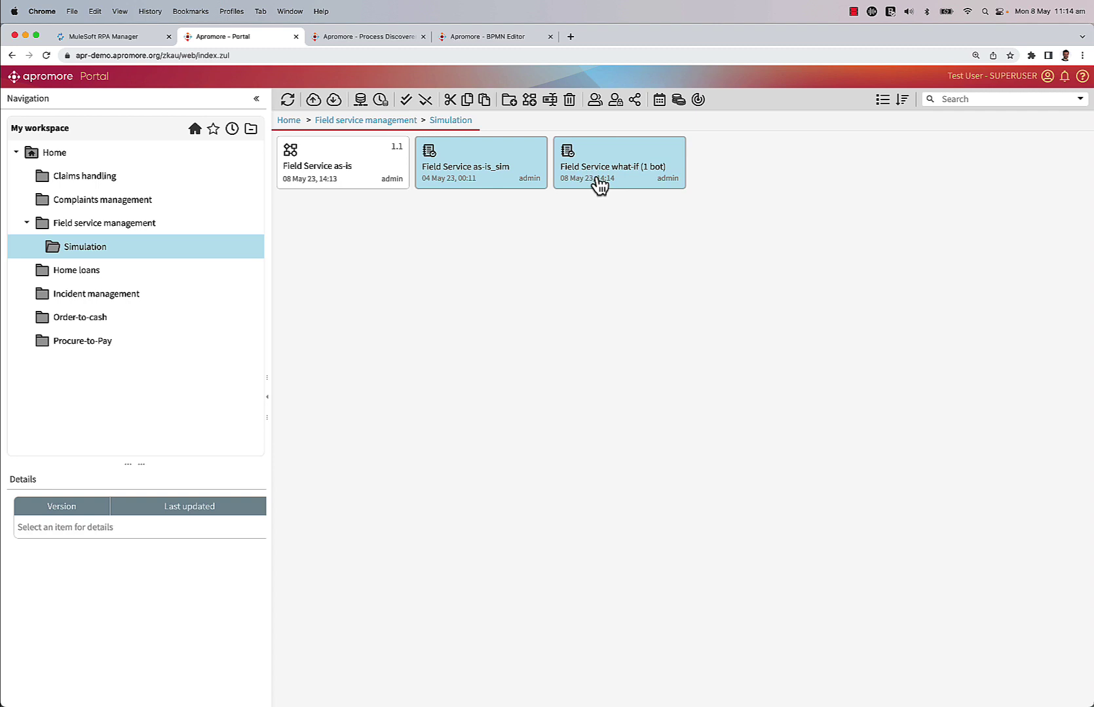
{"action": "right_click", "coordinate": [511, 173]}
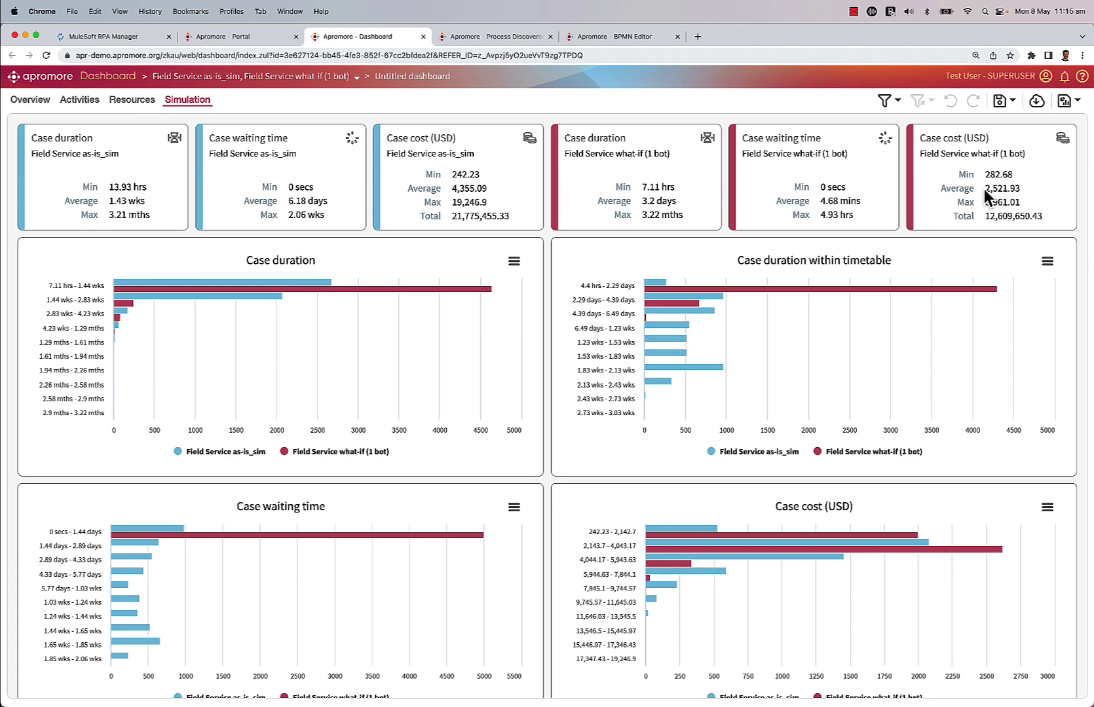
{"action": "scroll", "coordinate": [843, 262], "scroll_direction": "down", "scroll_amount": 2}
{"action": "scroll", "coordinate": [844, 262], "scroll_direction": "up", "scroll_amount": 2}
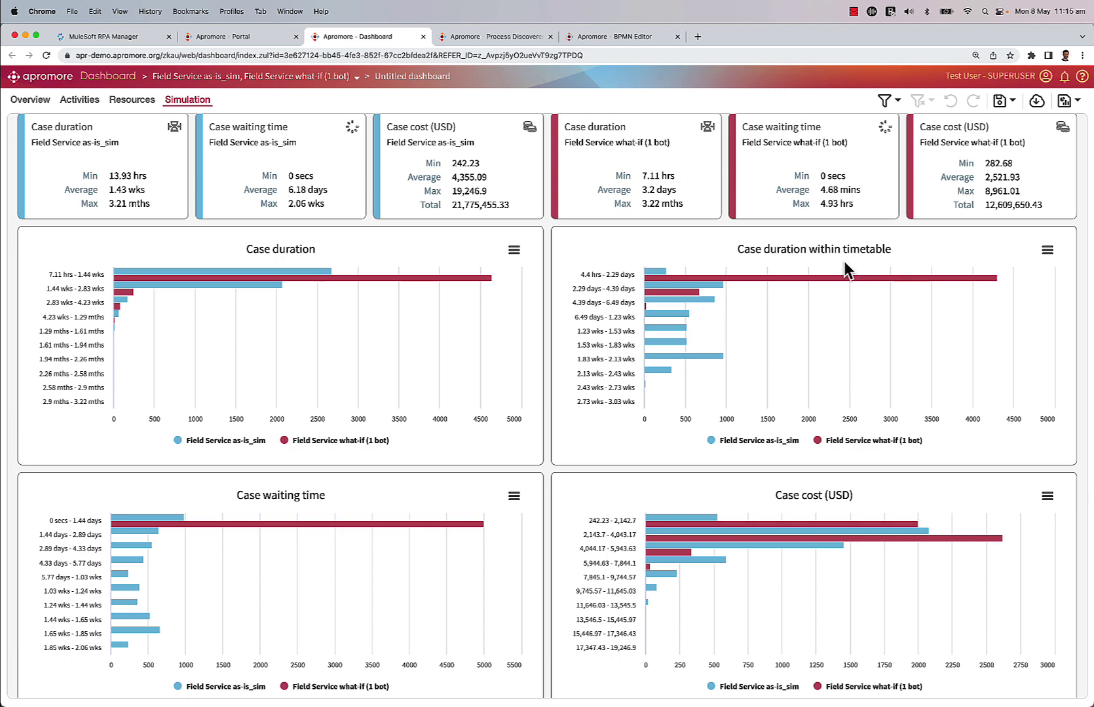
{"action": "scroll", "coordinate": [843, 262], "scroll_direction": "down", "scroll_amount": 5}
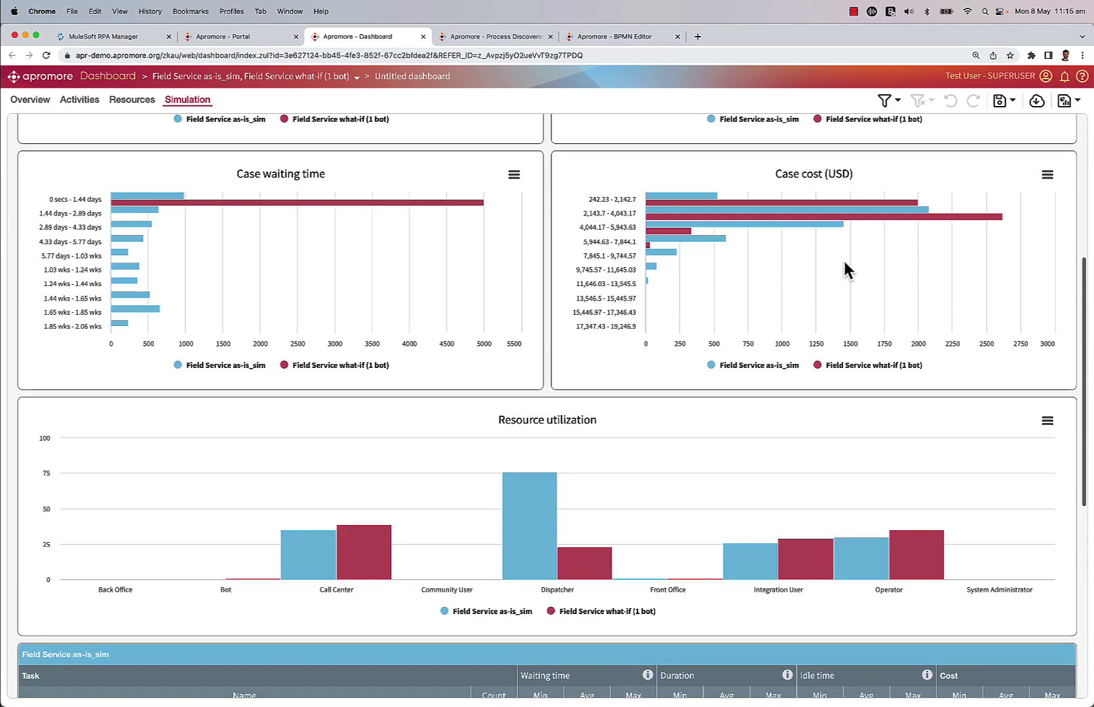
{"action": "mouse_move", "coordinate": [547, 510]}
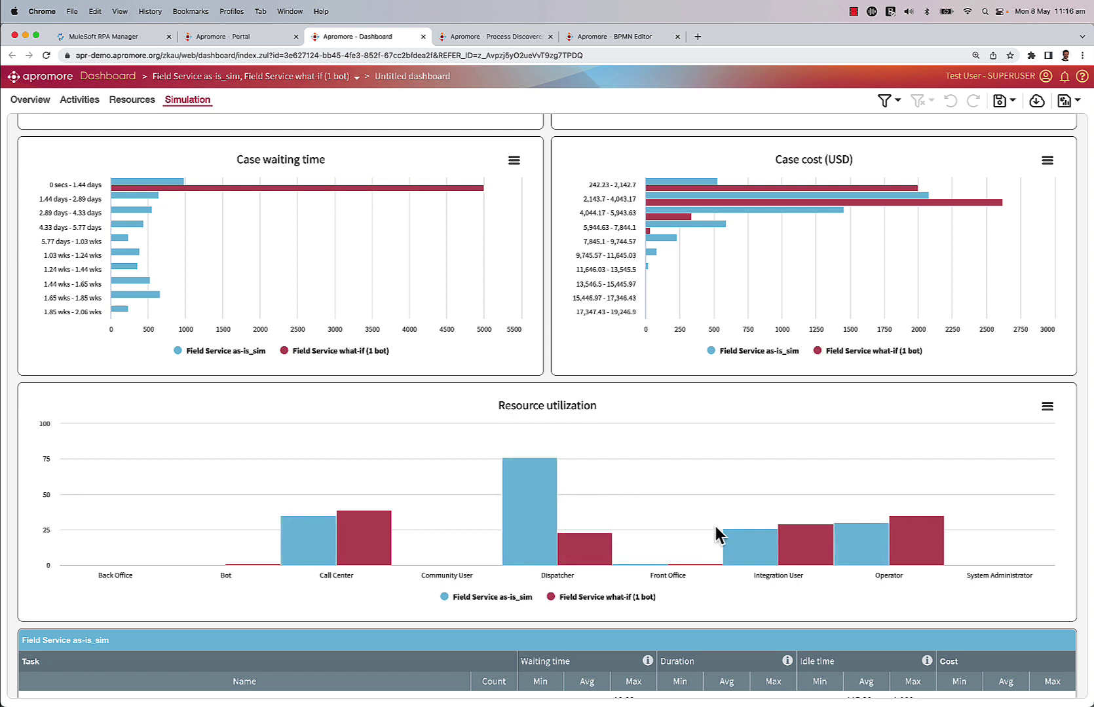
{"action": "mouse_move", "coordinate": [910, 524]}
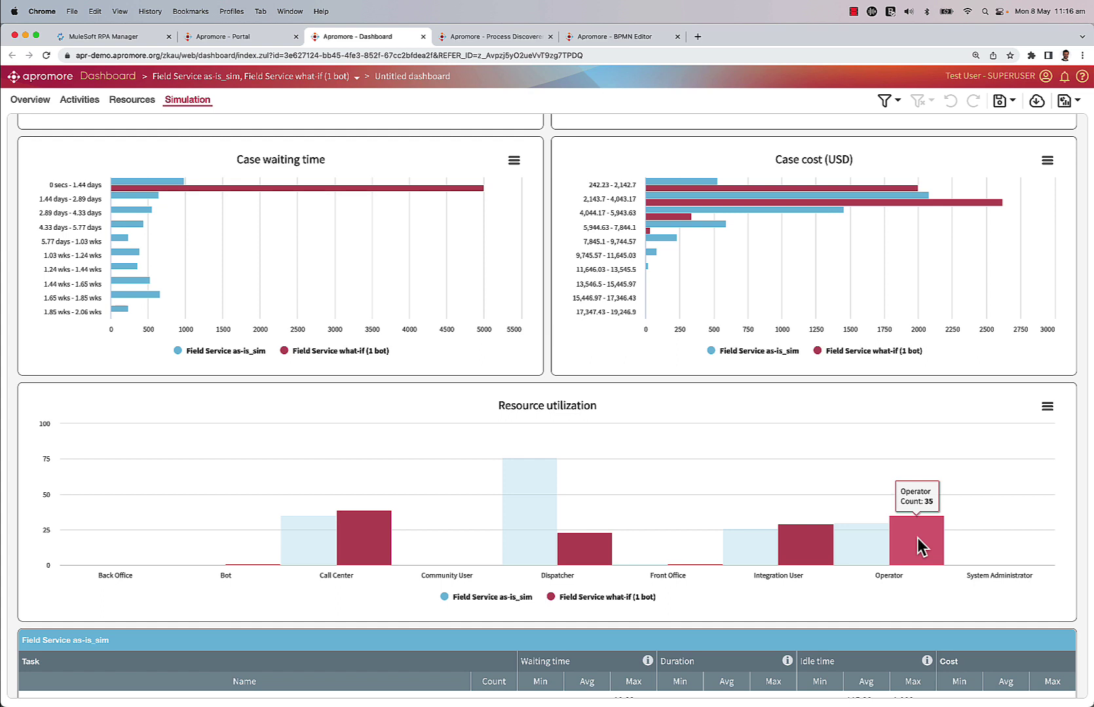
{"action": "mouse_move", "coordinate": [858, 550]}
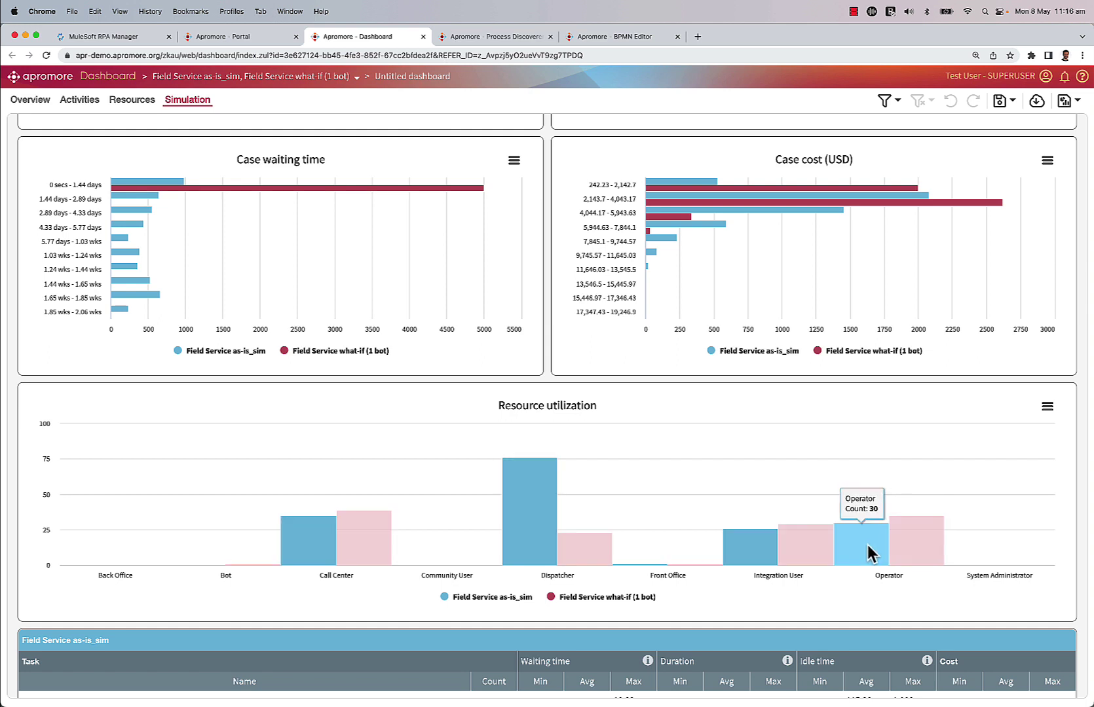
{"action": "mouse_move", "coordinate": [823, 556]}
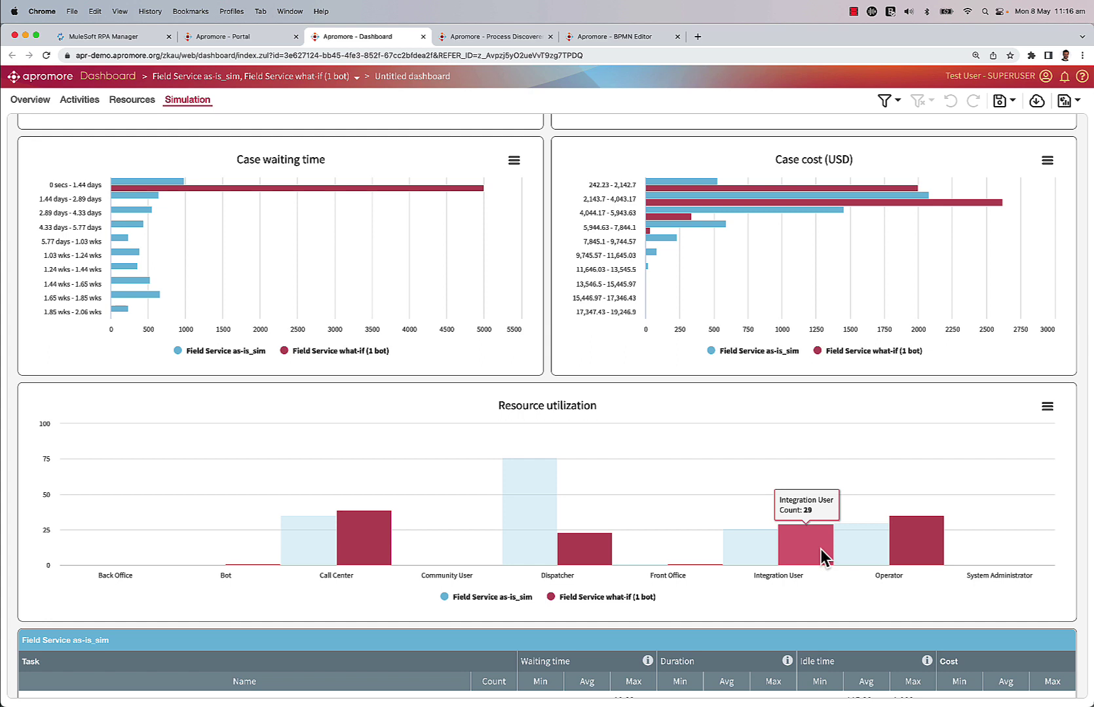
{"action": "mouse_move", "coordinate": [758, 555]}
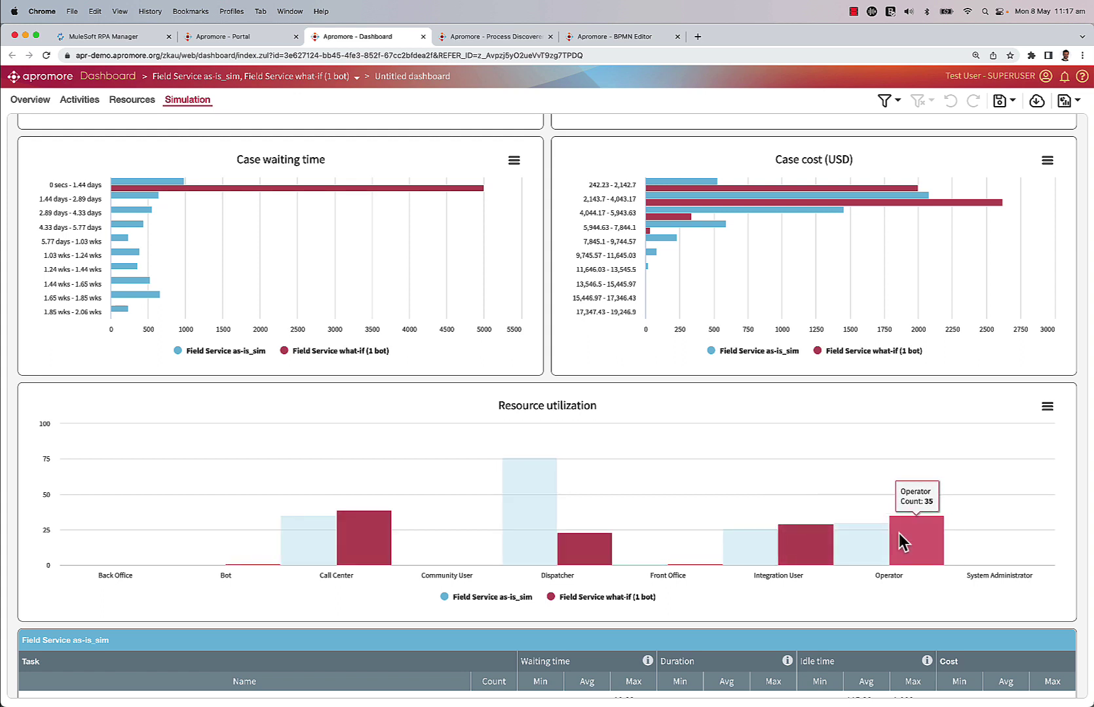
From the dashboard Overview, start a PAAR draft with Field Service as-is_sim as the as-is log.
{"action": "left_click", "coordinate": [30, 99]}
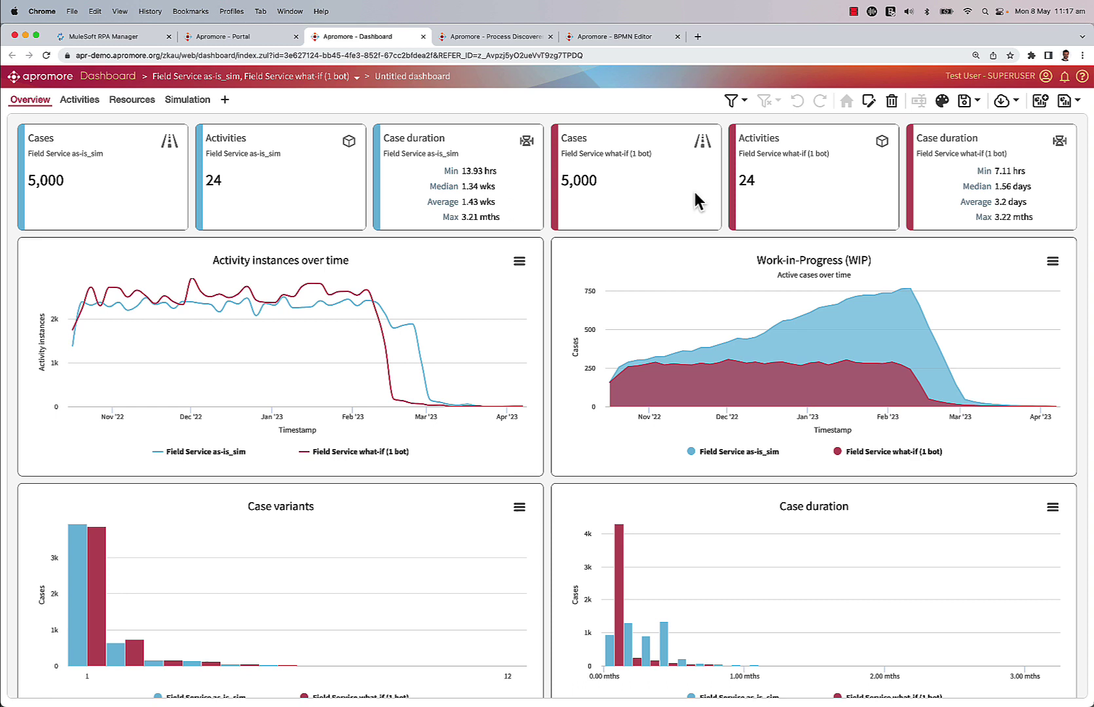
{"action": "left_click", "coordinate": [1003, 107]}
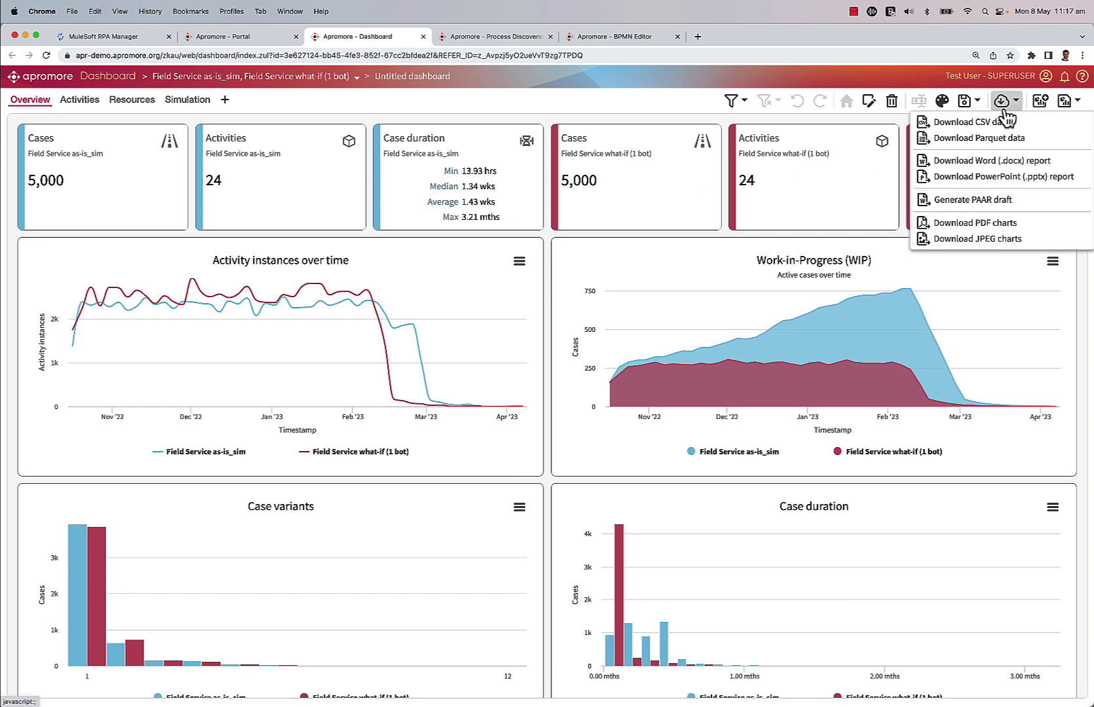
{"action": "left_click", "coordinate": [974, 206]}
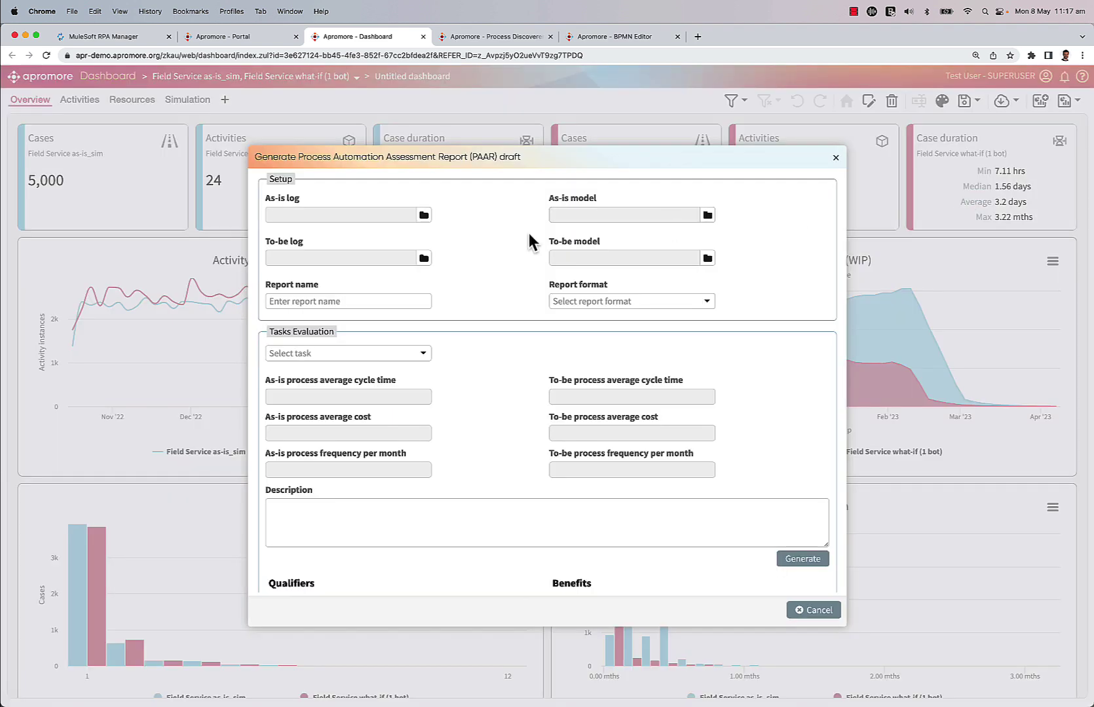
{"action": "left_click", "coordinate": [423, 215]}
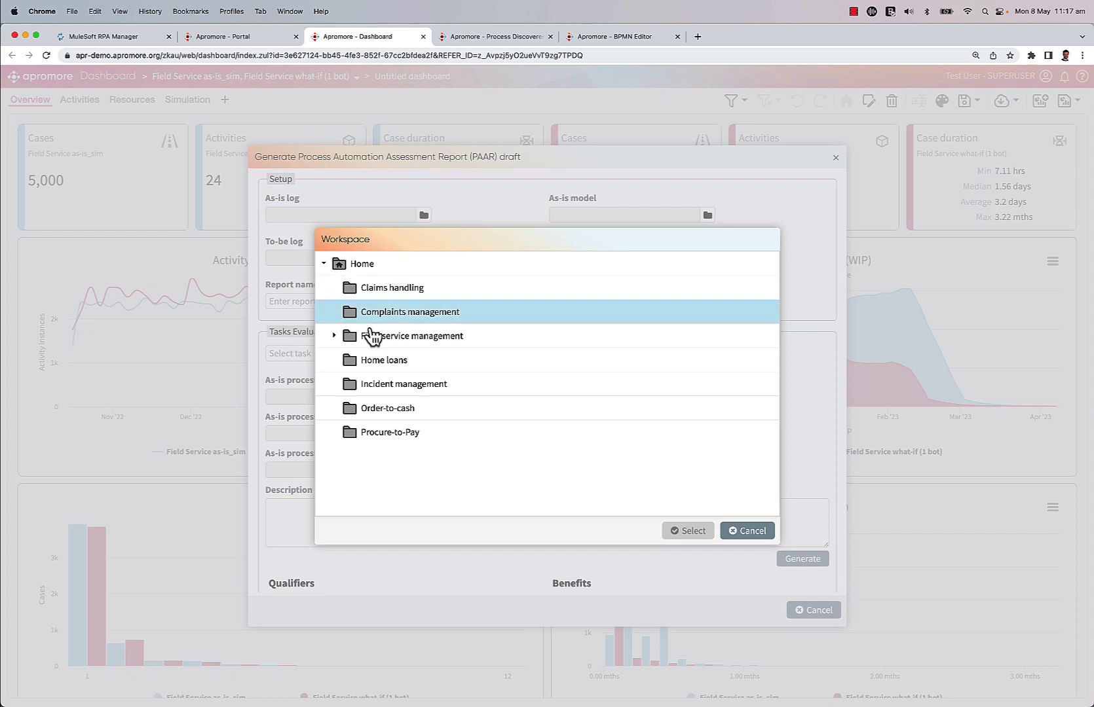
{"action": "left_click", "coordinate": [335, 336]}
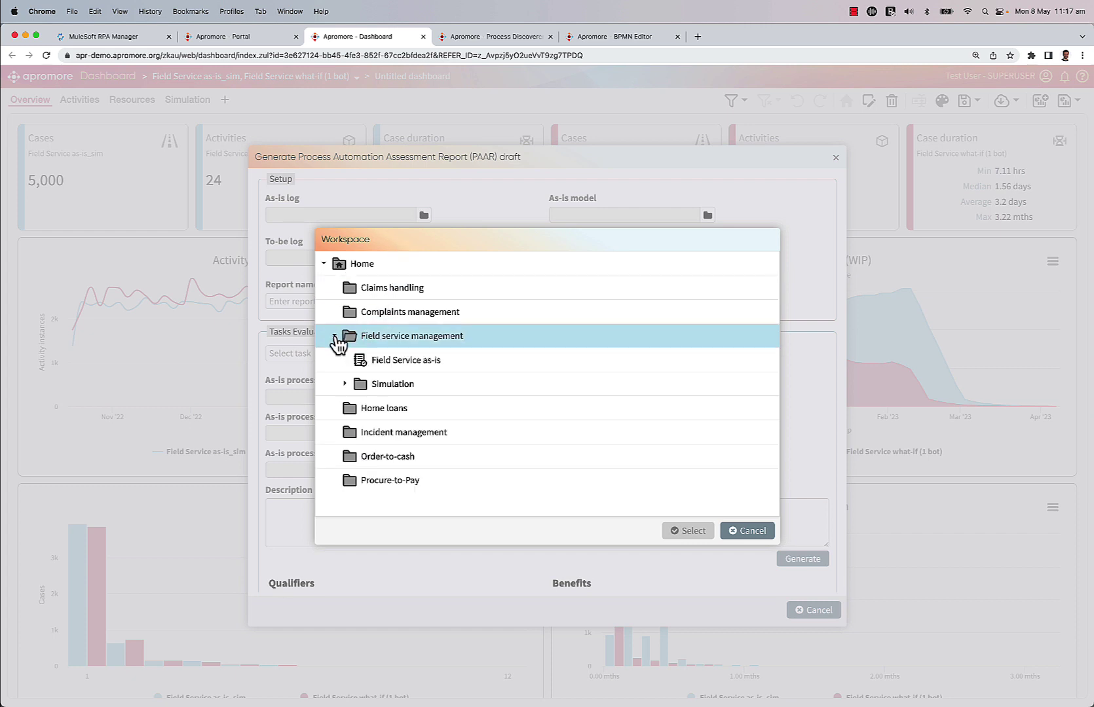
{"action": "left_click", "coordinate": [344, 384]}
{"action": "left_click", "coordinate": [401, 409]}
{"action": "left_click", "coordinate": [683, 532]}
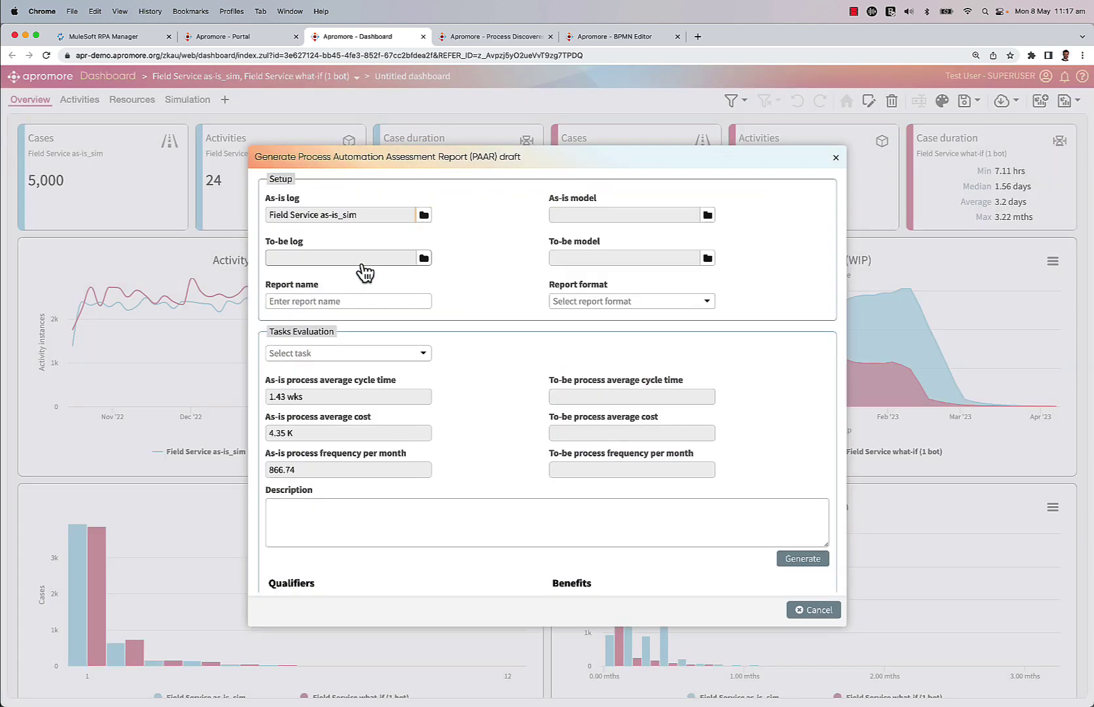
Set Field Service what-if (1 bot) from the Simulation folder as the to-be log.
{"action": "left_click", "coordinate": [423, 259]}
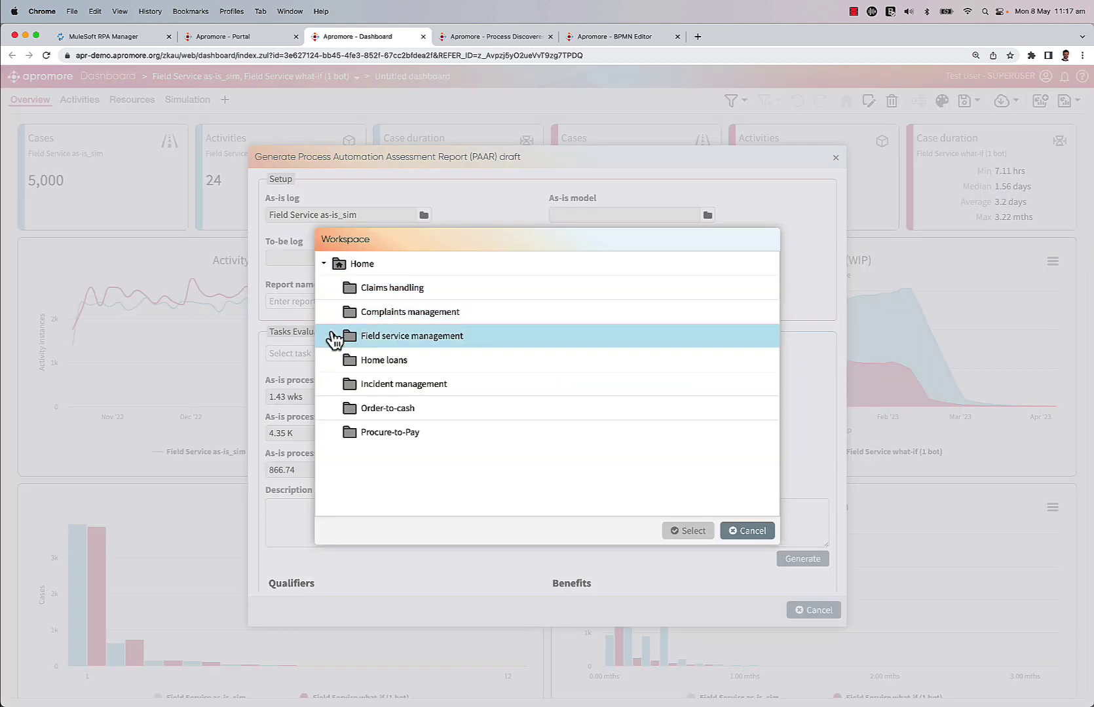
{"action": "left_click", "coordinate": [335, 336]}
{"action": "left_click", "coordinate": [345, 384]}
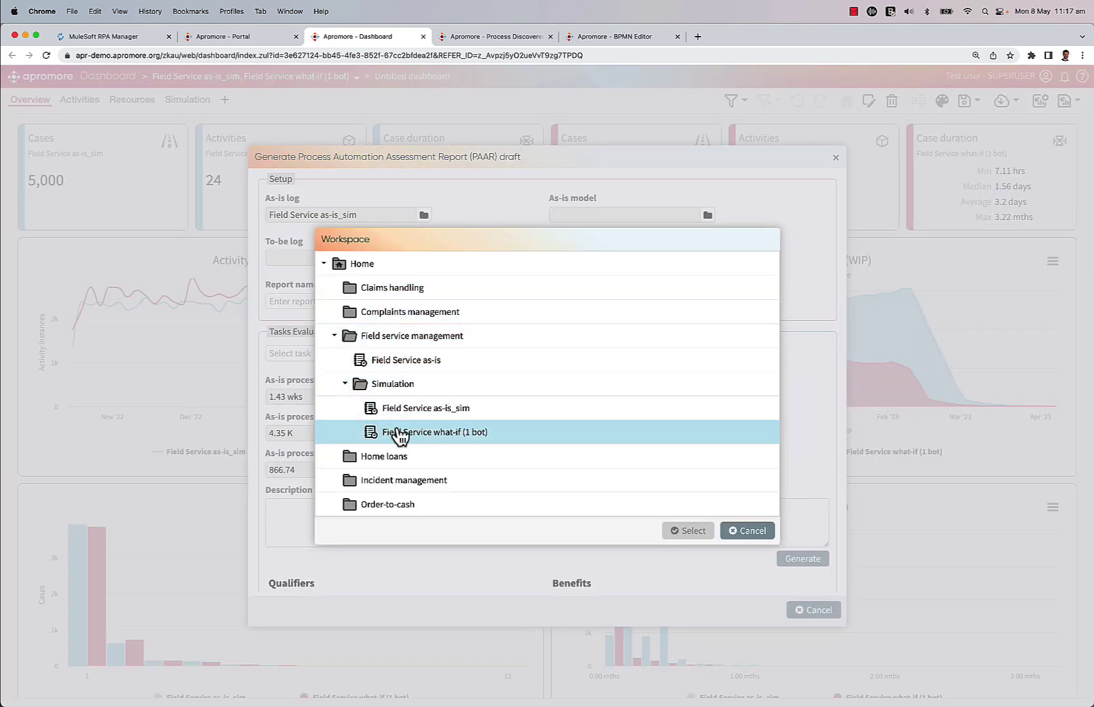
{"action": "left_click", "coordinate": [399, 432]}
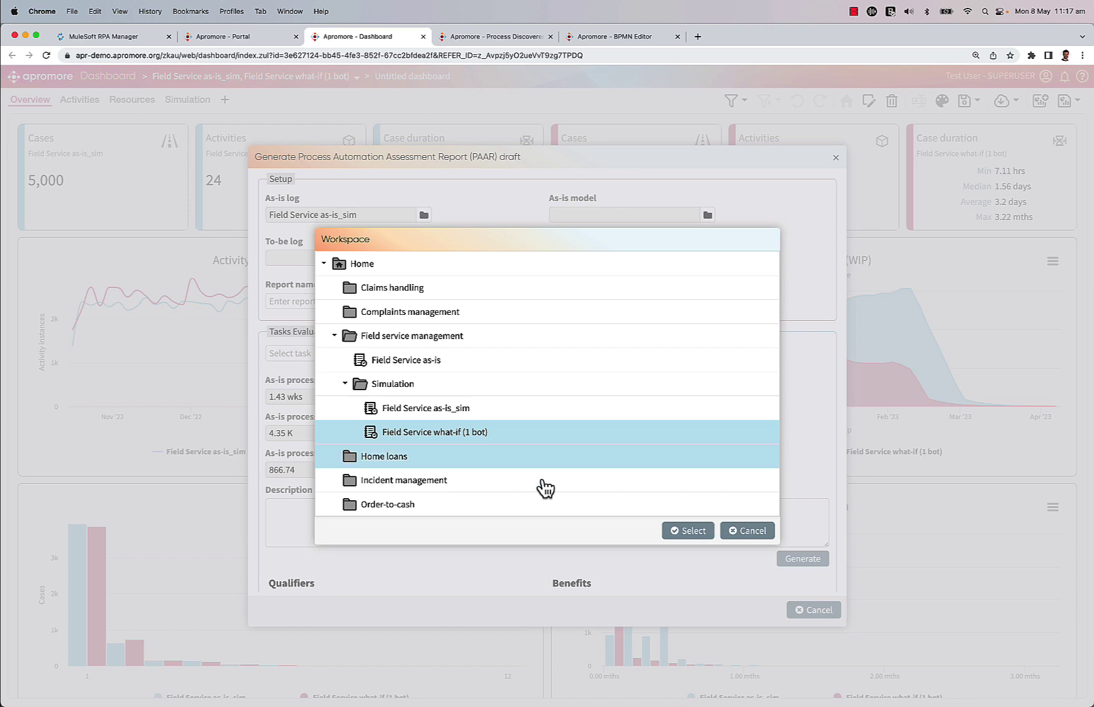
{"action": "left_click", "coordinate": [684, 531]}
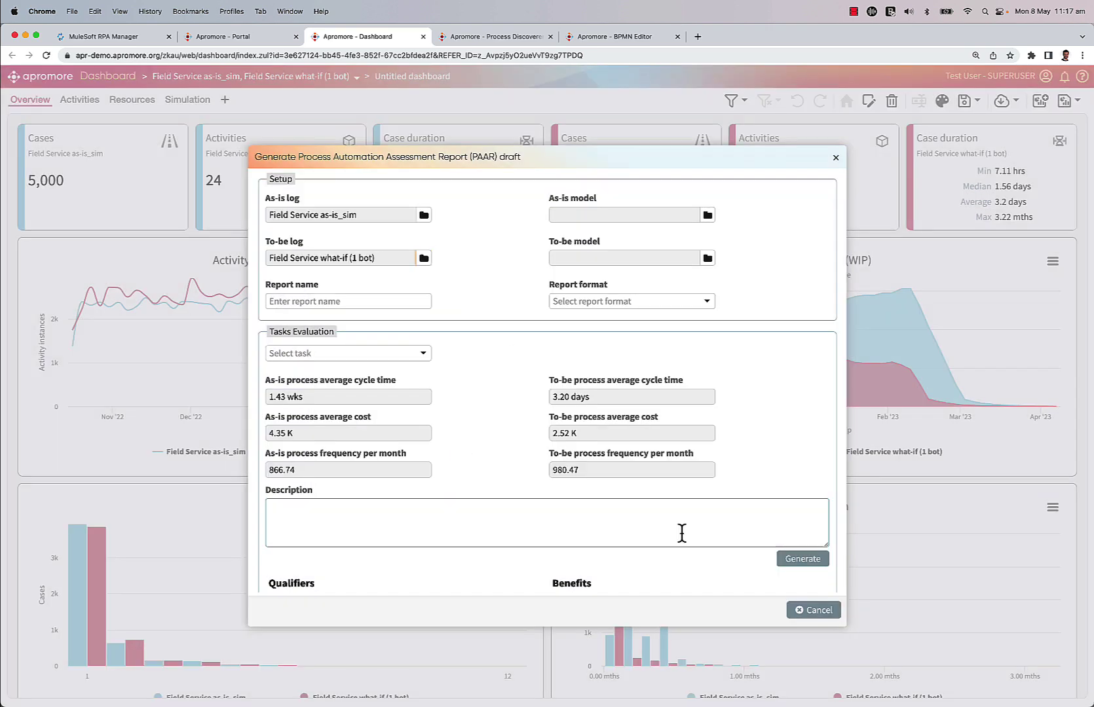
{"action": "left_click", "coordinate": [339, 300]}
Title the report 'Work Order Scheduled - Automation' using the MuleSoft RPA Manager evaluation form format.
{"action": "type", "text": "W"}
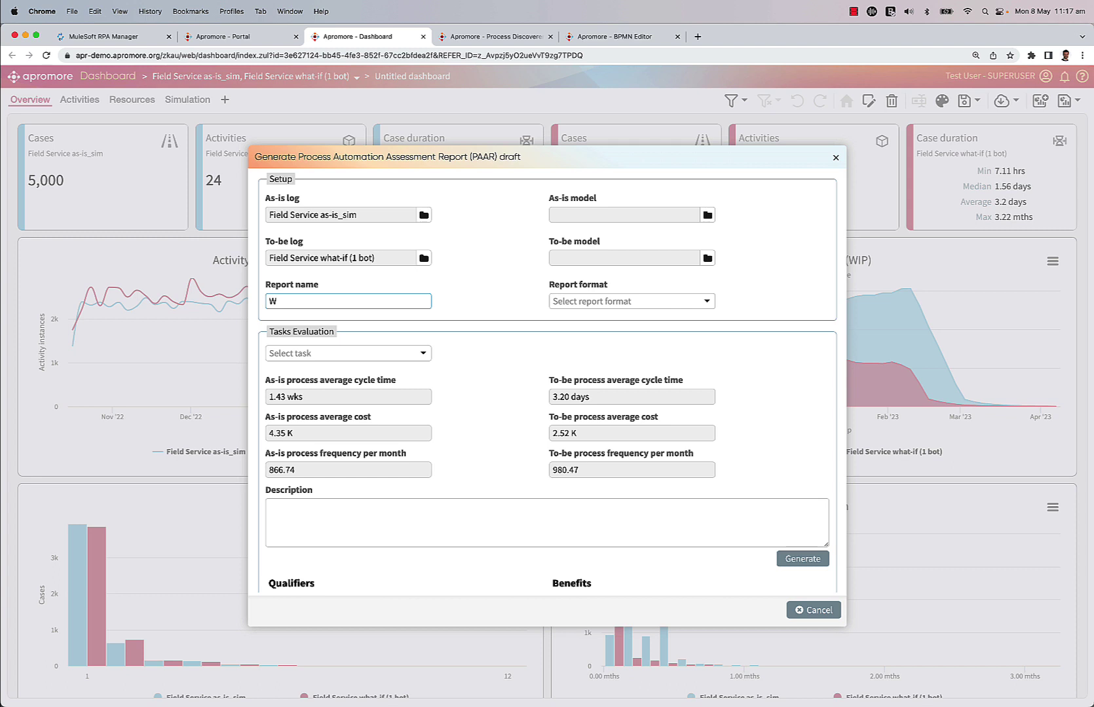
{"action": "type", "text": "ork Order Scheduled - Automation"}
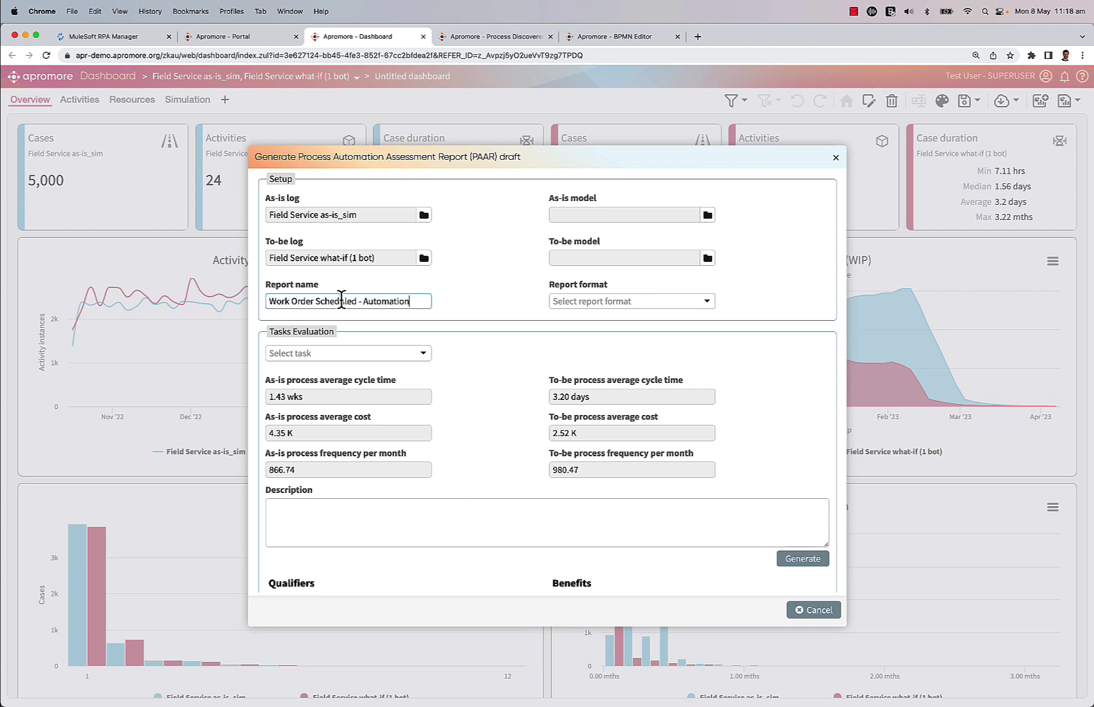
{"action": "left_click", "coordinate": [574, 305]}
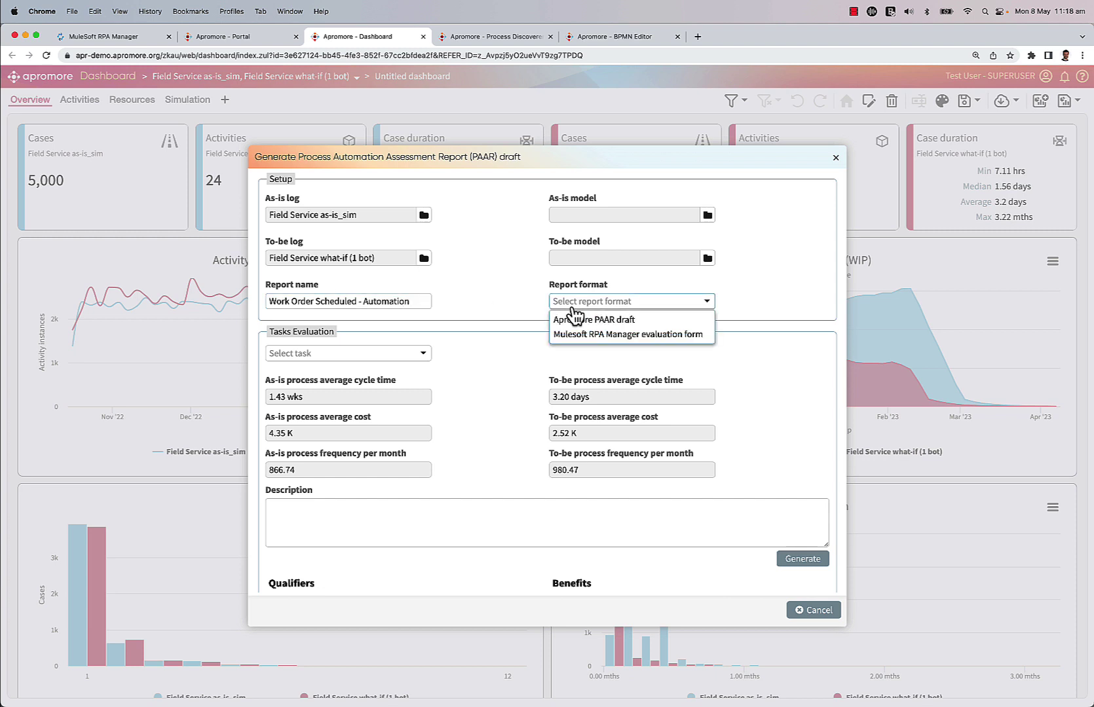
{"action": "left_click", "coordinate": [575, 335]}
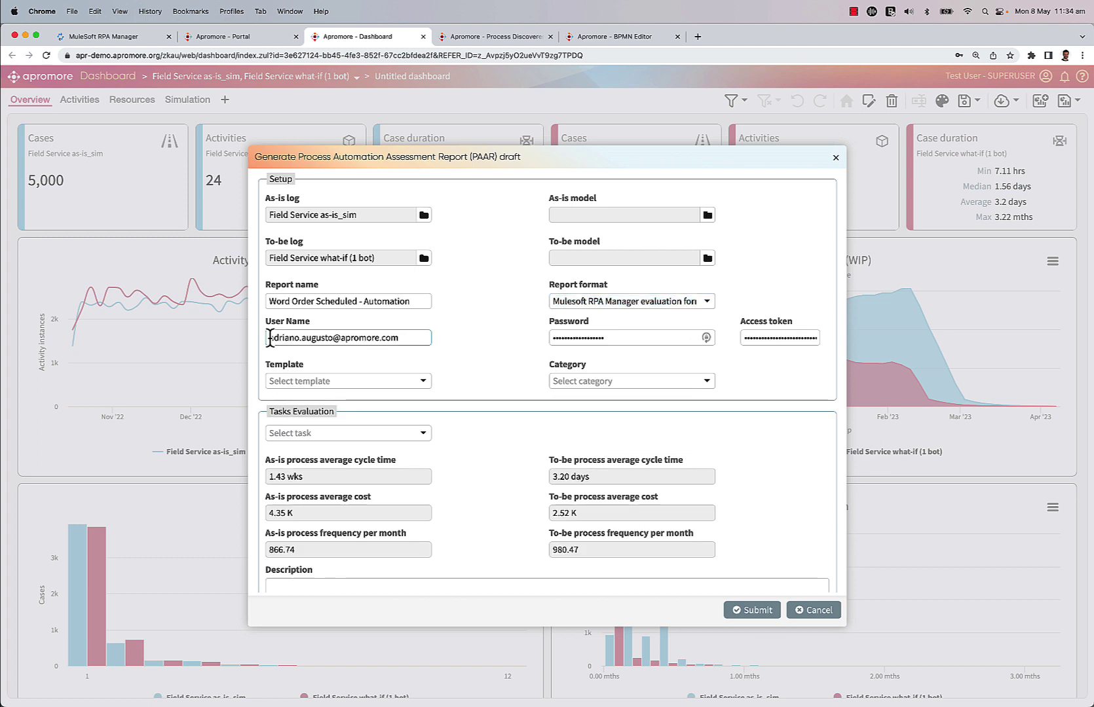
Use the Default Evaluation Template and file the report under the Apromore category.
{"action": "left_click", "coordinate": [306, 383]}
{"action": "left_click", "coordinate": [311, 398]}
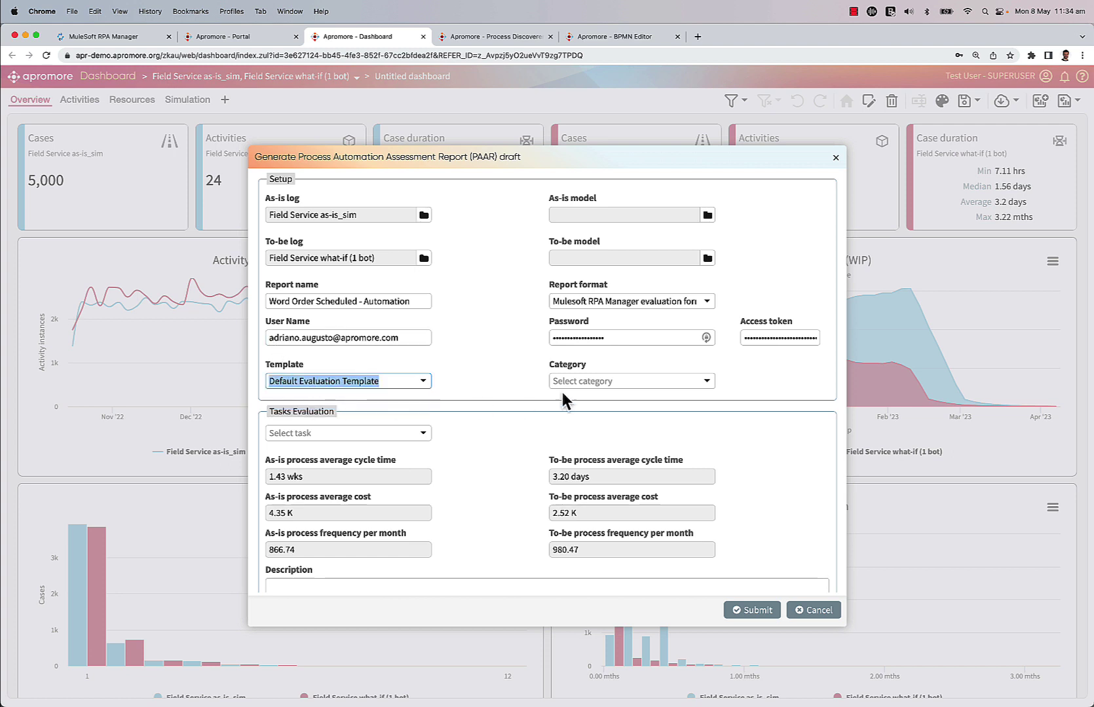
{"action": "left_click", "coordinate": [603, 382]}
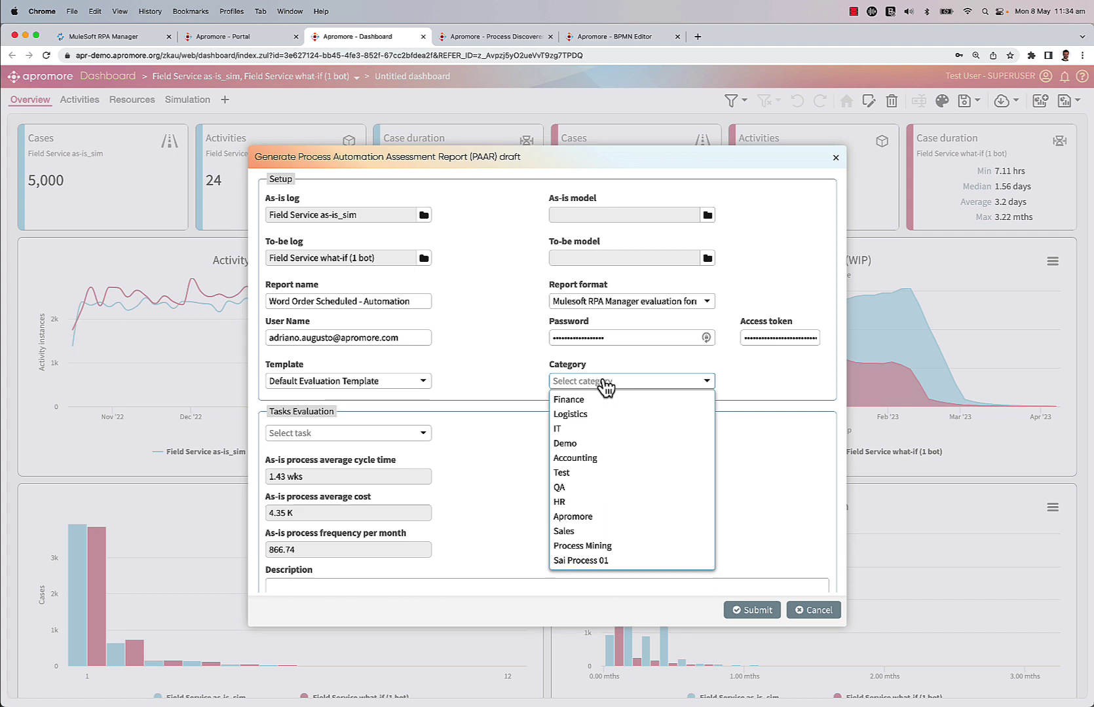
{"action": "left_click", "coordinate": [571, 518]}
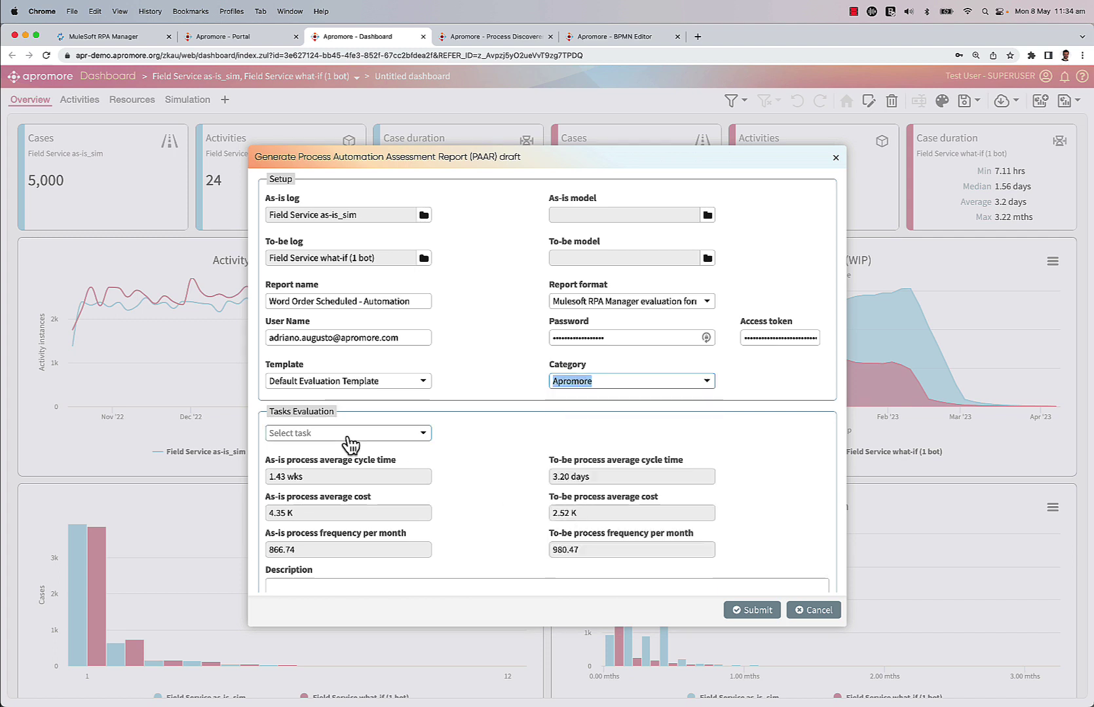
{"action": "scroll", "coordinate": [370, 439], "scroll_direction": "down", "scroll_amount": 3}
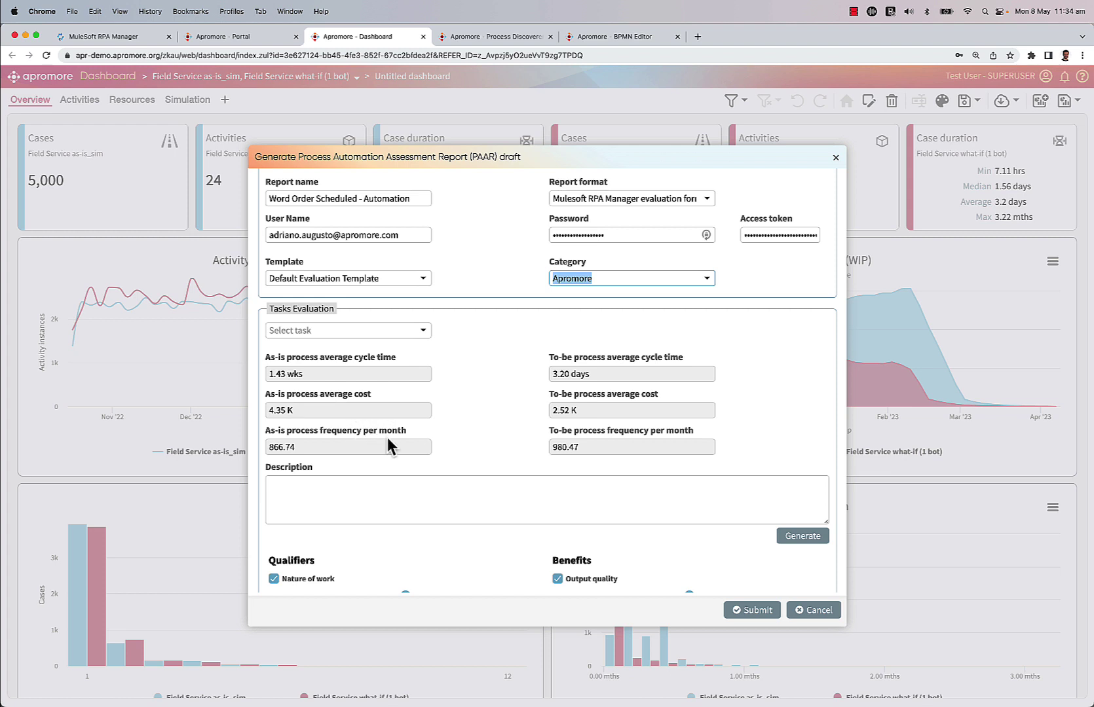
Choose Work Order Scheduled, found by searching 'scheduled', as the task to evaluate.
{"action": "left_click", "coordinate": [392, 332]}
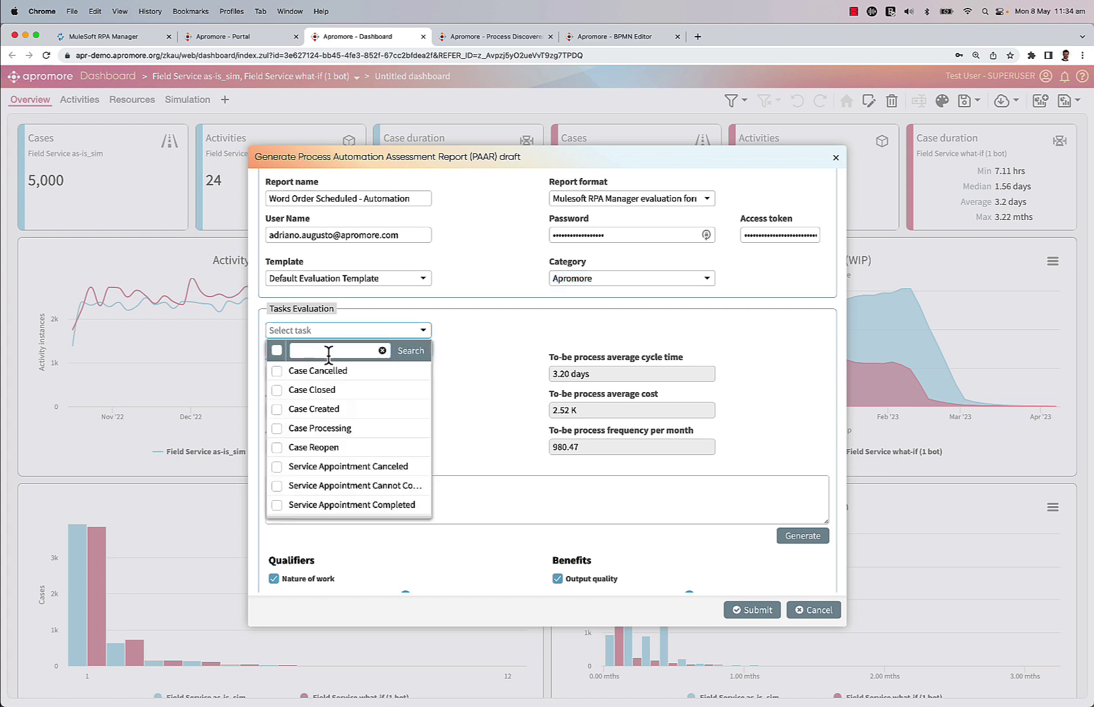
{"action": "type", "text": "scheduled"}
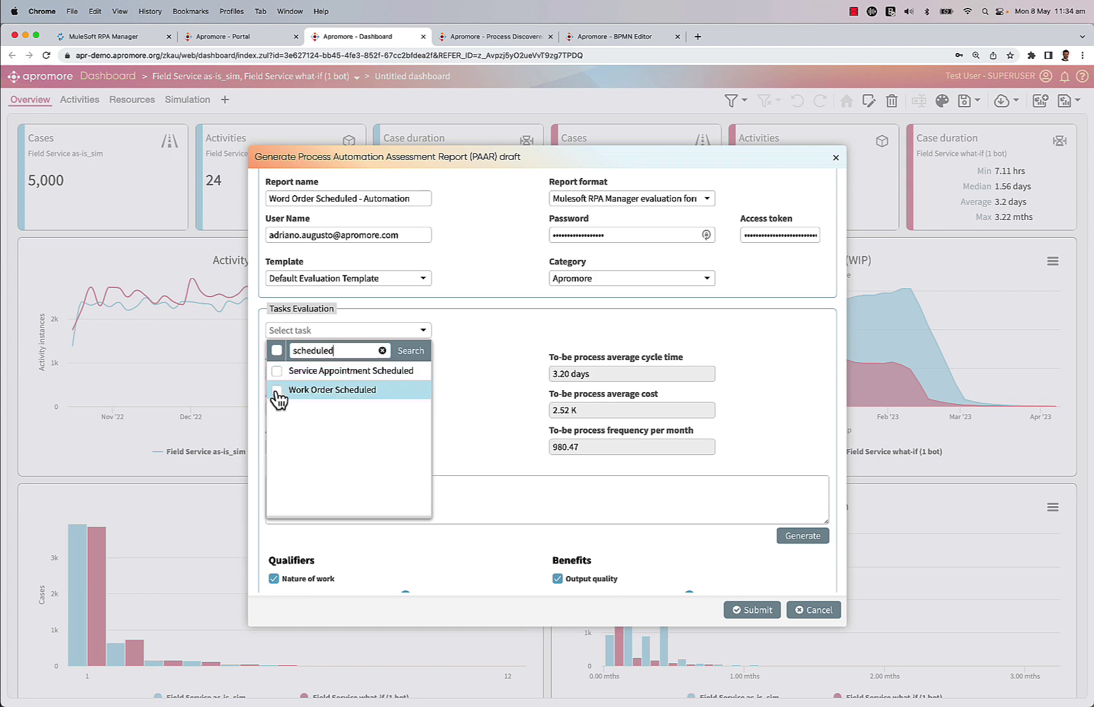
{"action": "left_click", "coordinate": [277, 391]}
{"action": "left_click", "coordinate": [469, 360]}
{"action": "scroll", "coordinate": [469, 360], "scroll_direction": "down", "scroll_amount": 3}
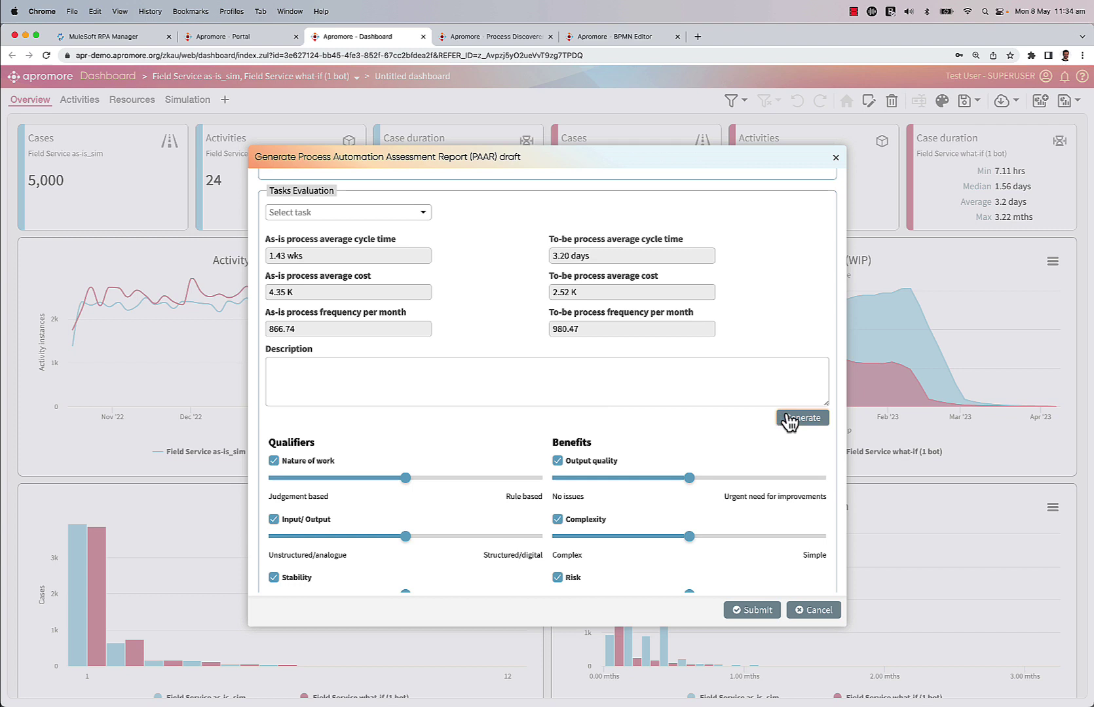
Generate the task description and enlarge its box to show the before-and-after figures.
{"action": "left_click", "coordinate": [811, 419]}
{"action": "left_click_drag", "start_coordinate": [824, 405], "coordinate": [830, 471]}
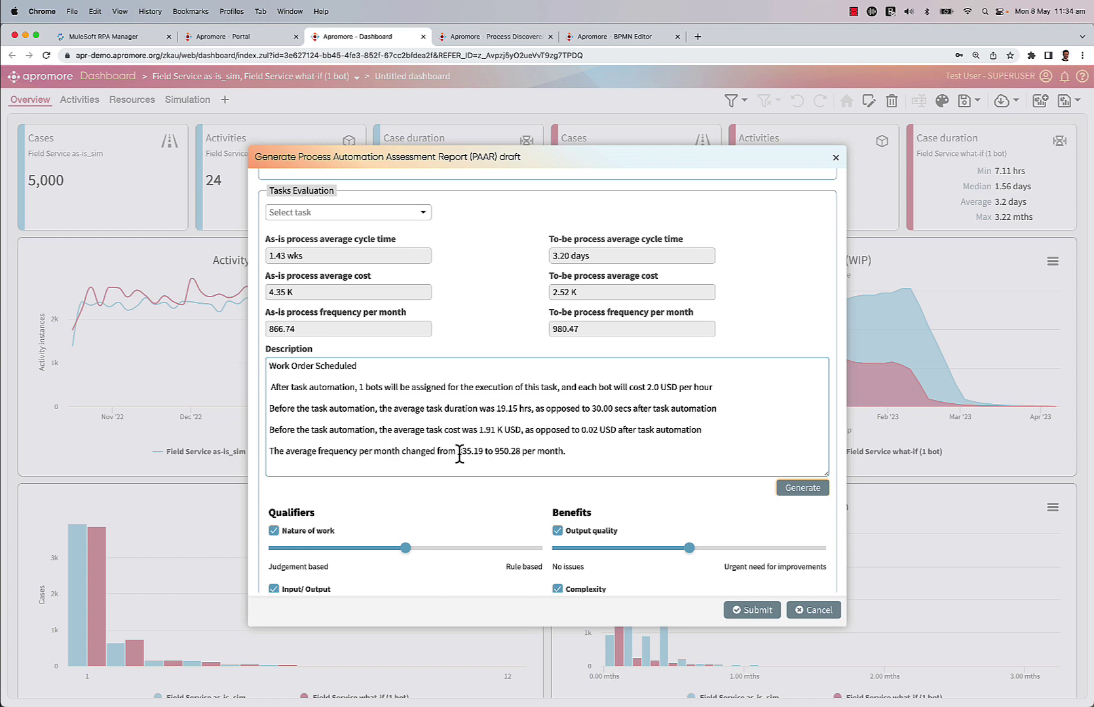
{"action": "scroll", "coordinate": [486, 424], "scroll_direction": "down", "scroll_amount": 5}
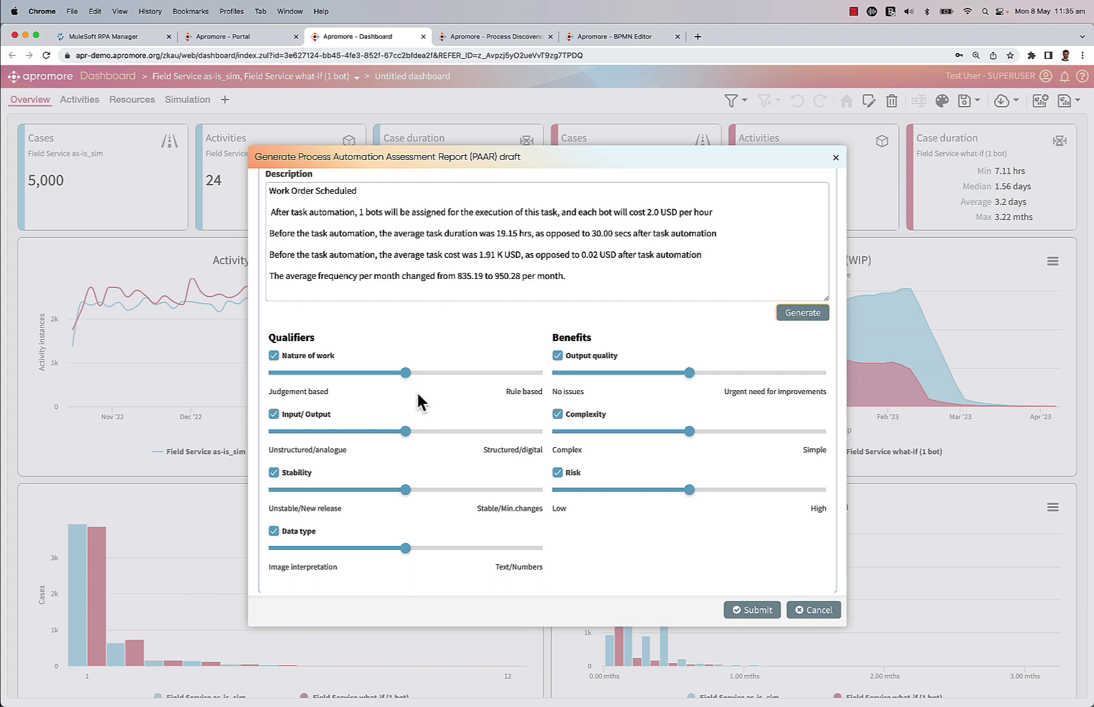
Score the qualifiers: fully Rule based, fully Structured/digital, stability 4, fully Text/Numbers.
{"action": "left_click_drag", "start_coordinate": [409, 381], "coordinate": [547, 377]}
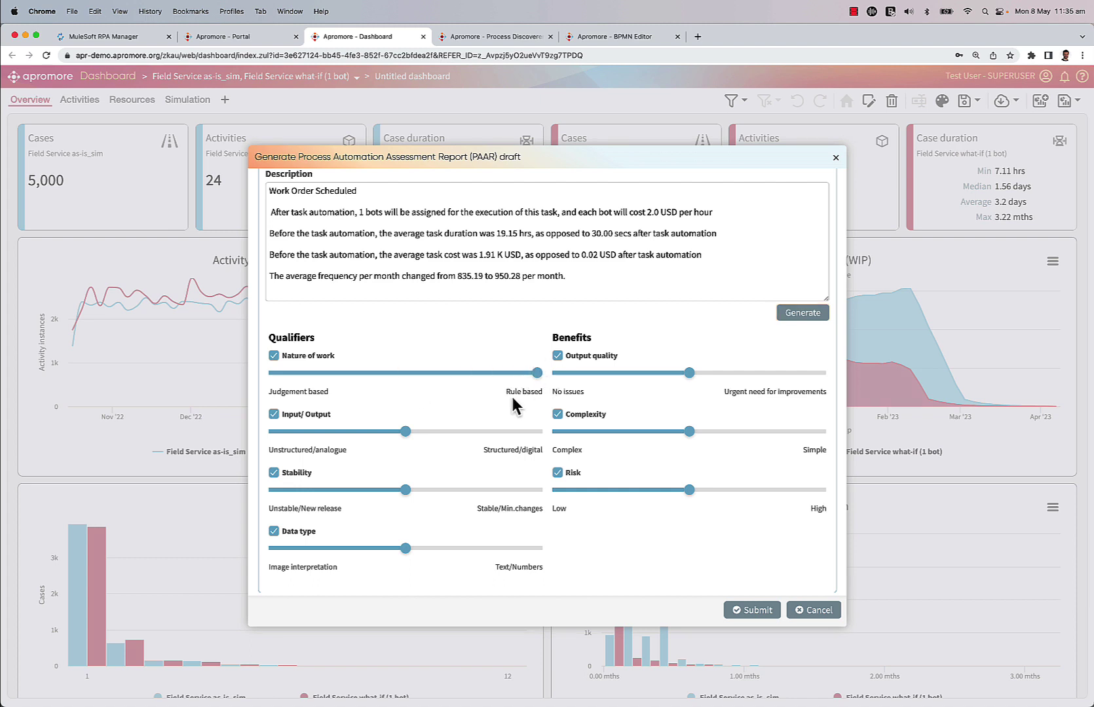
{"action": "left_click_drag", "start_coordinate": [401, 439], "coordinate": [541, 440]}
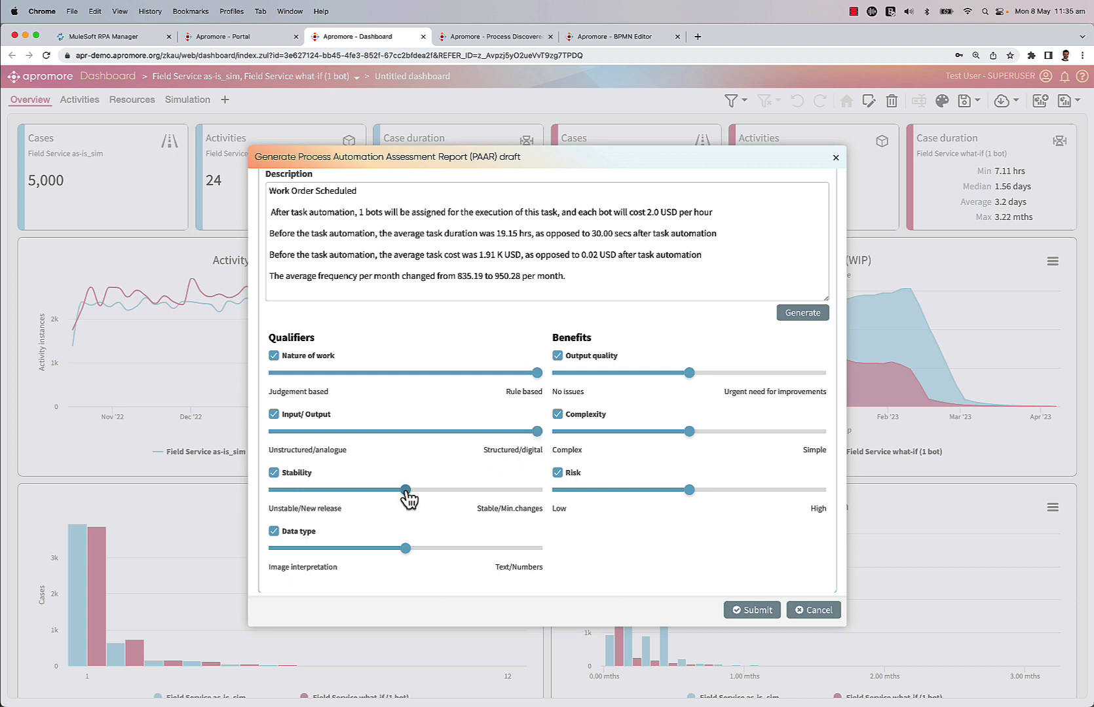
{"action": "left_click_drag", "start_coordinate": [406, 491], "coordinate": [496, 499]}
{"action": "left_click_drag", "start_coordinate": [407, 550], "coordinate": [537, 555]}
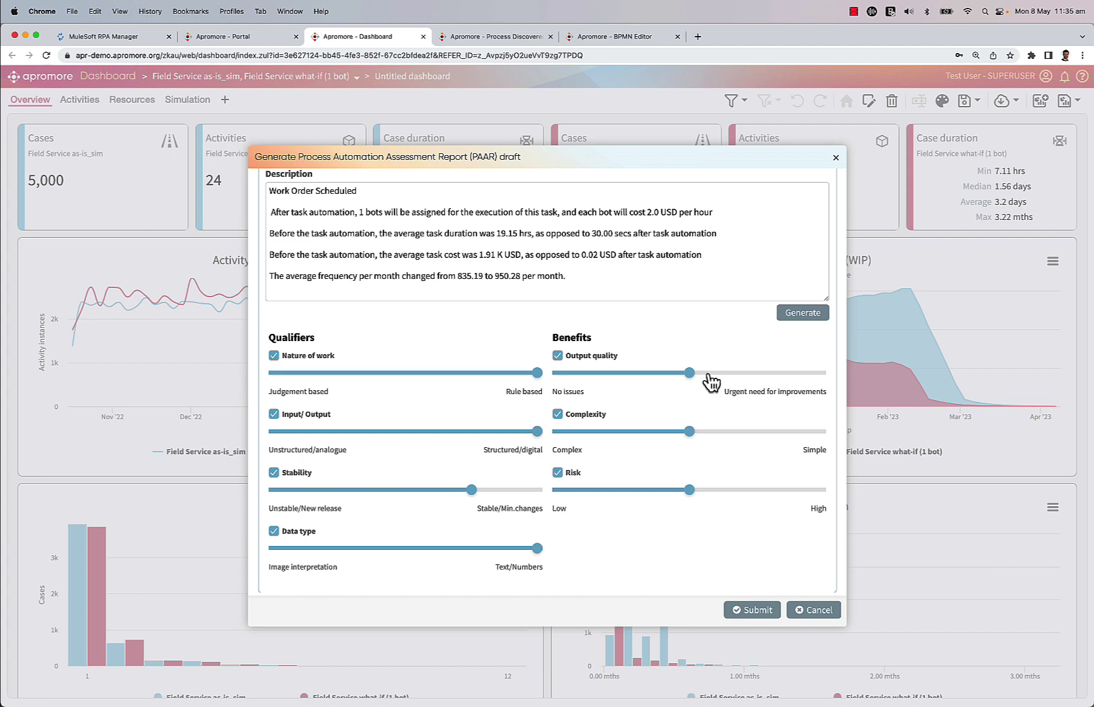
Raise output quality and complexity to about 4, lower risk toward Low, and submit the report.
{"action": "left_click_drag", "start_coordinate": [689, 373], "coordinate": [755, 378]}
{"action": "left_click_drag", "start_coordinate": [689, 434], "coordinate": [737, 438]}
{"action": "left_click_drag", "start_coordinate": [682, 491], "coordinate": [635, 492]}
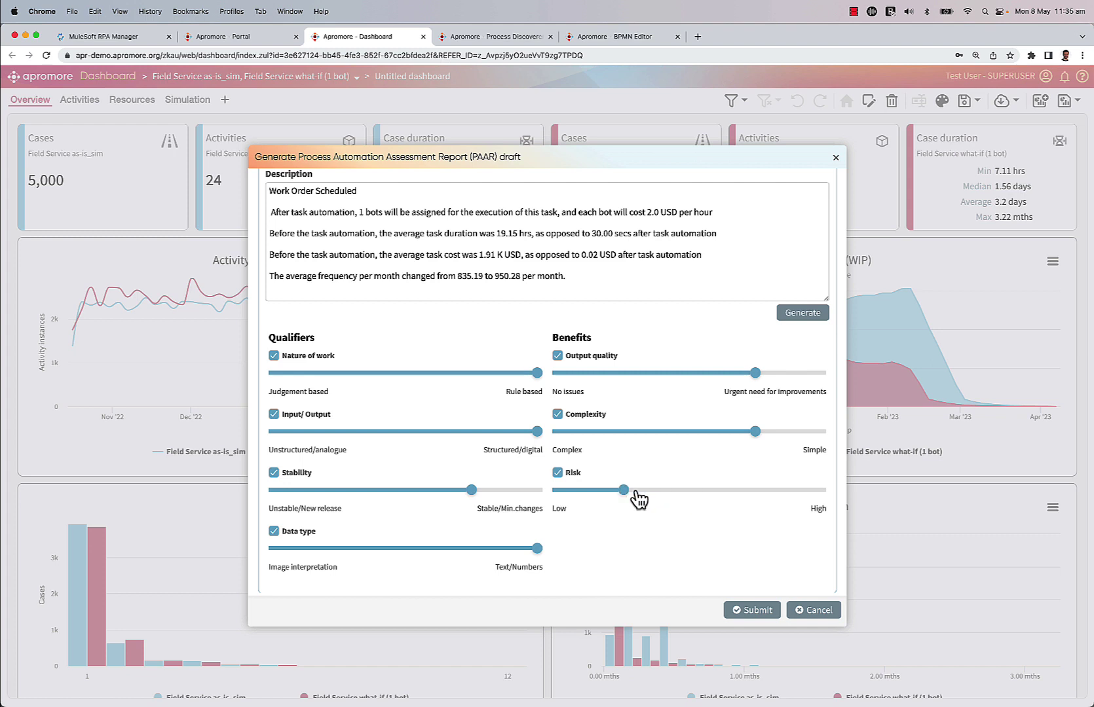
{"action": "left_click", "coordinate": [744, 617]}
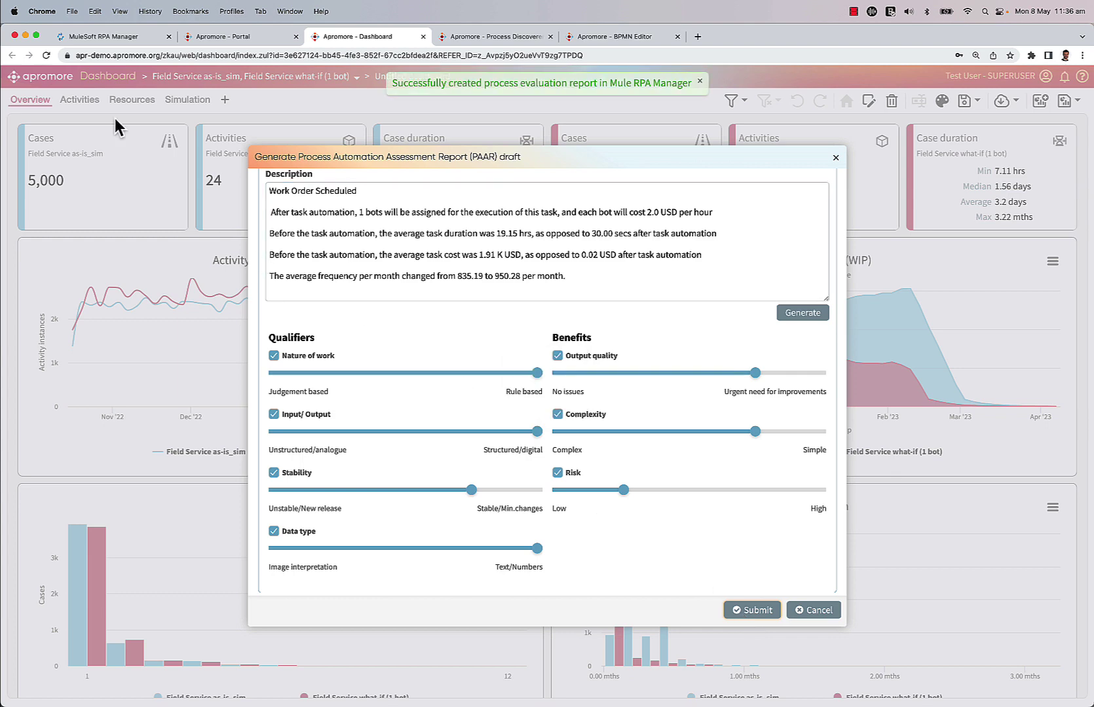
{"action": "left_click", "coordinate": [95, 38]}
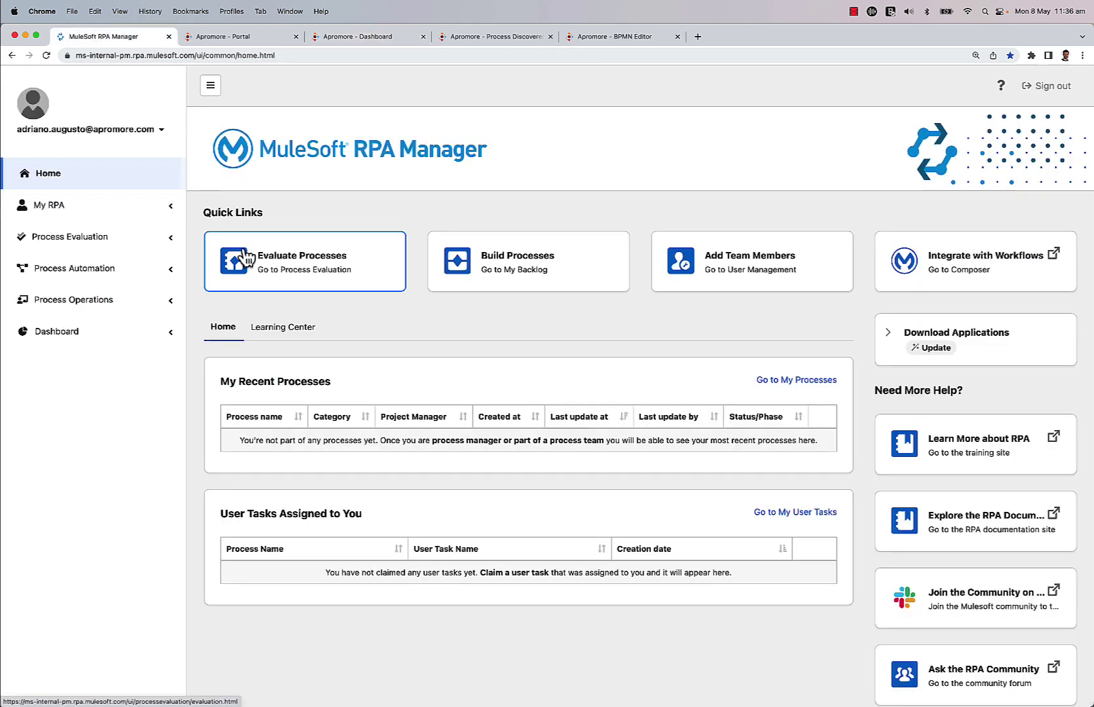
Open the Word Order Scheduled - Automation evaluation and review its Qualifiers 4.7, Benefits 3.3 and cost.
{"action": "left_click", "coordinate": [291, 266]}
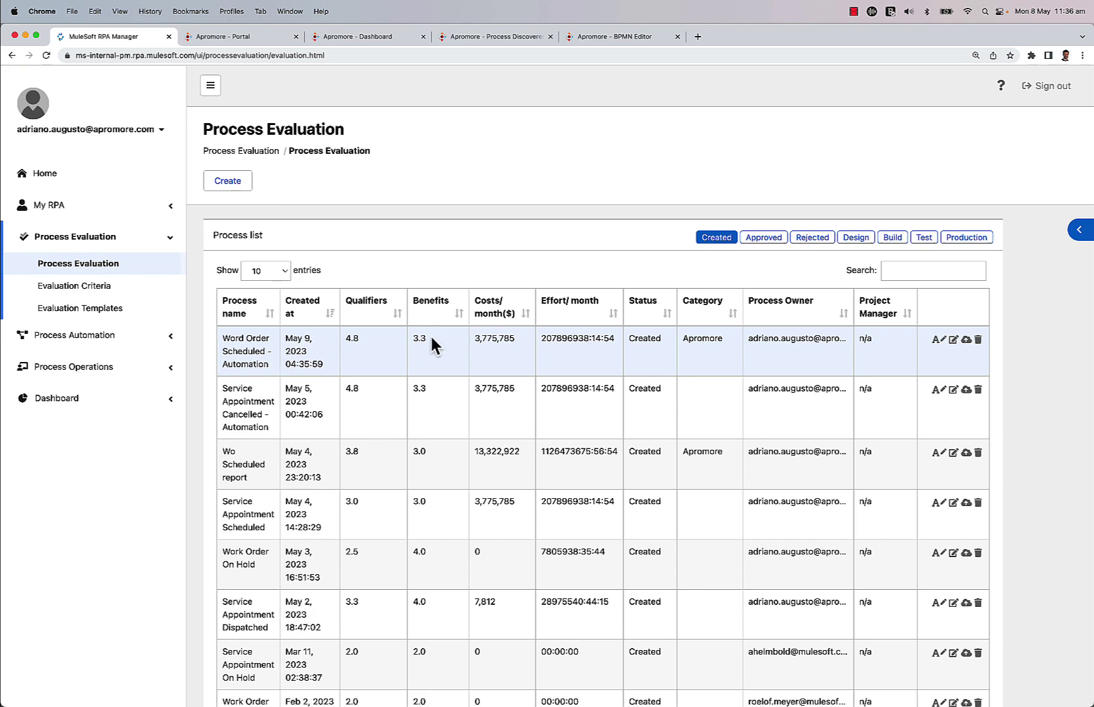
{"action": "left_click", "coordinate": [953, 340]}
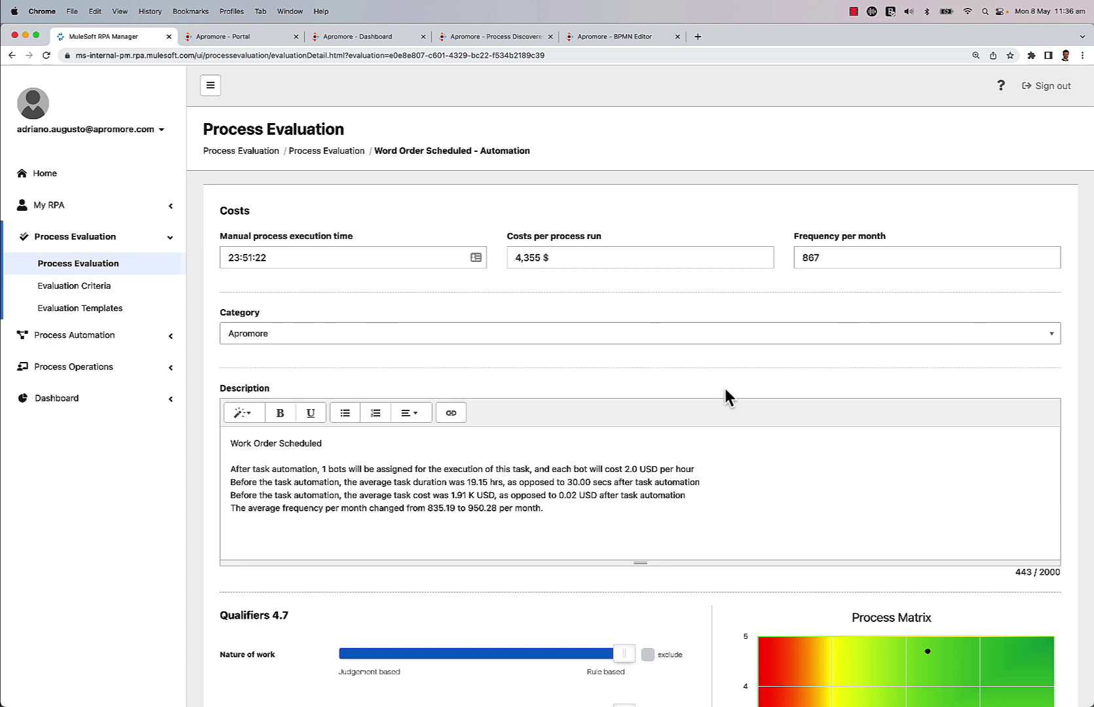
{"action": "scroll", "coordinate": [686, 329], "scroll_direction": "down", "scroll_amount": 2}
{"action": "scroll", "coordinate": [686, 328], "scroll_direction": "down", "scroll_amount": 5}
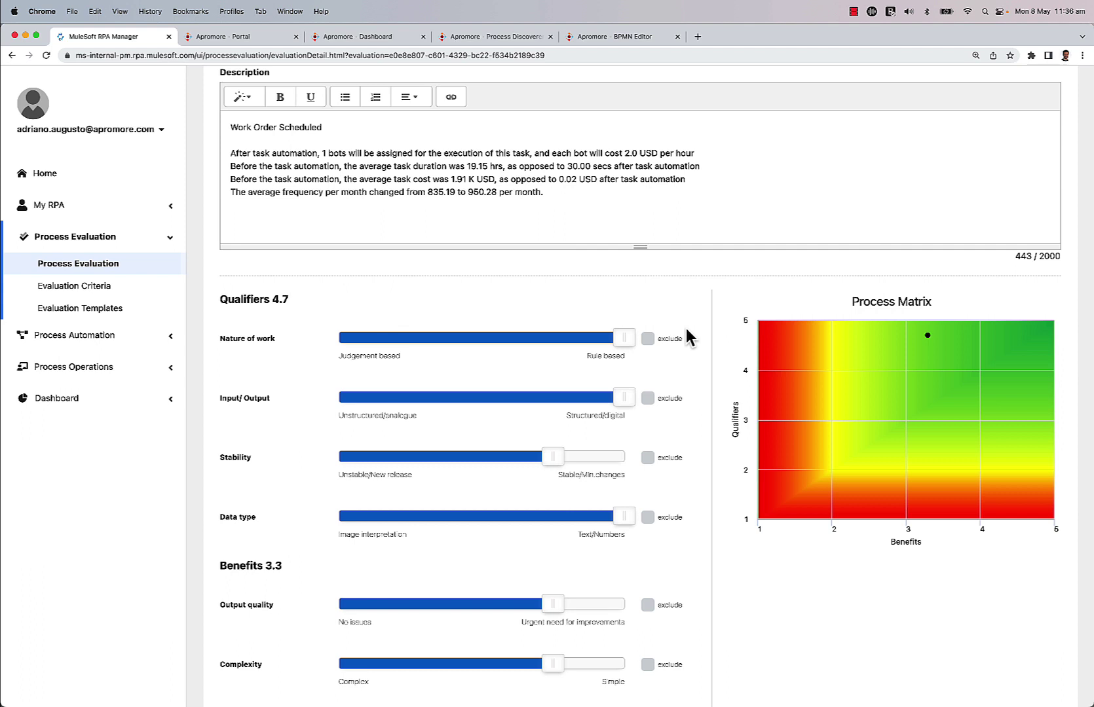
{"action": "mouse_move", "coordinate": [926, 336]}
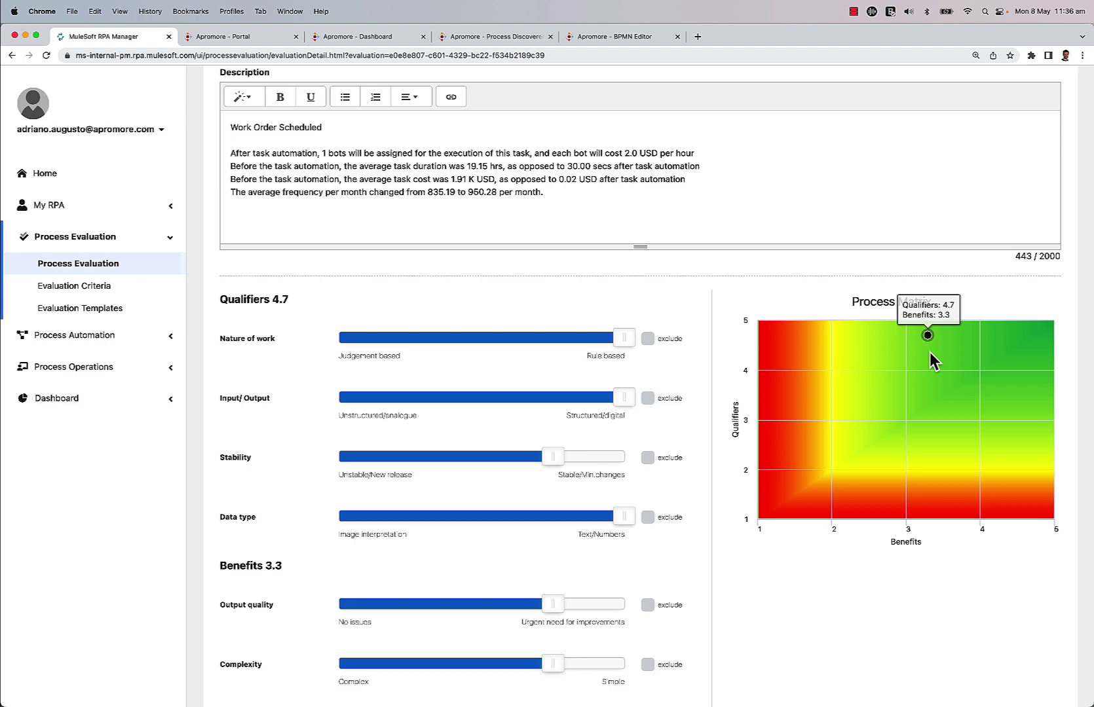
{"action": "scroll", "coordinate": [930, 352], "scroll_direction": "up", "scroll_amount": 5}
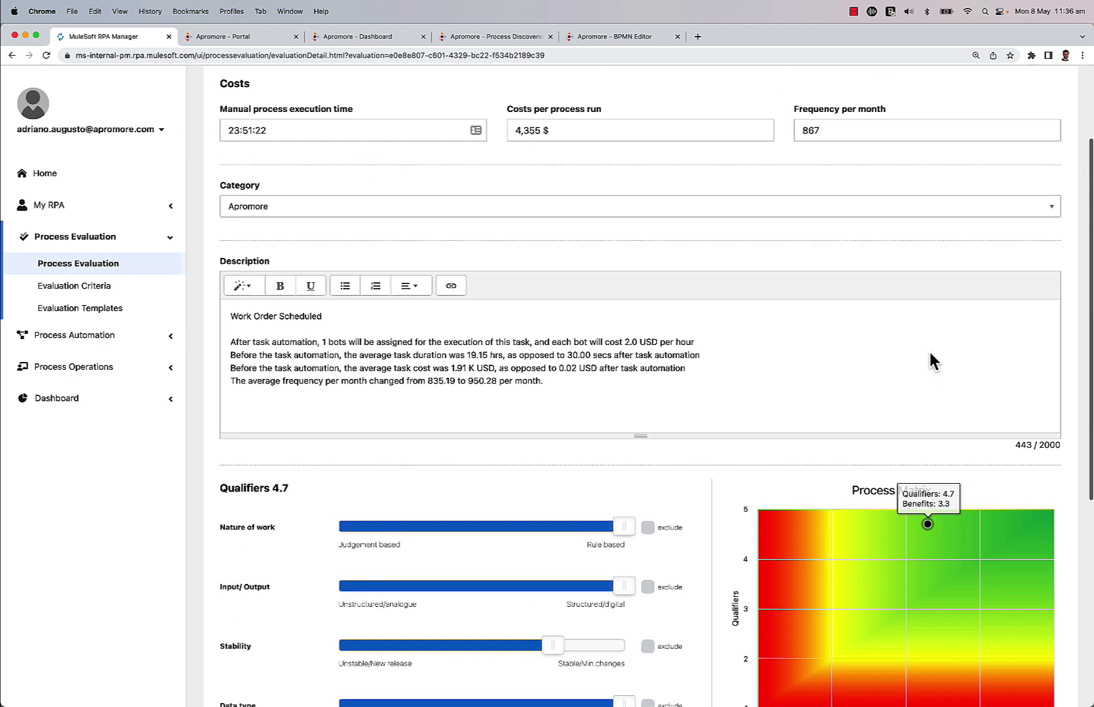
Approve the Word Order Scheduled - Automation evaluation with a project manager assigned.
{"action": "left_click", "coordinate": [119, 266]}
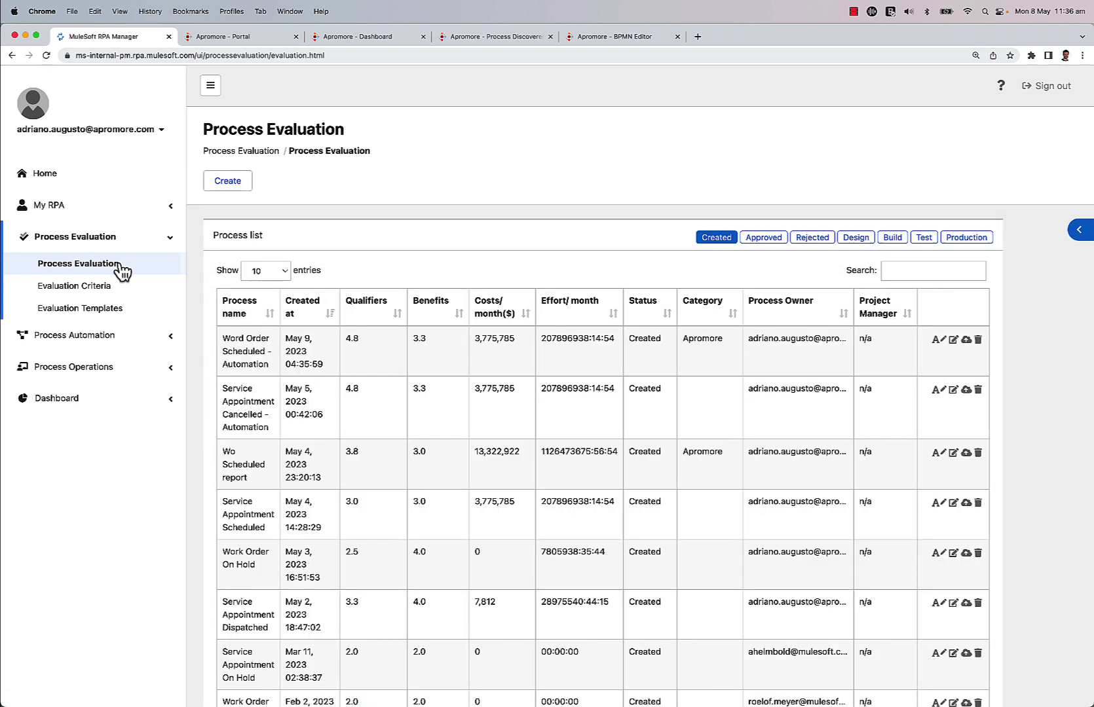
{"action": "left_click", "coordinate": [966, 341]}
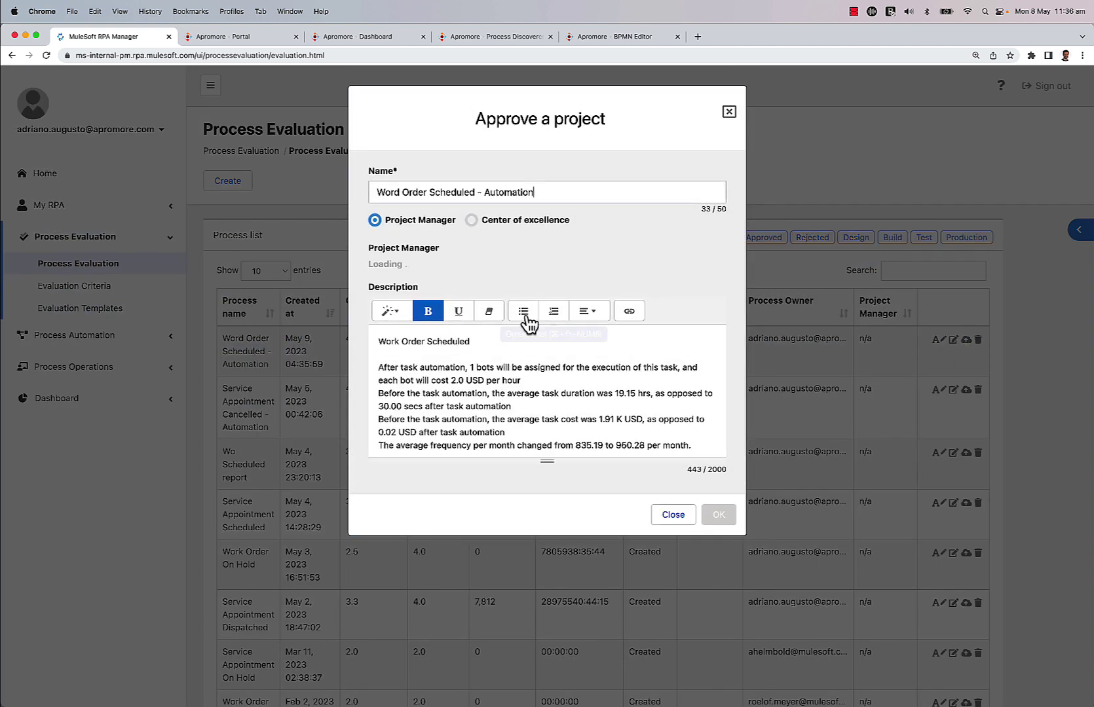
{"action": "left_click", "coordinate": [721, 528]}
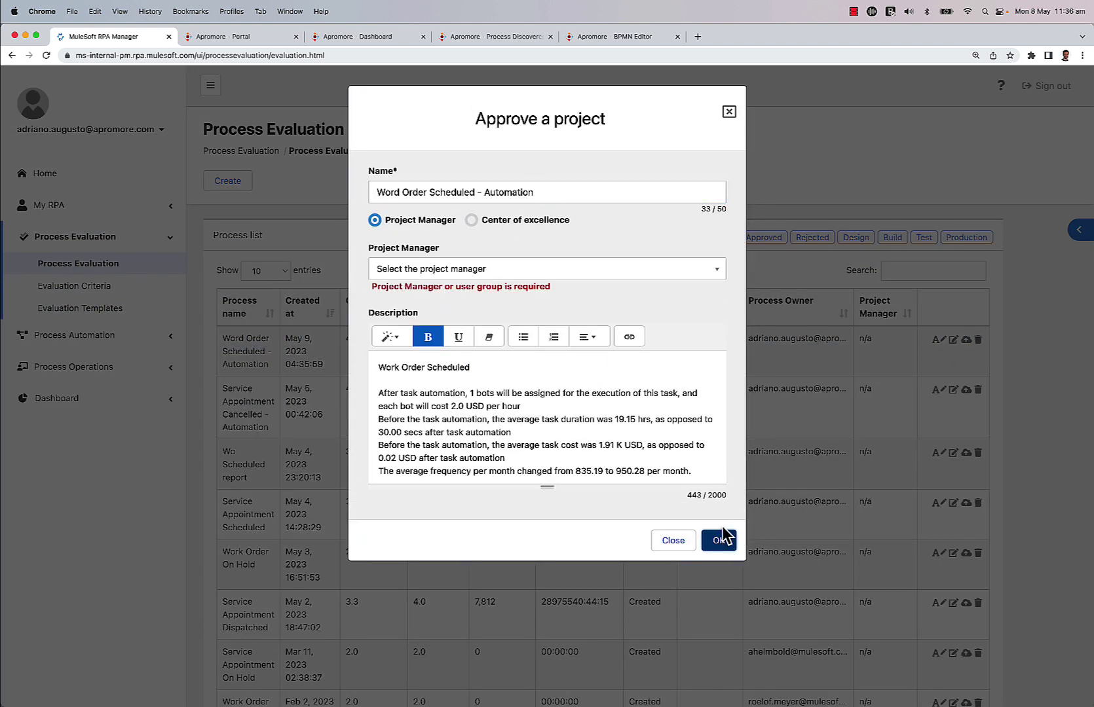
{"action": "left_click", "coordinate": [607, 270]}
{"action": "left_click", "coordinate": [469, 371]}
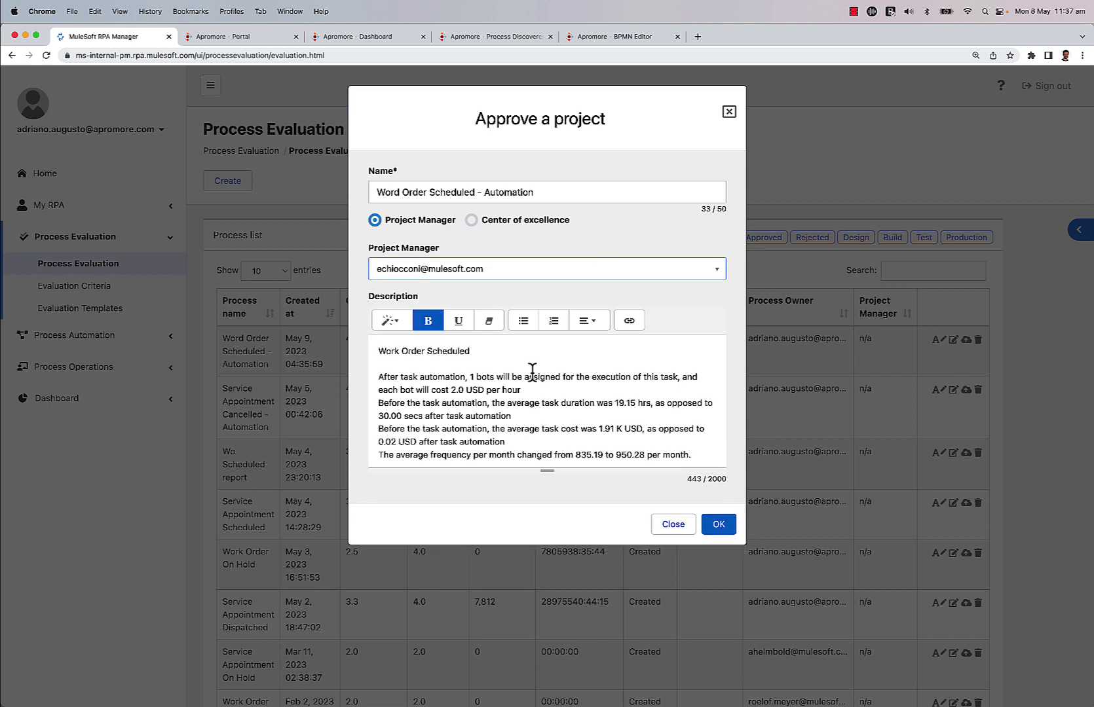
{"action": "left_click", "coordinate": [714, 524]}
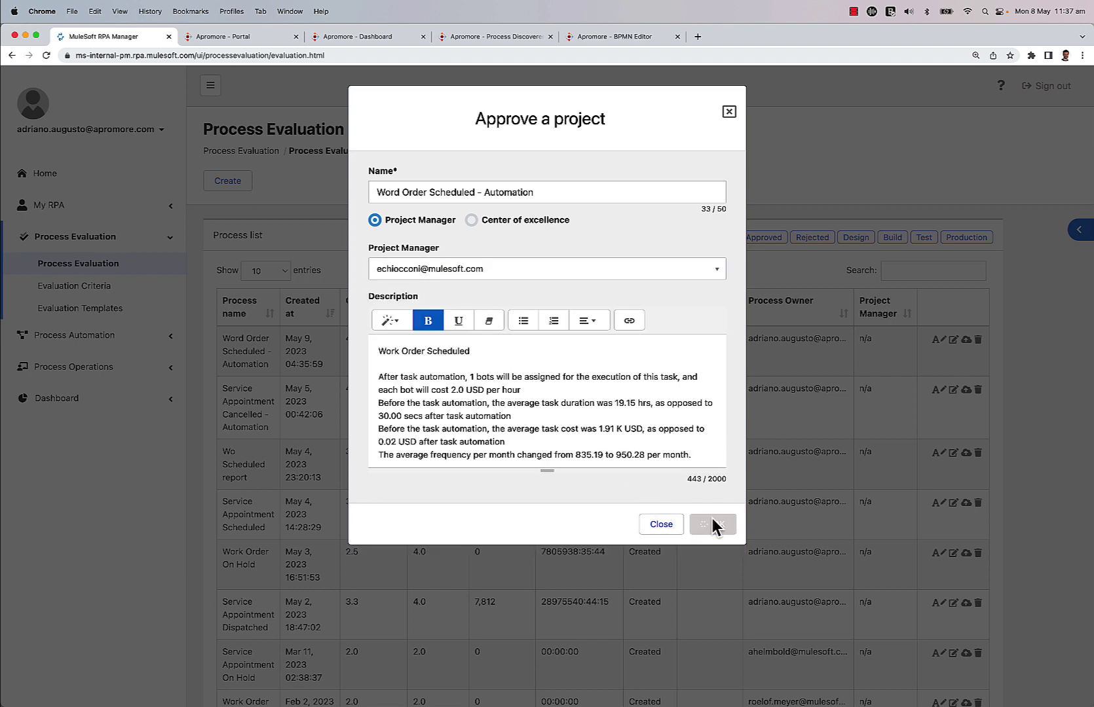